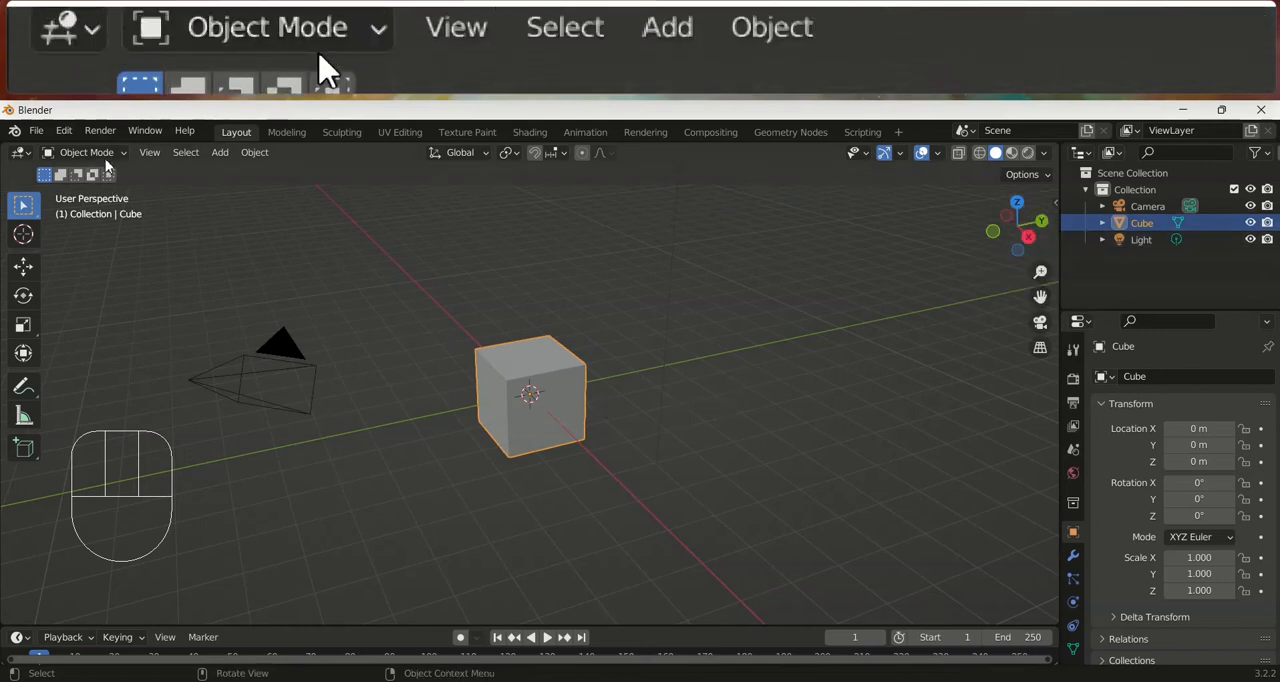
Switch the cube back and forth between Edit Mode and Object Mode, finishing in Object Mode
mouse_move(108, 160)
left_mouse_down()
mouse_move(96, 262)
mouse_move(96, 190)
left_mouse_up()
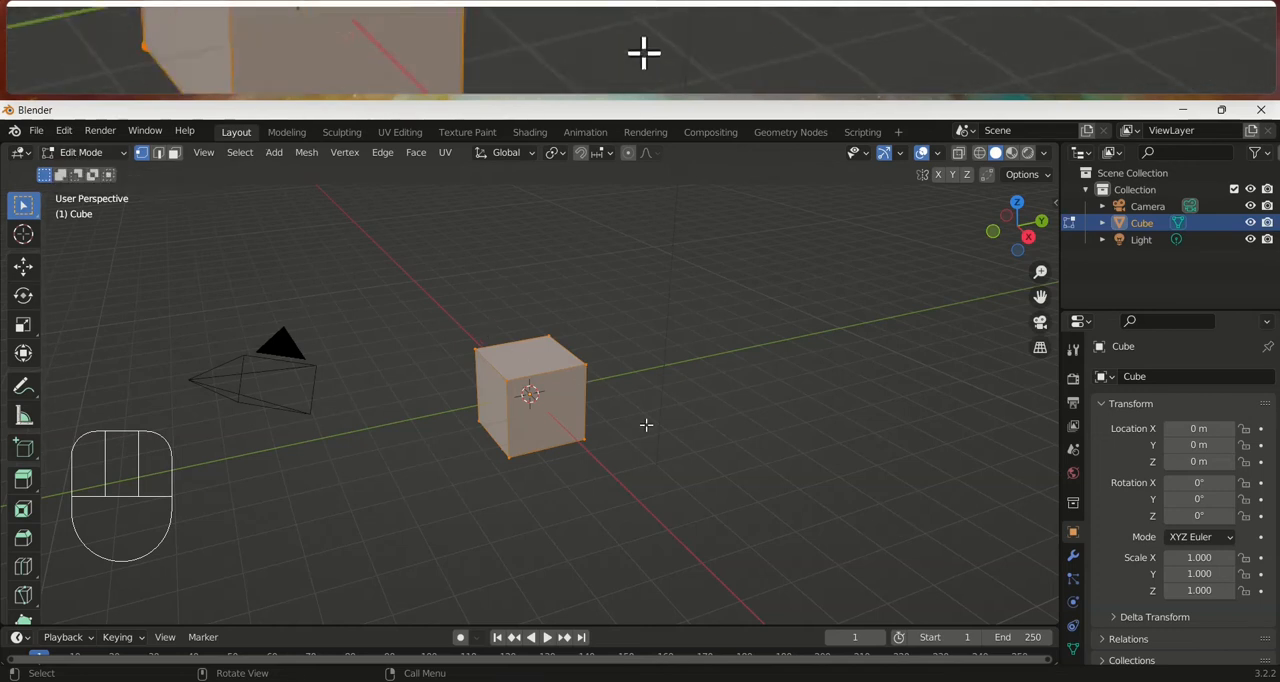
key("Tab")
key("Tab")
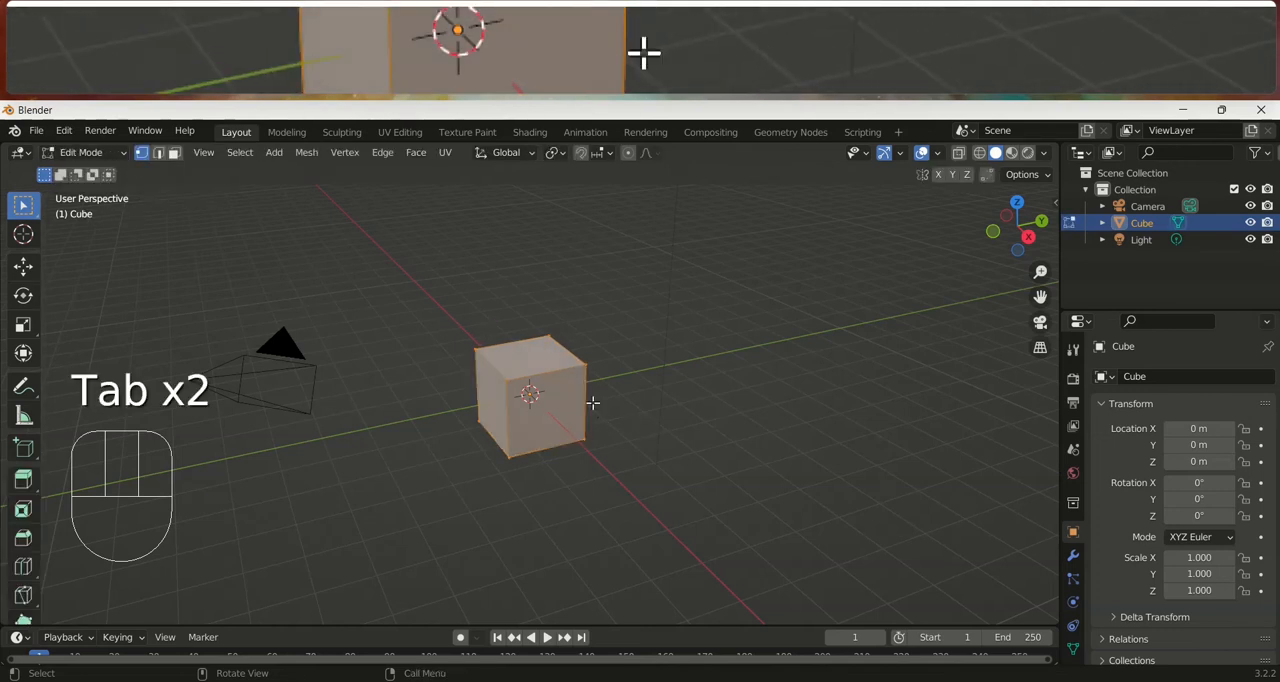
key("Tab")
key("Tab")
key("Tab")
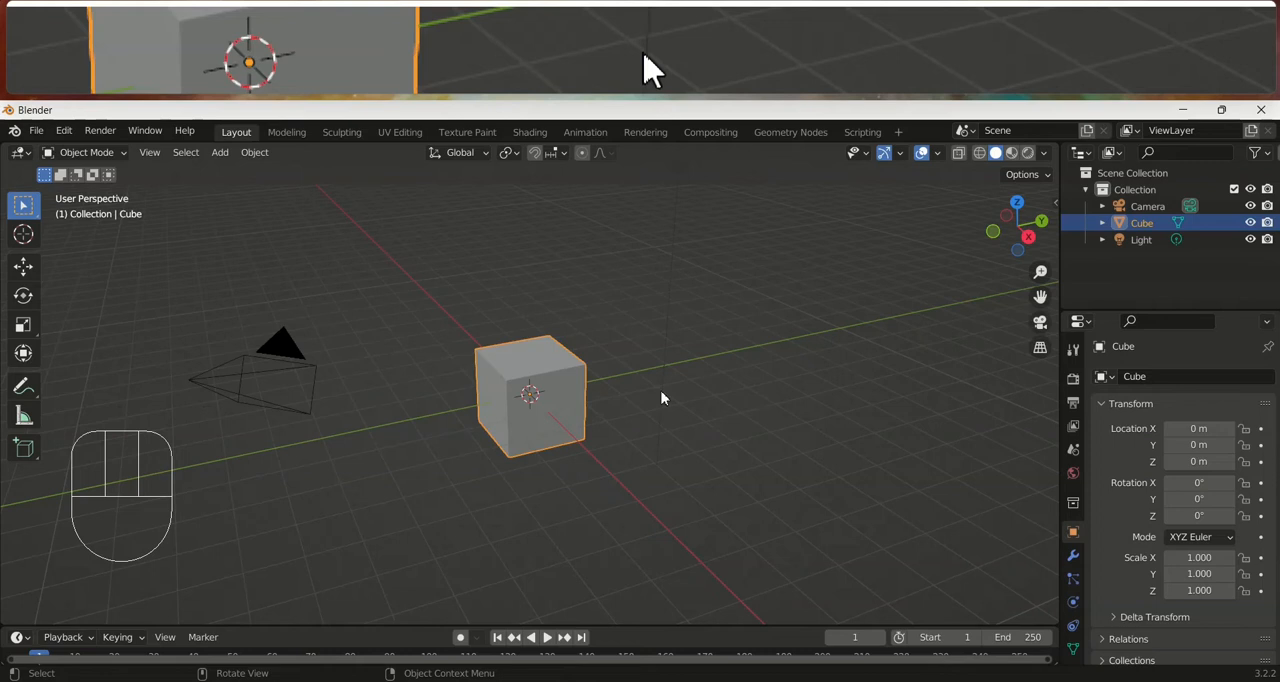
Try moving the cube along the Z, X and Y axes, to about -2.62 m on Y, and undo the move
key("g")
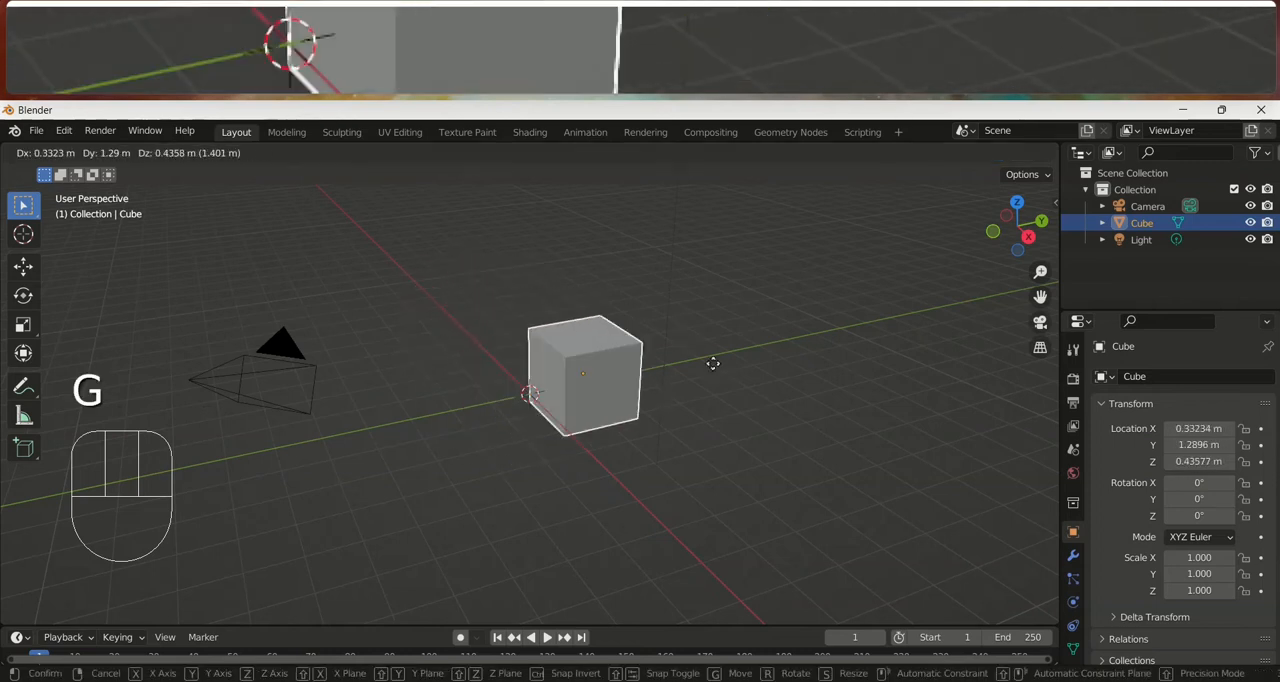
key("z")
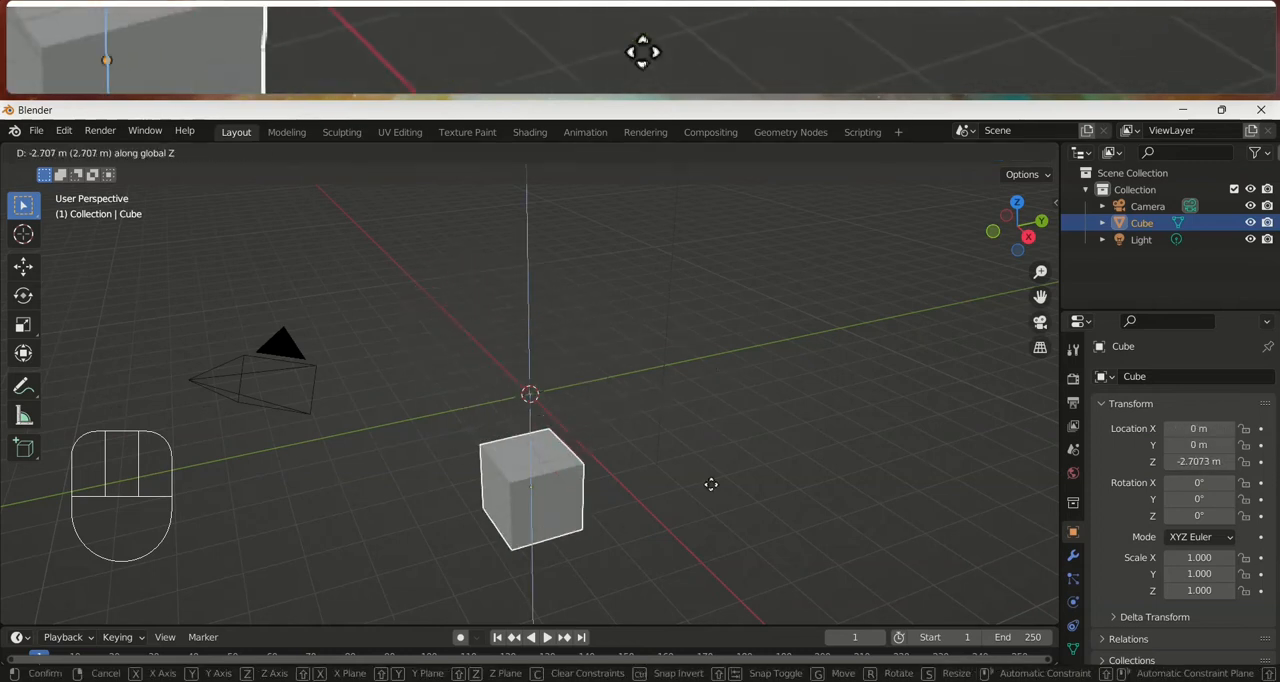
key("x")
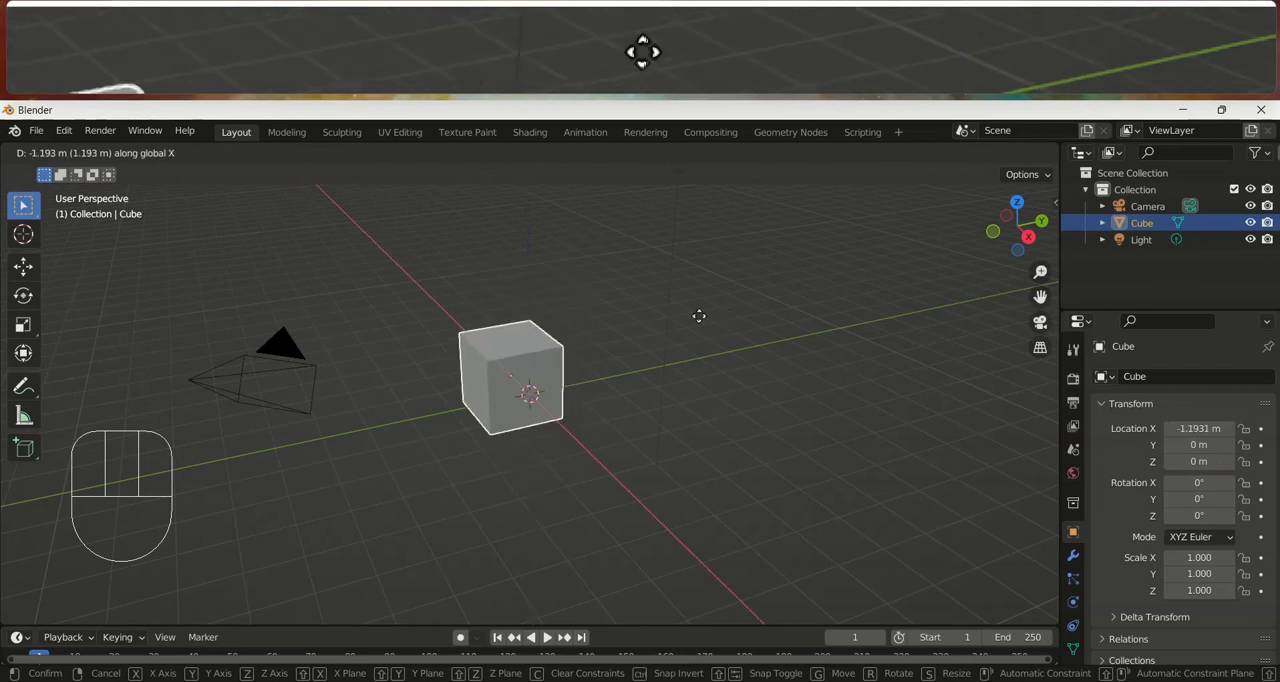
key("y")
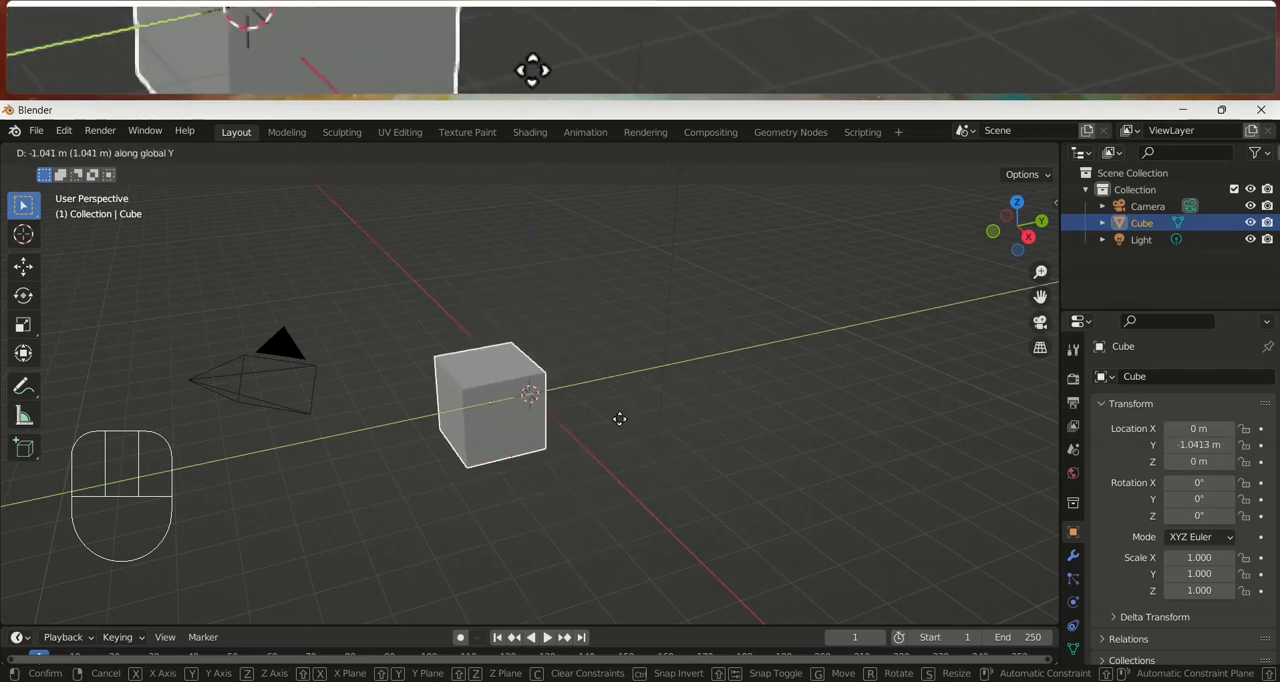
left_click(566, 452)
key("ctrl+z")
key("g")
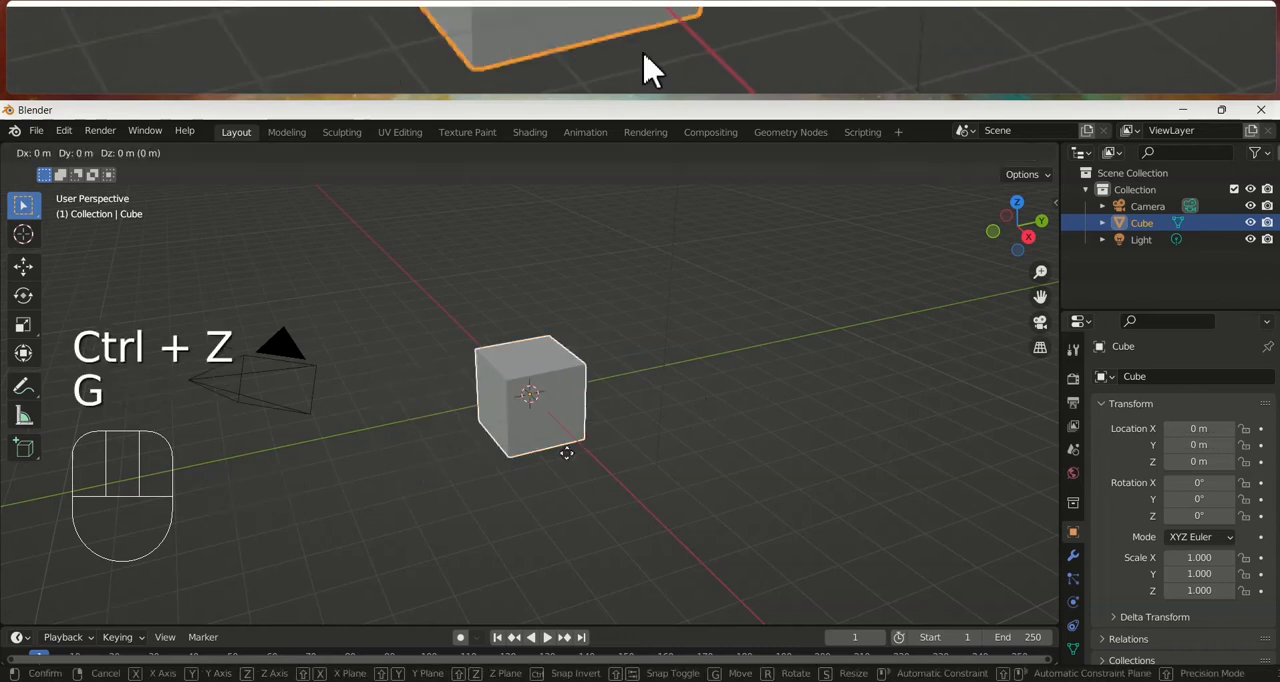
right_click(672, 380)
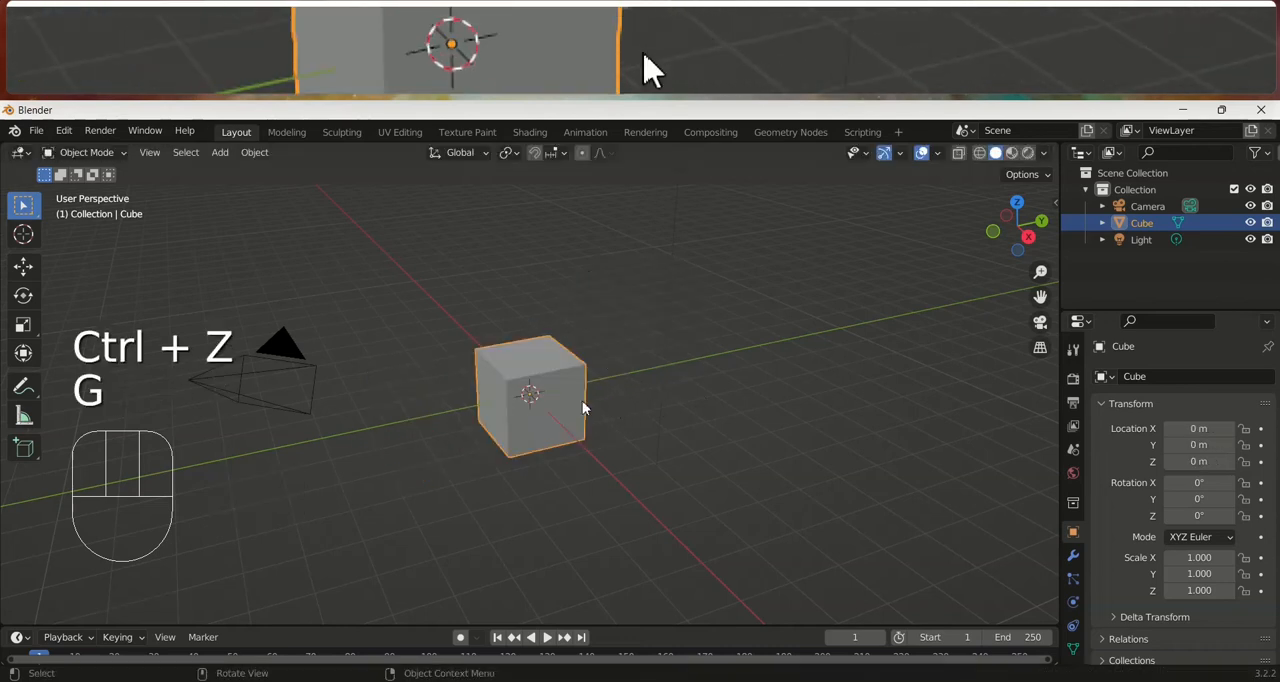
Try rotating the cube around the global Z, X and Y axes and cancel the rotation
key("r")
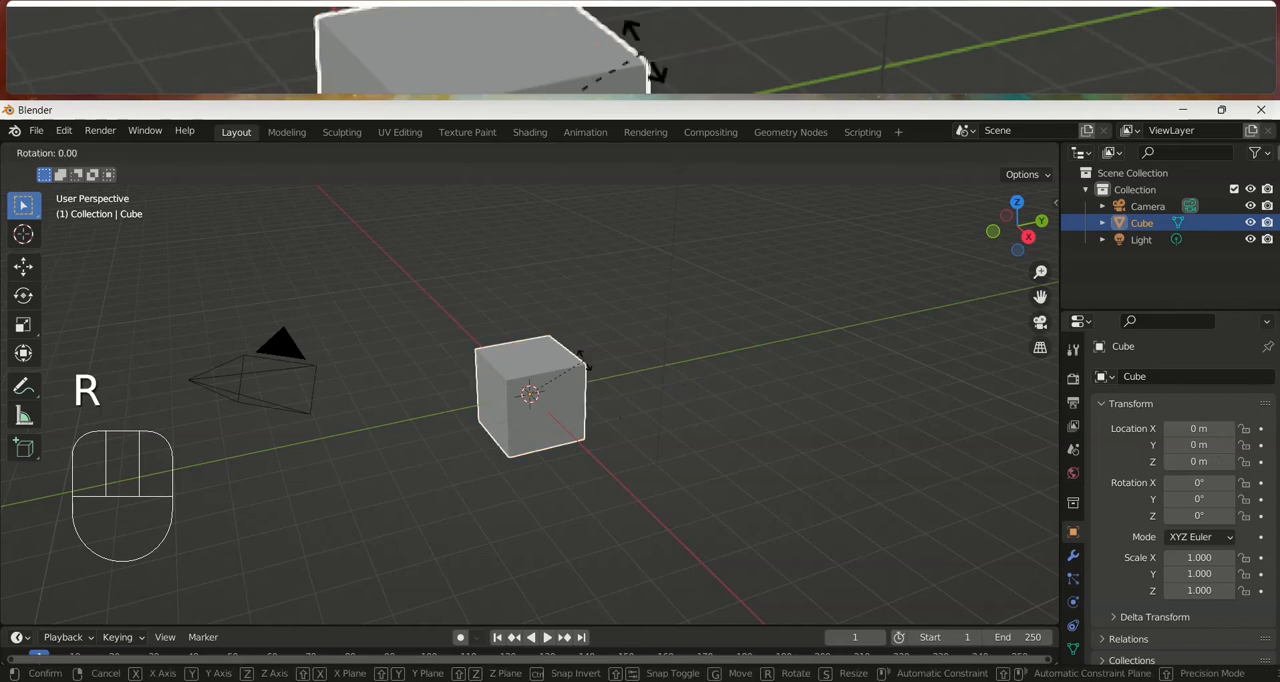
key("z")
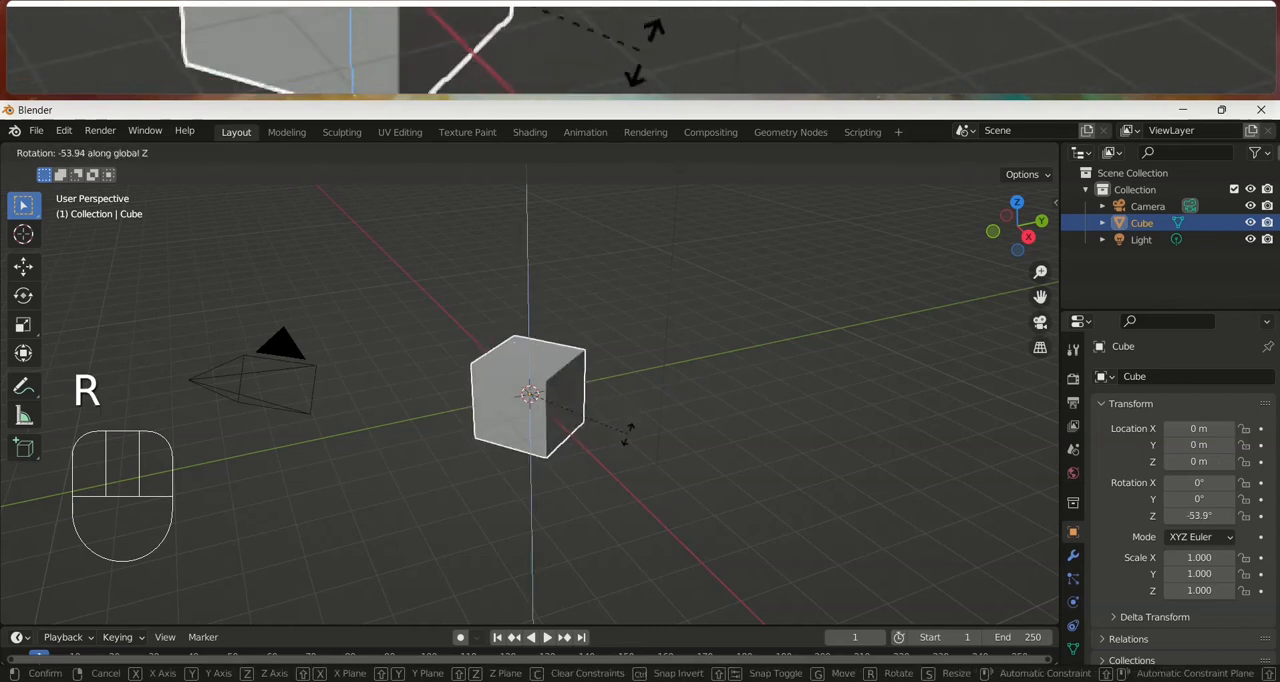
key("x")
key("y")
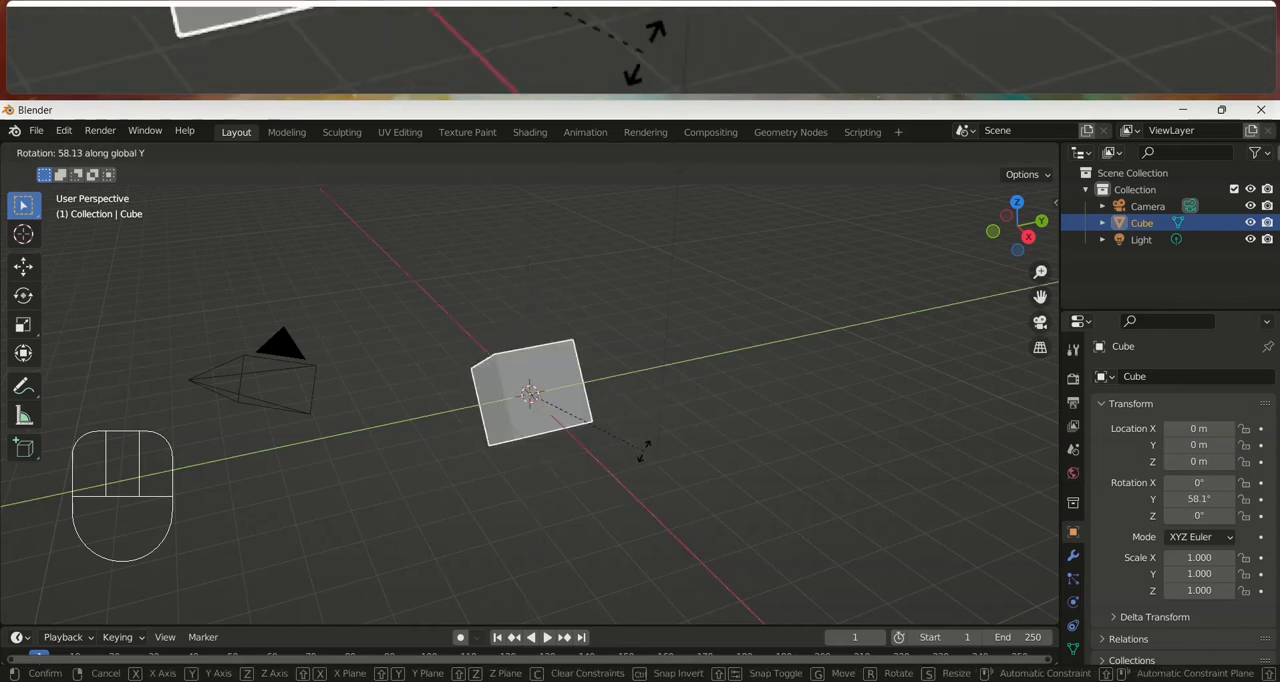
right_click(648, 441)
key("r")
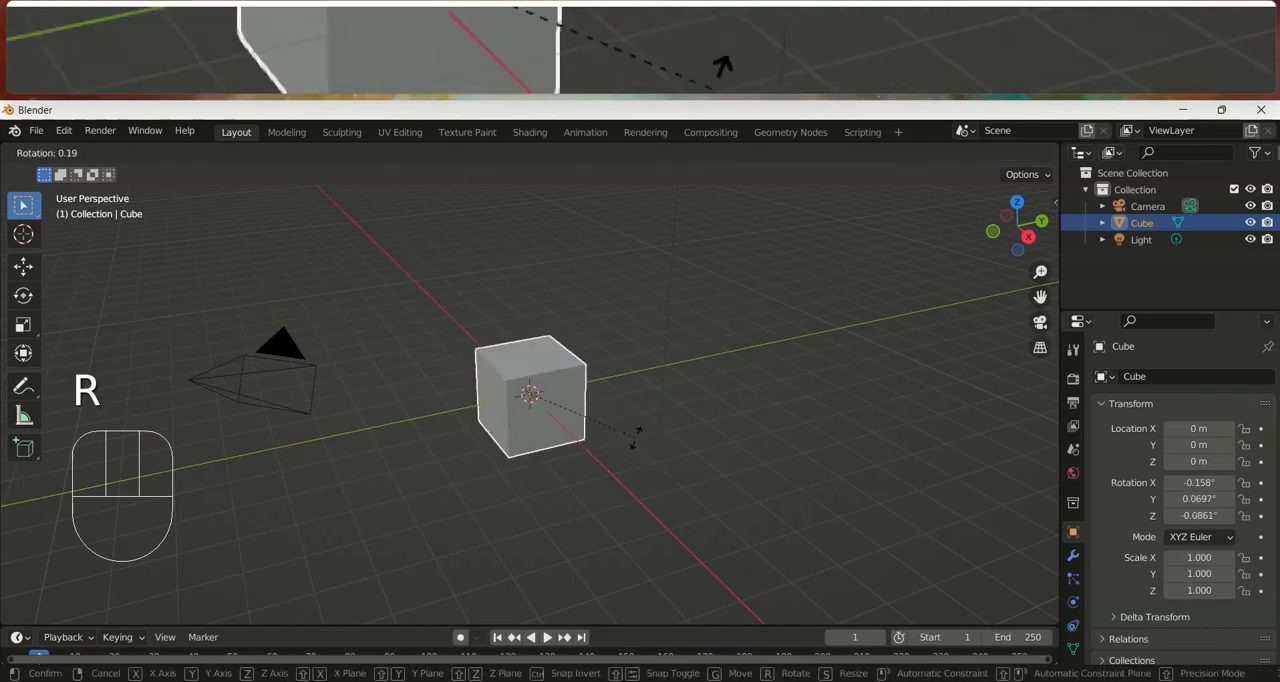
right_click(595, 390)
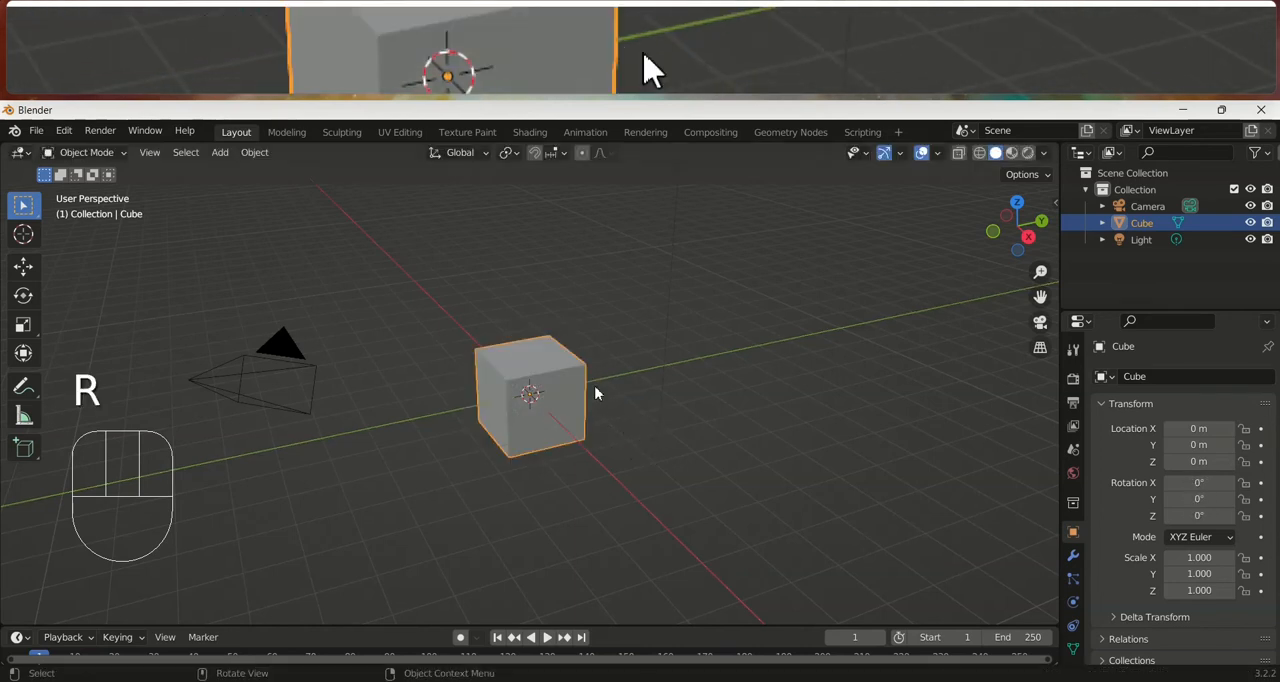
Try scaling the cube along the Z, X and Y axes one at a time and cancel the scaling
key("s")
key("z")
key("x")
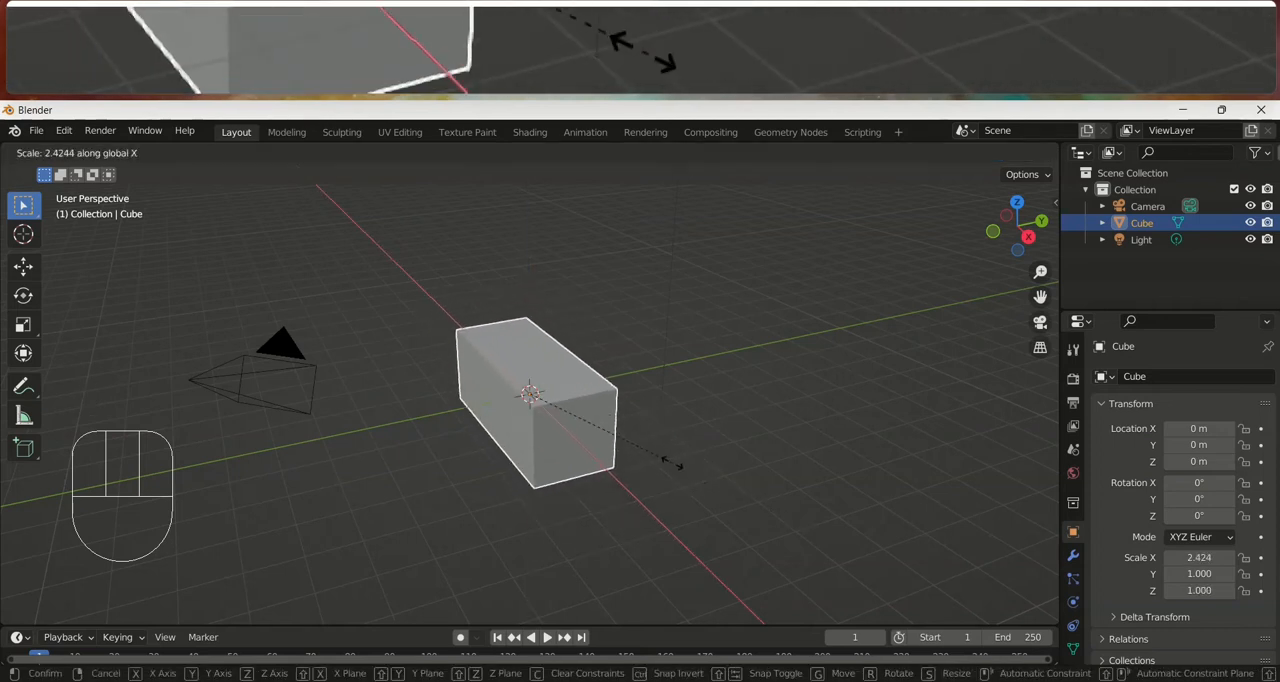
key("y")
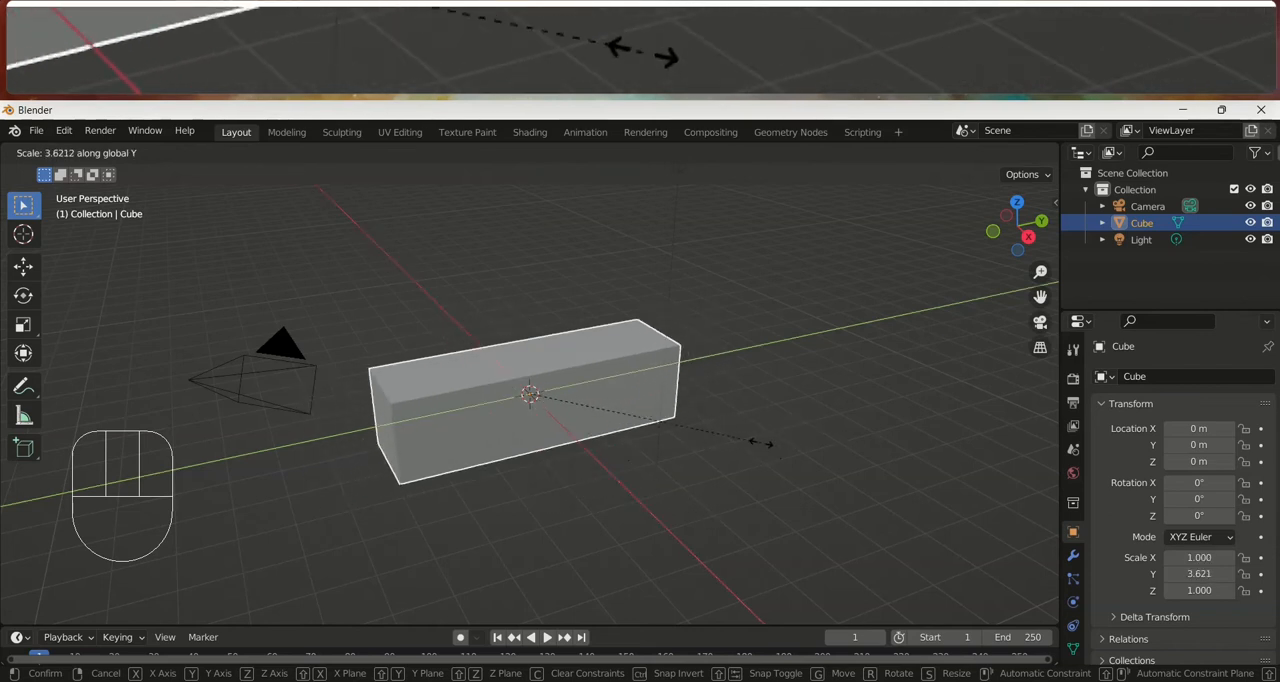
key("Escape")
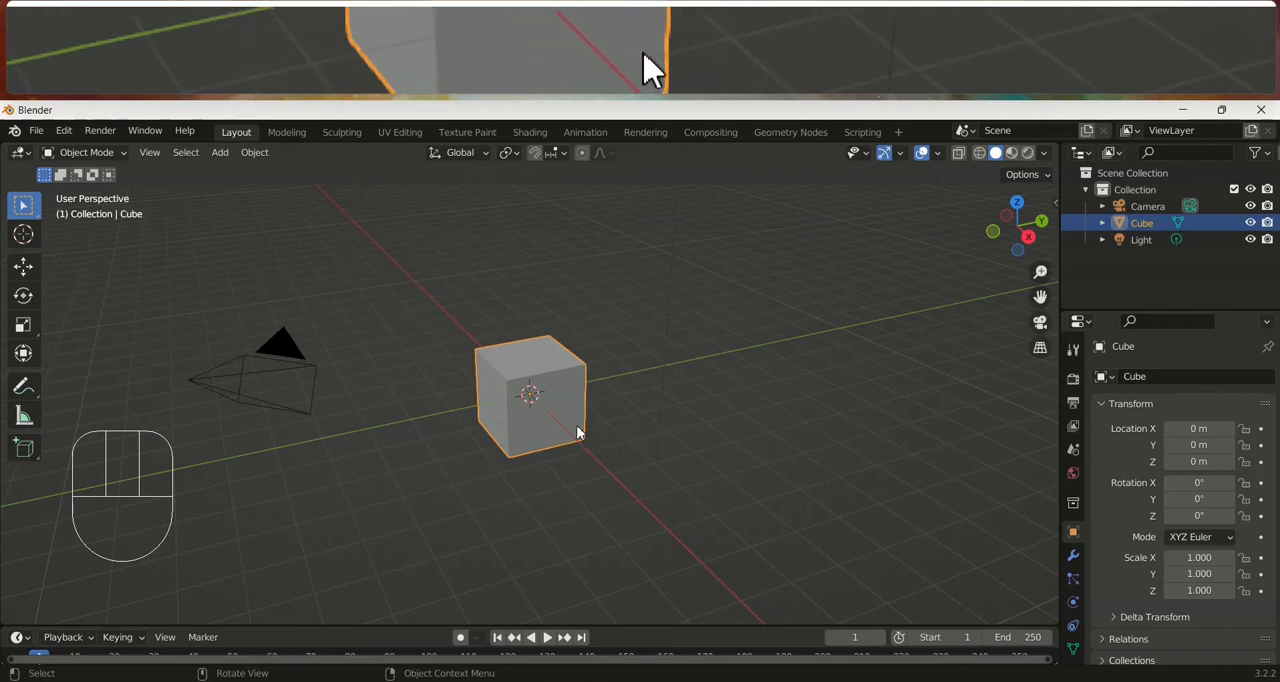
Try scaling the cube by about 4.29 in X and Y with the Z axis locked, and undo the resize
key("s")
key("shift+z")
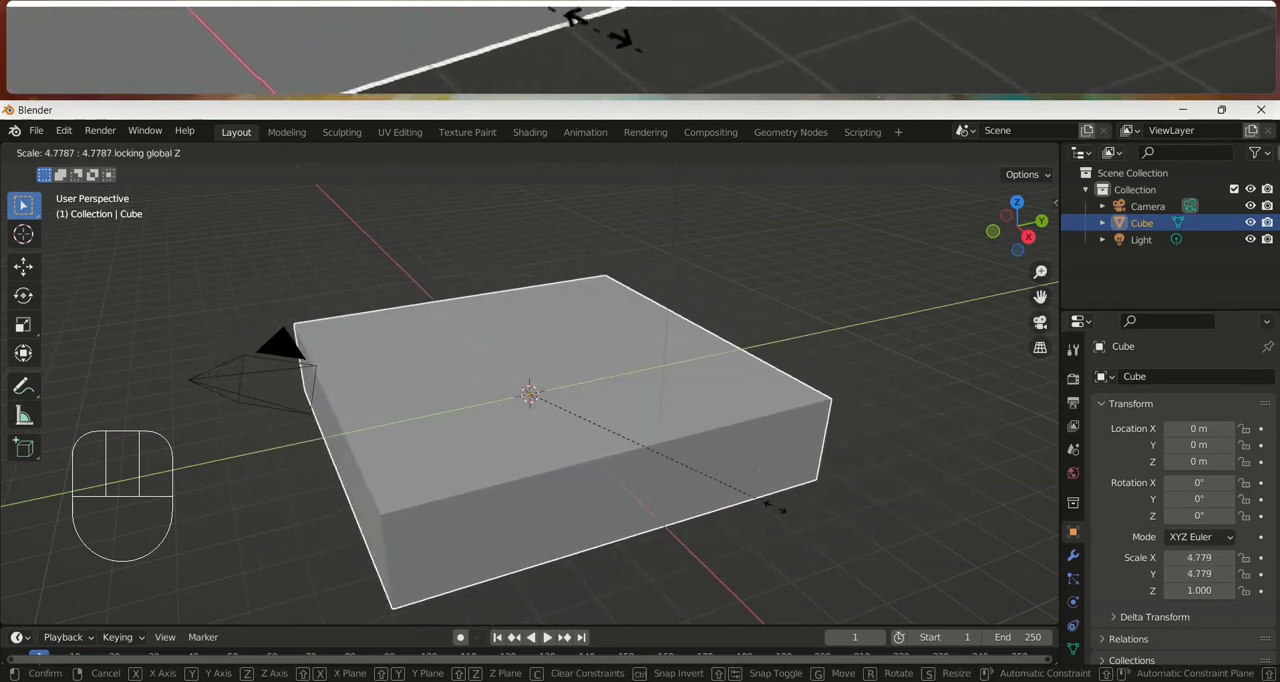
left_click(756, 486)
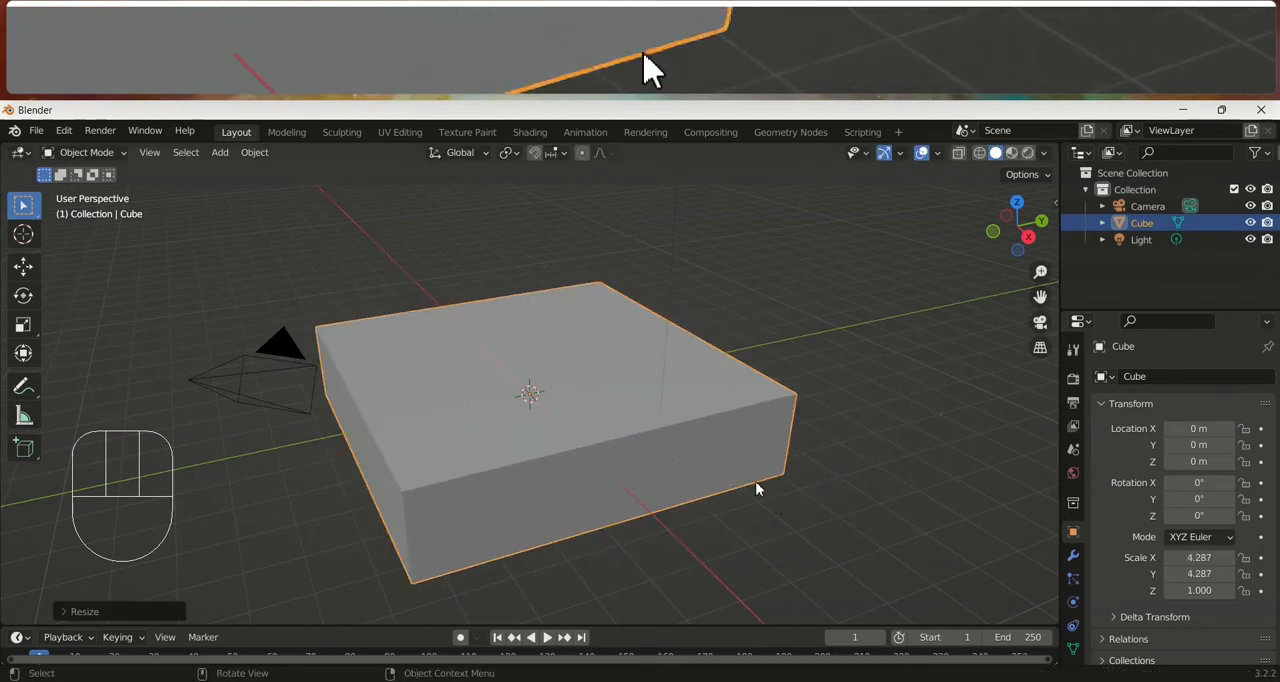
key("ctrl+z")
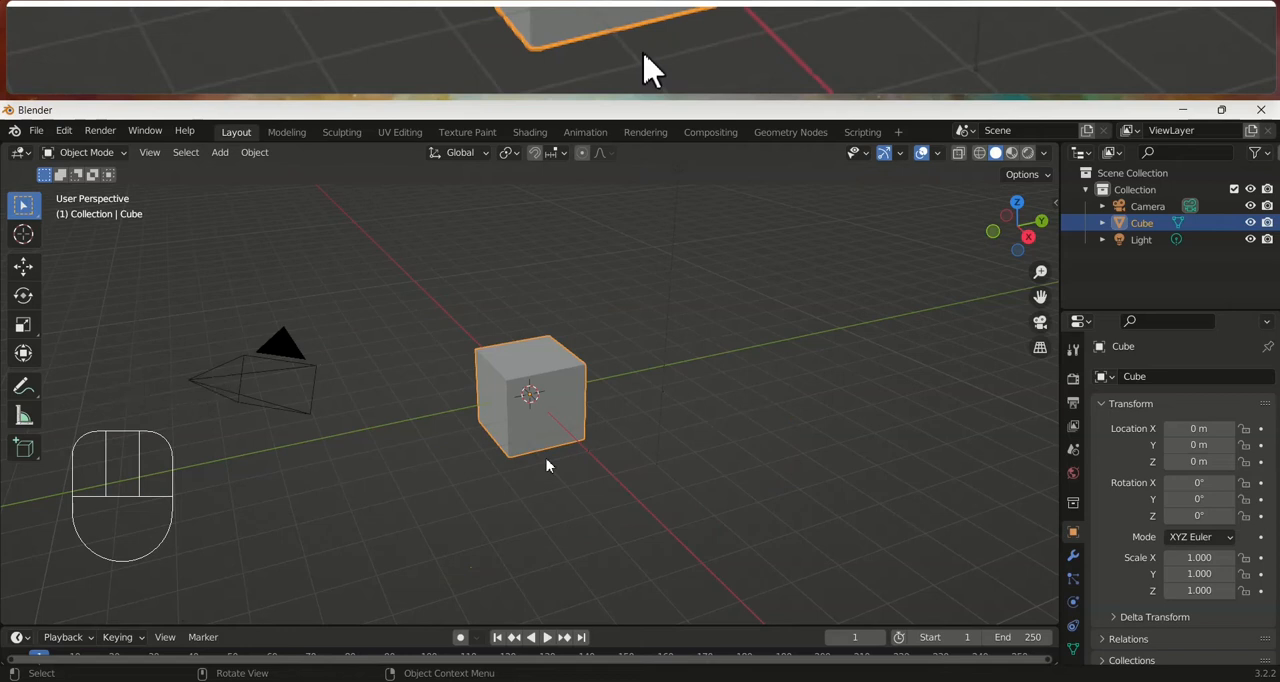
Enter Edit Mode on the cube and try edge and face selection, finishing with the upper face selected
key("Tab")
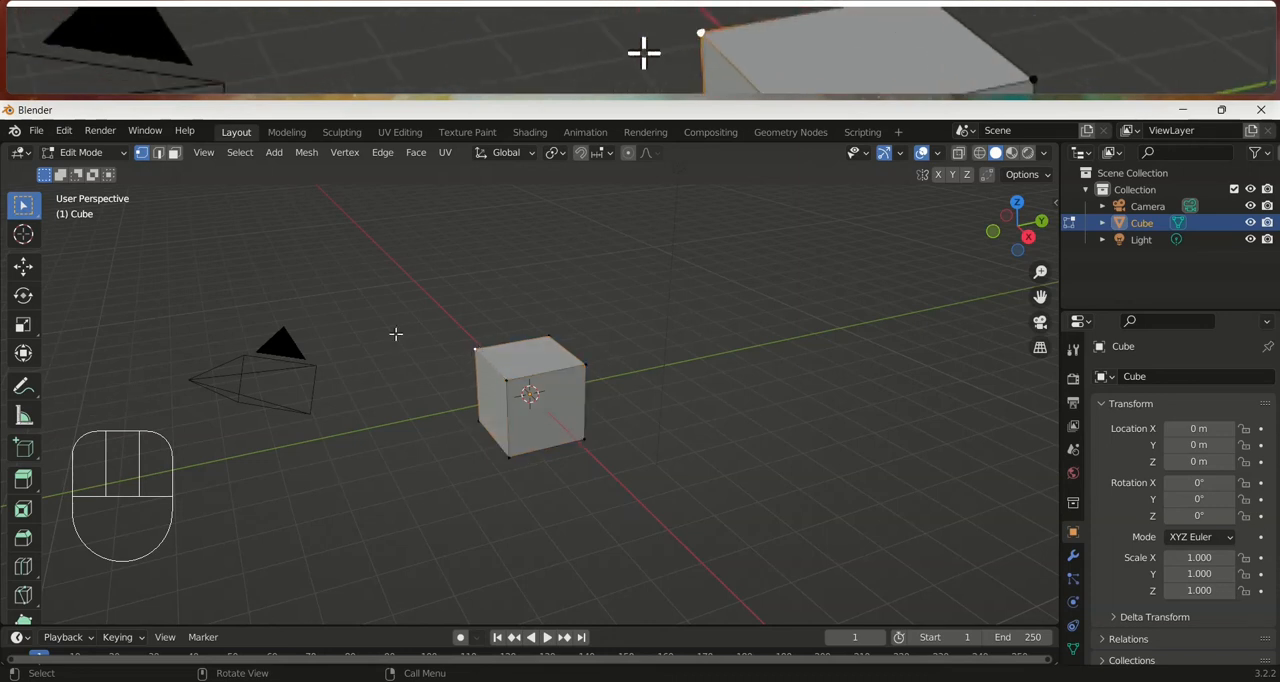
left_click(159, 156)
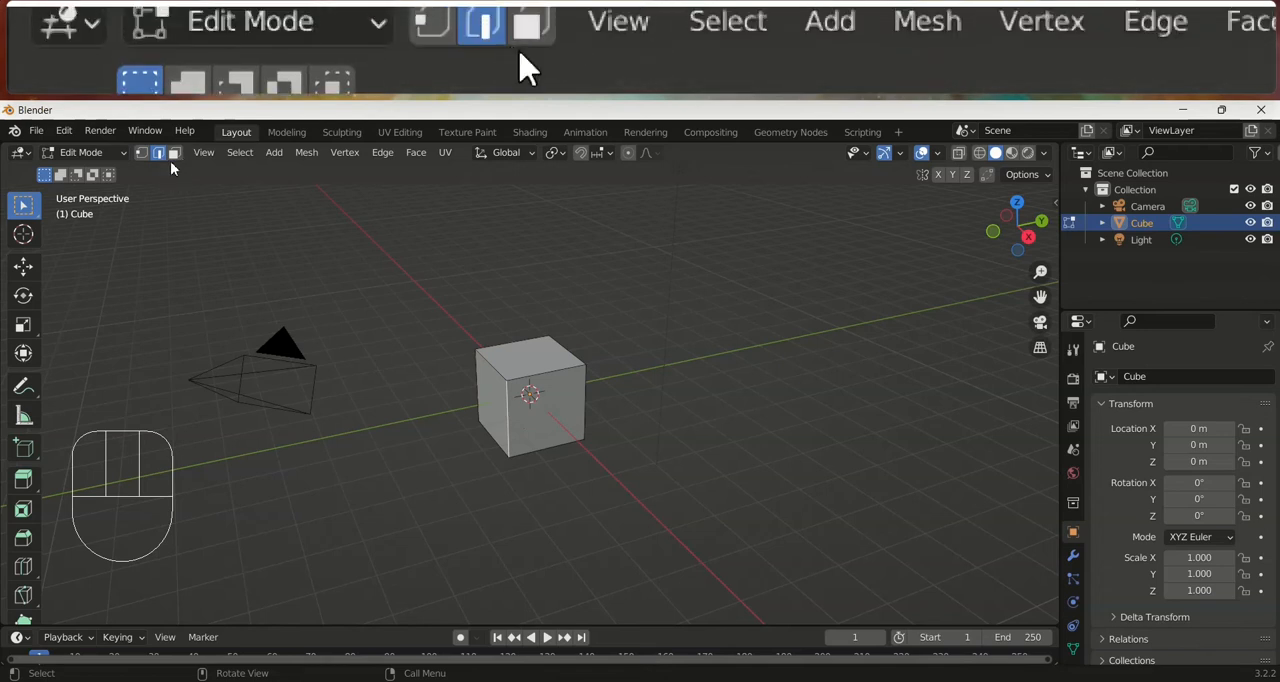
left_click(554, 414)
left_click(484, 391)
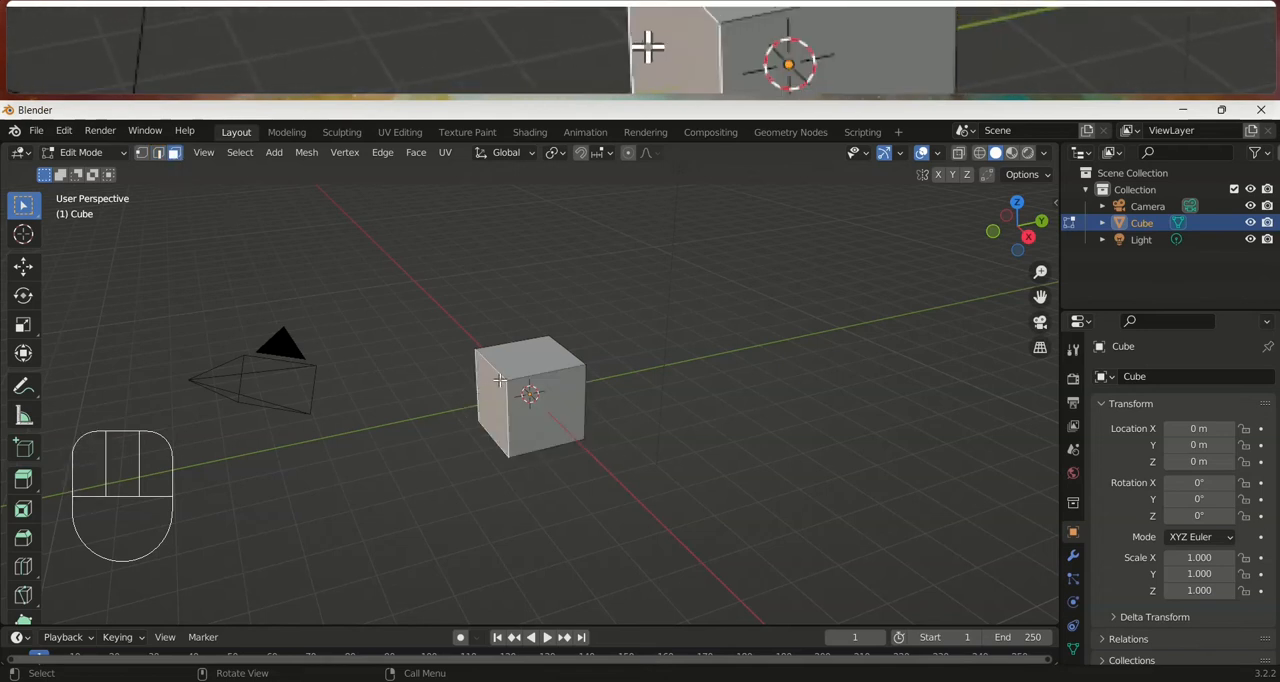
left_click(531, 352)
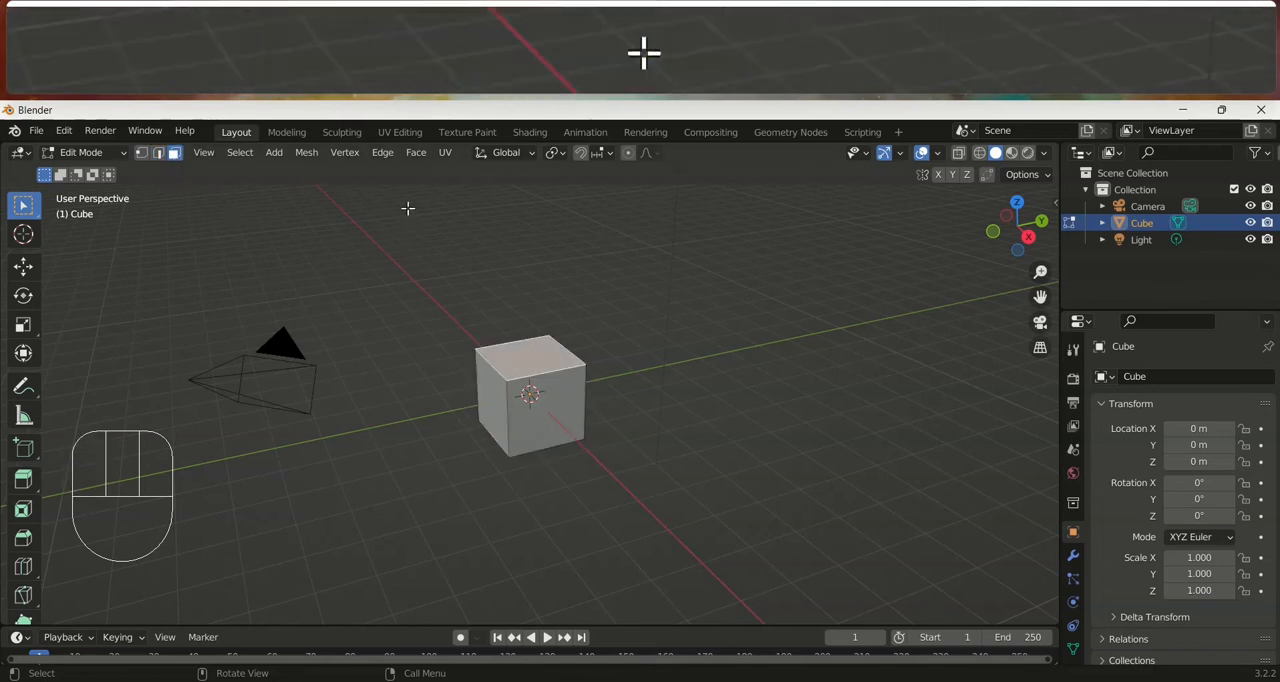
In vertex selection mode, try moving the upper face's front corner vertex along X, Y and Z, and undo the move
left_click(141, 152)
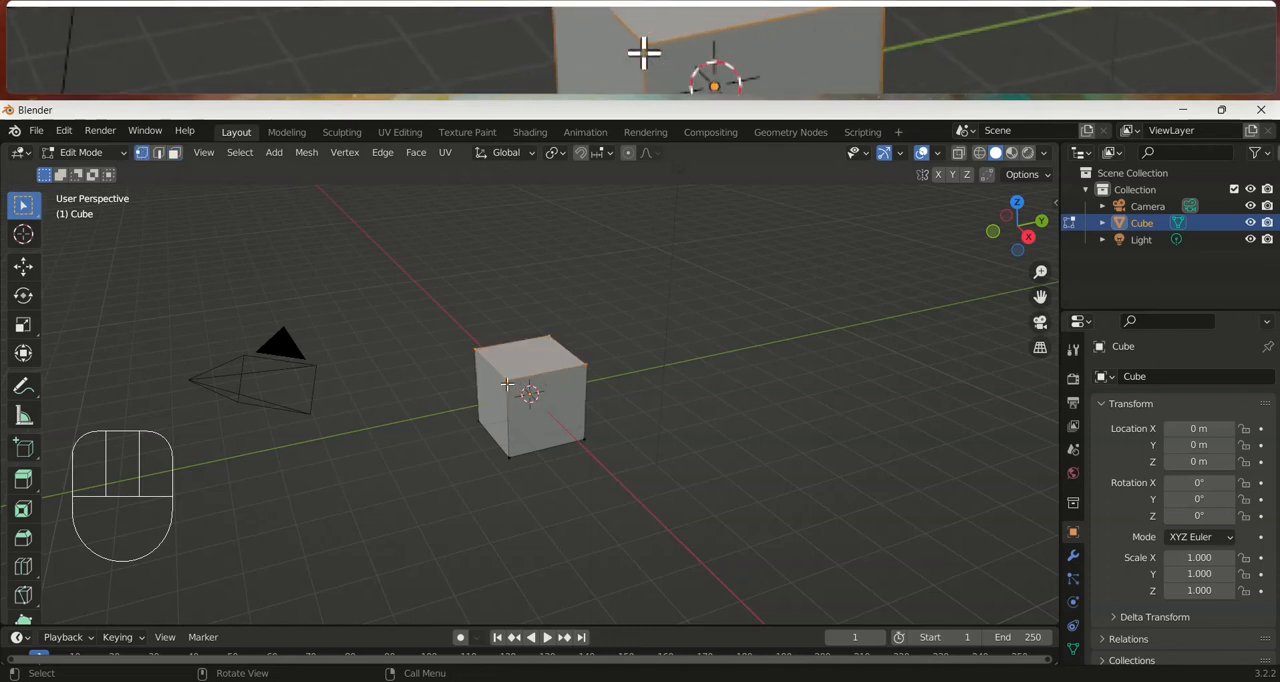
key("g")
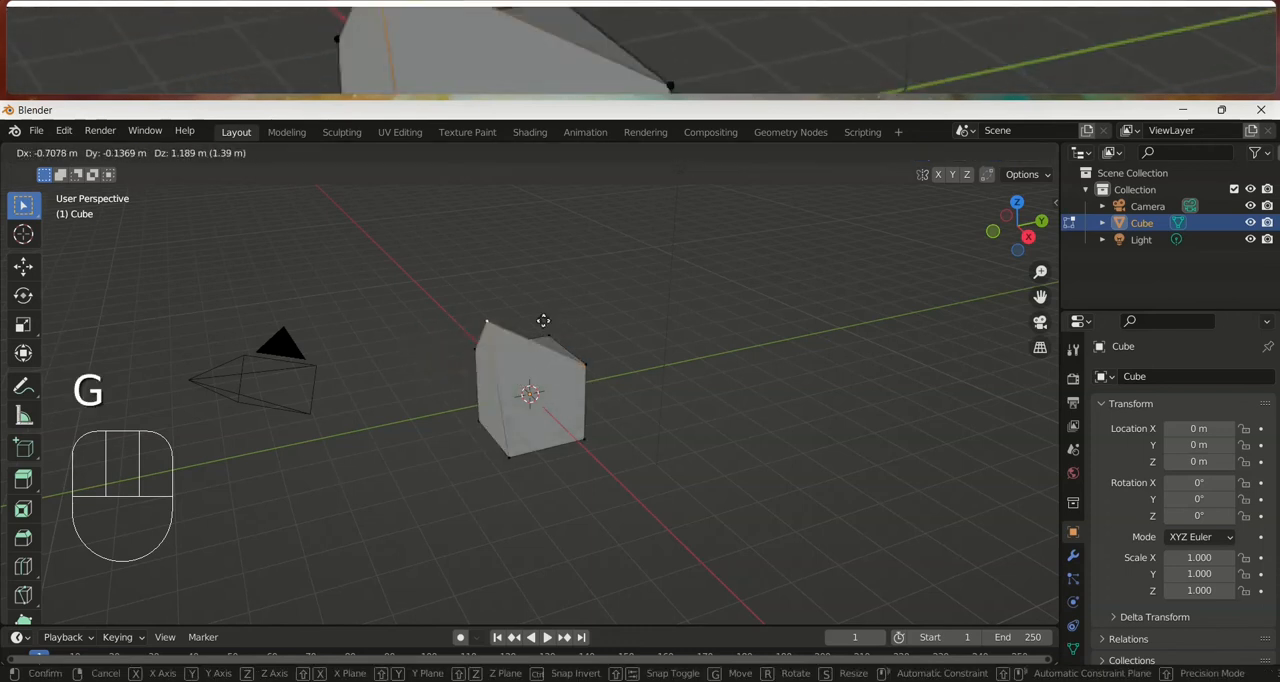
key("x")
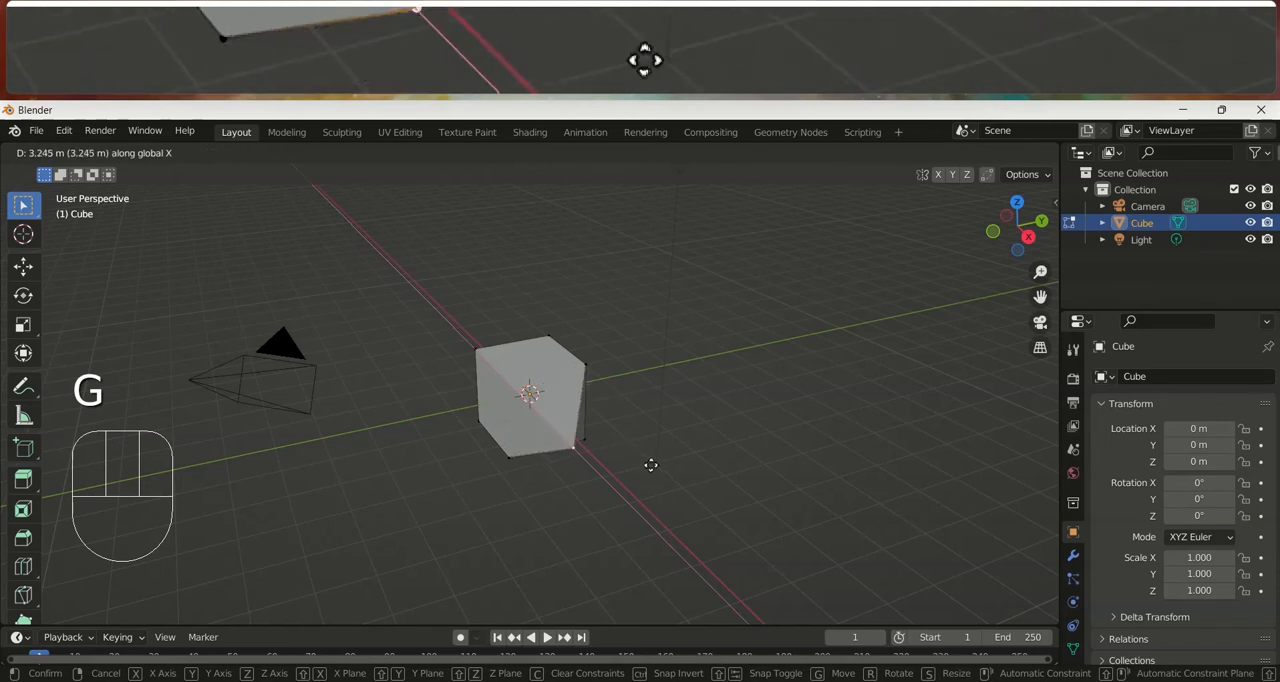
key("y")
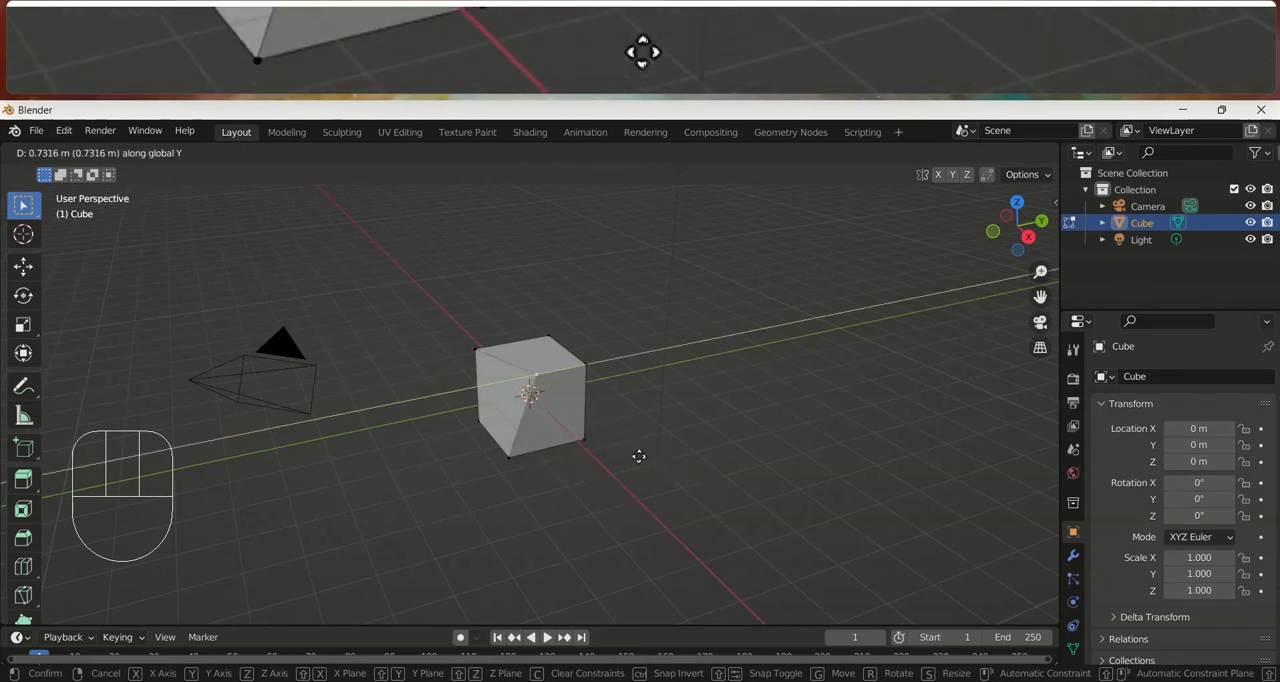
key("z")
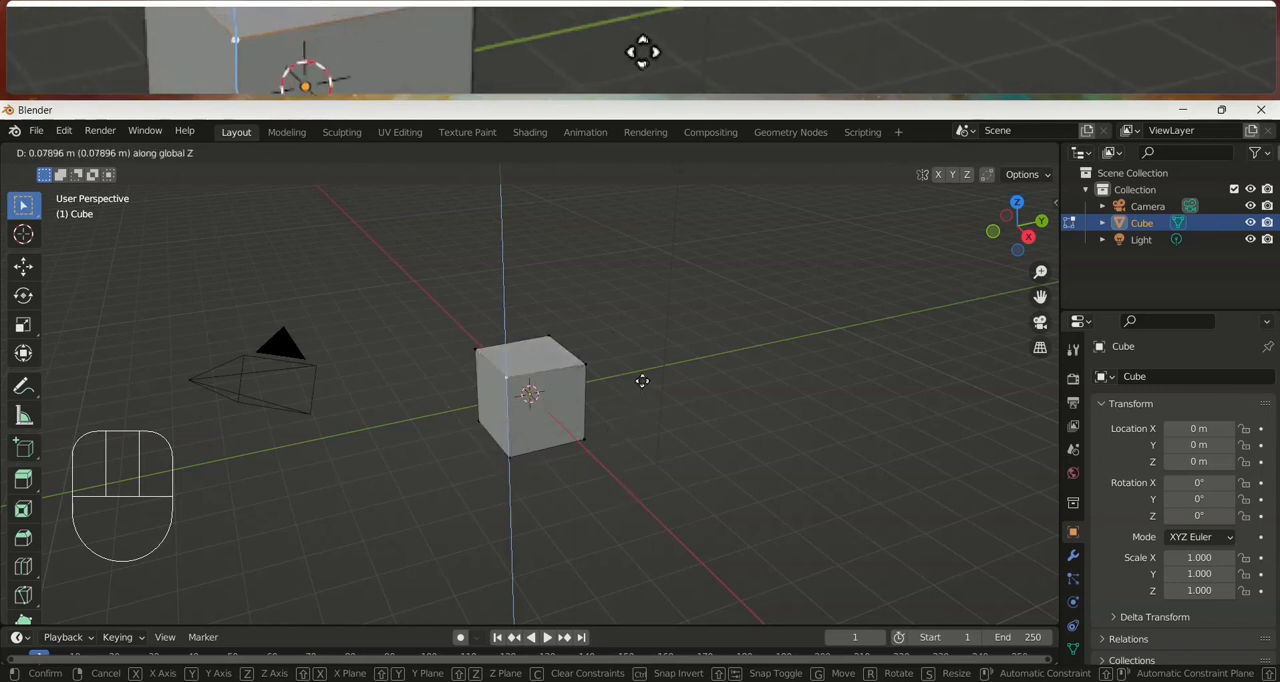
left_click(642, 308)
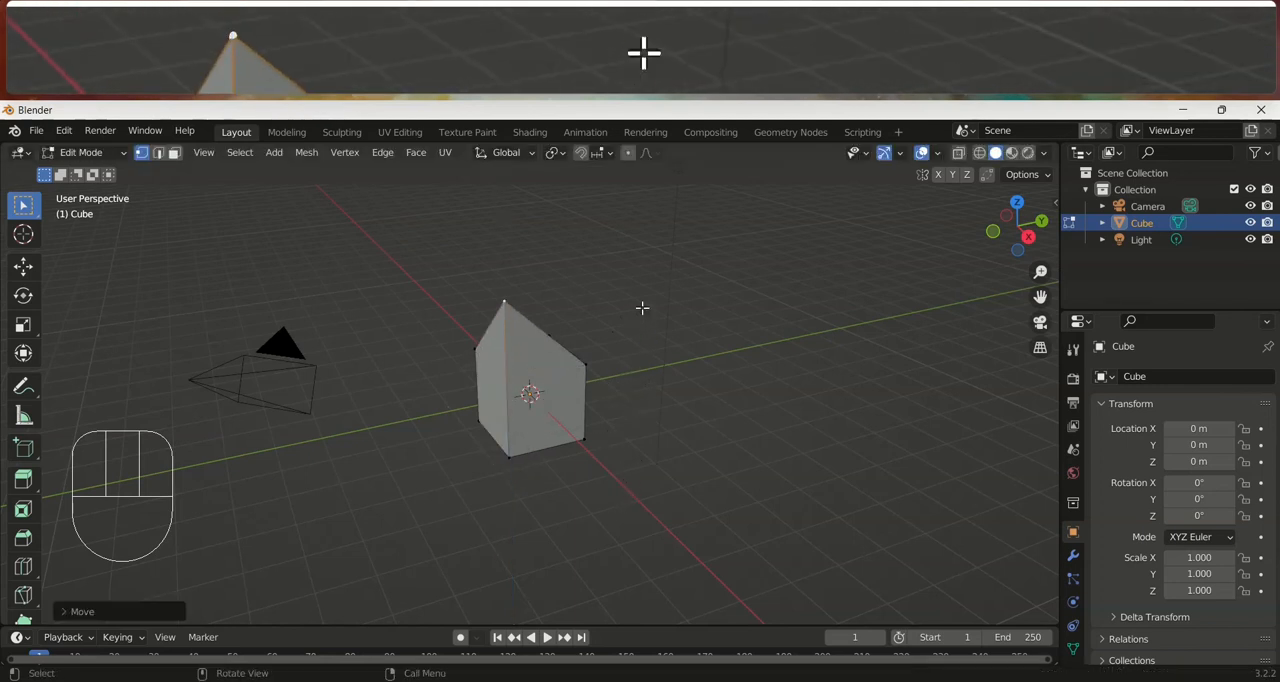
key("ctrl+z")
key("g")
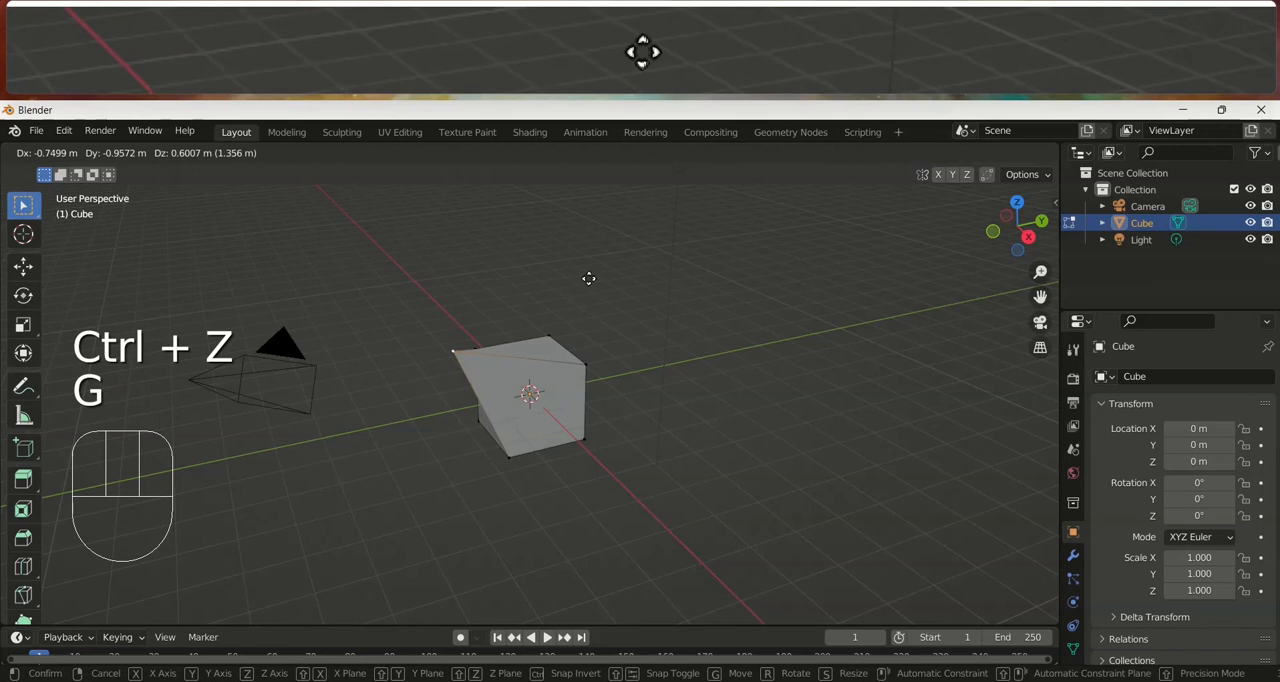
right_click(587, 279)
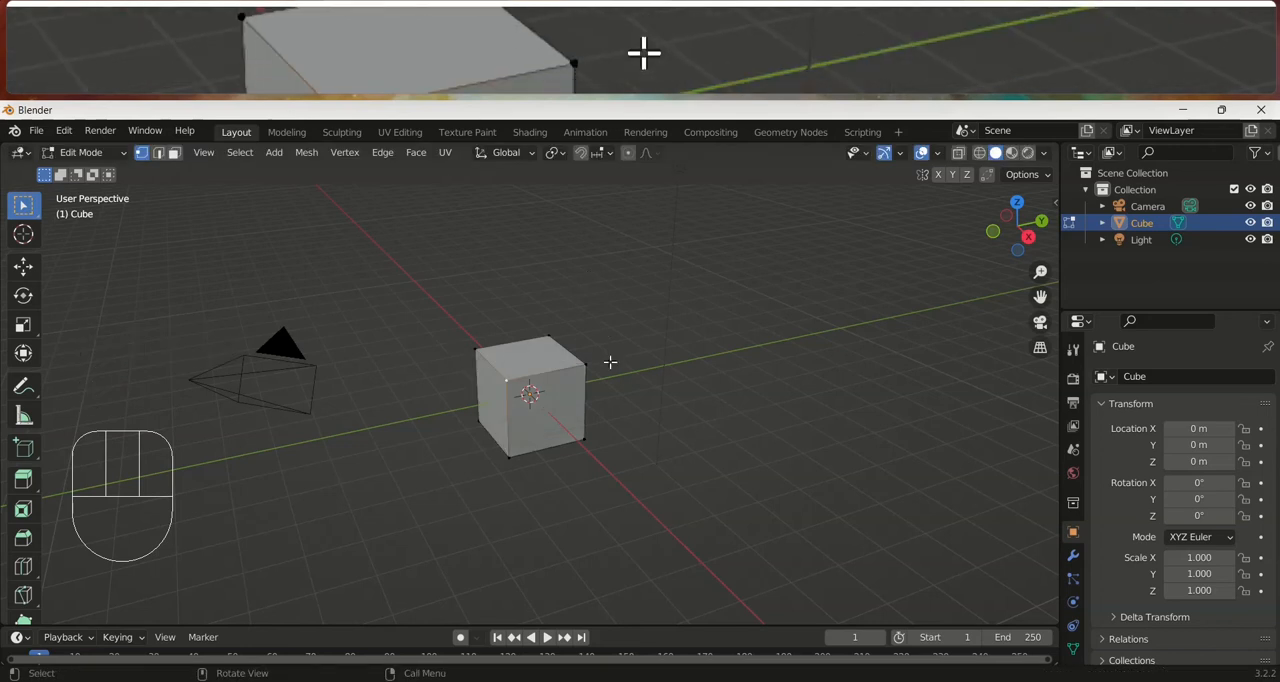
In edge selection mode, try scaling the side edge of the cube's upper face along X, Y and Z, and cancel the scaling
left_click(476, 348, "shift")
left_click(158, 152)
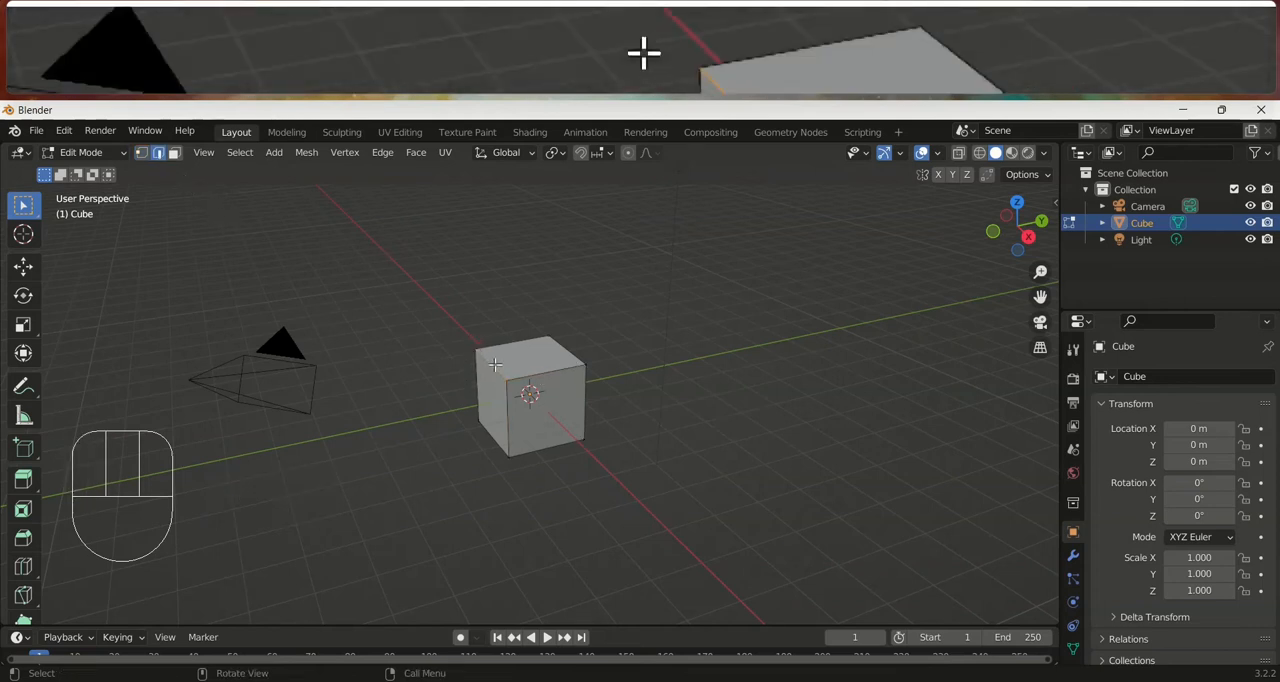
left_click(488, 362)
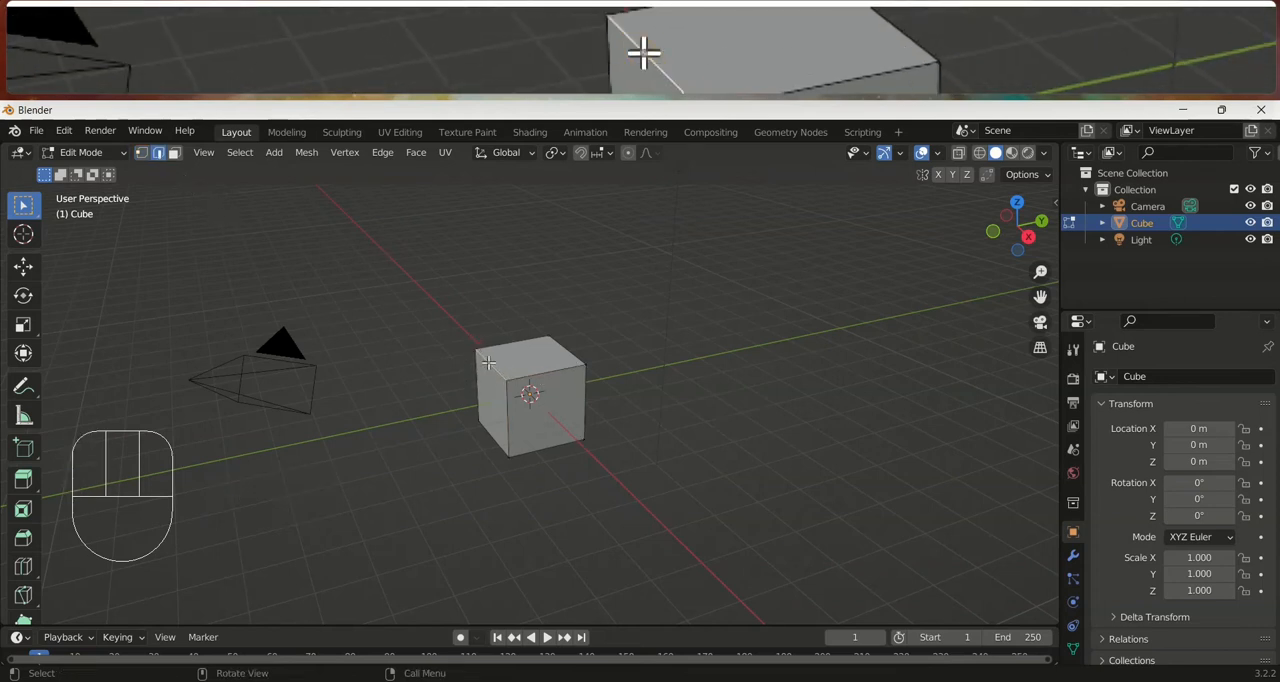
key("s")
key("x")
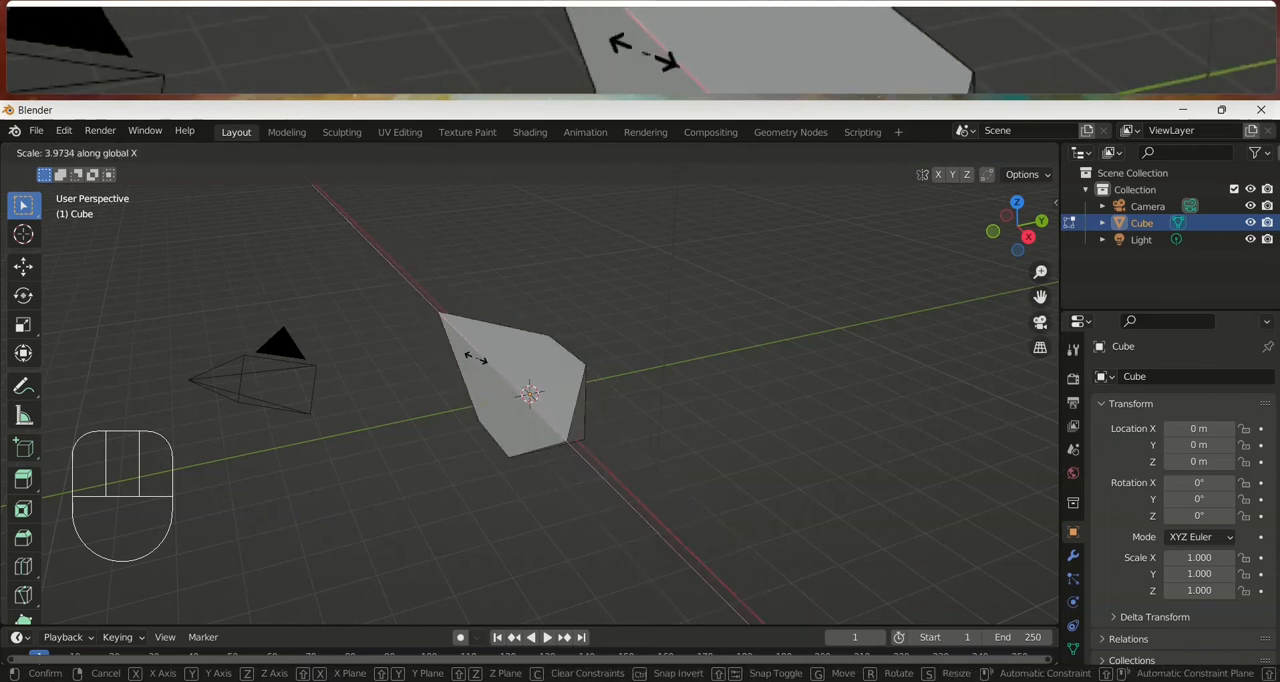
key("y")
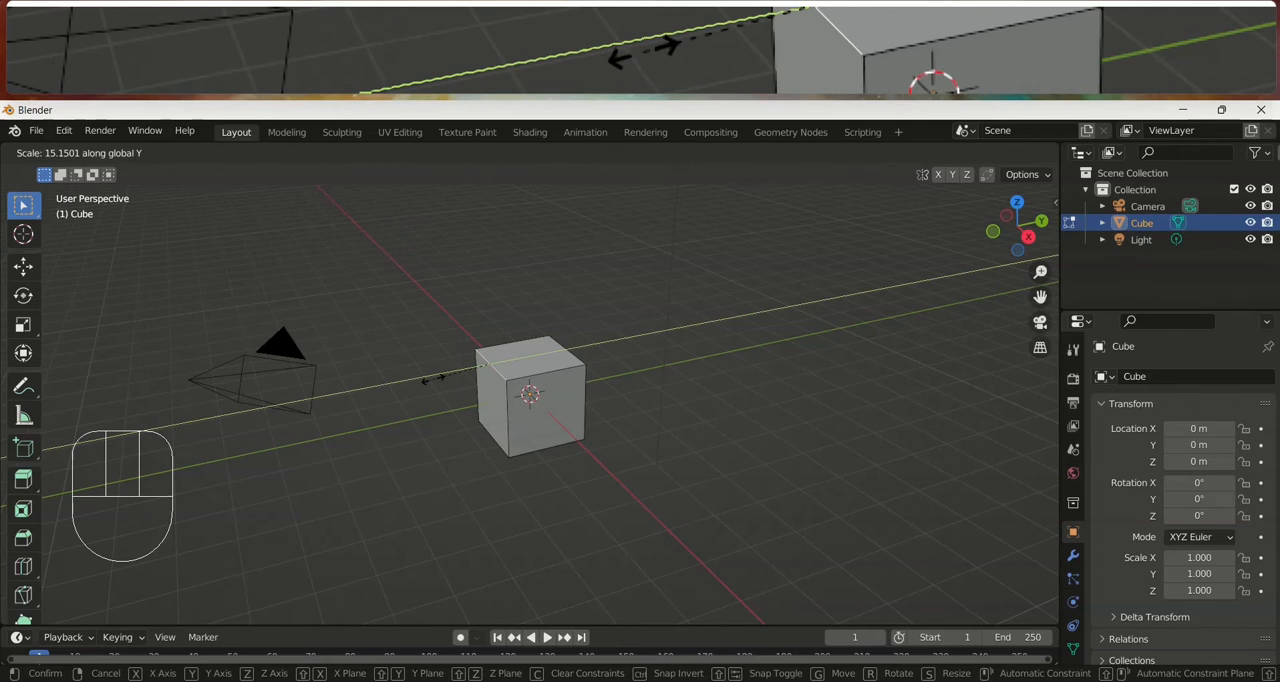
key("z")
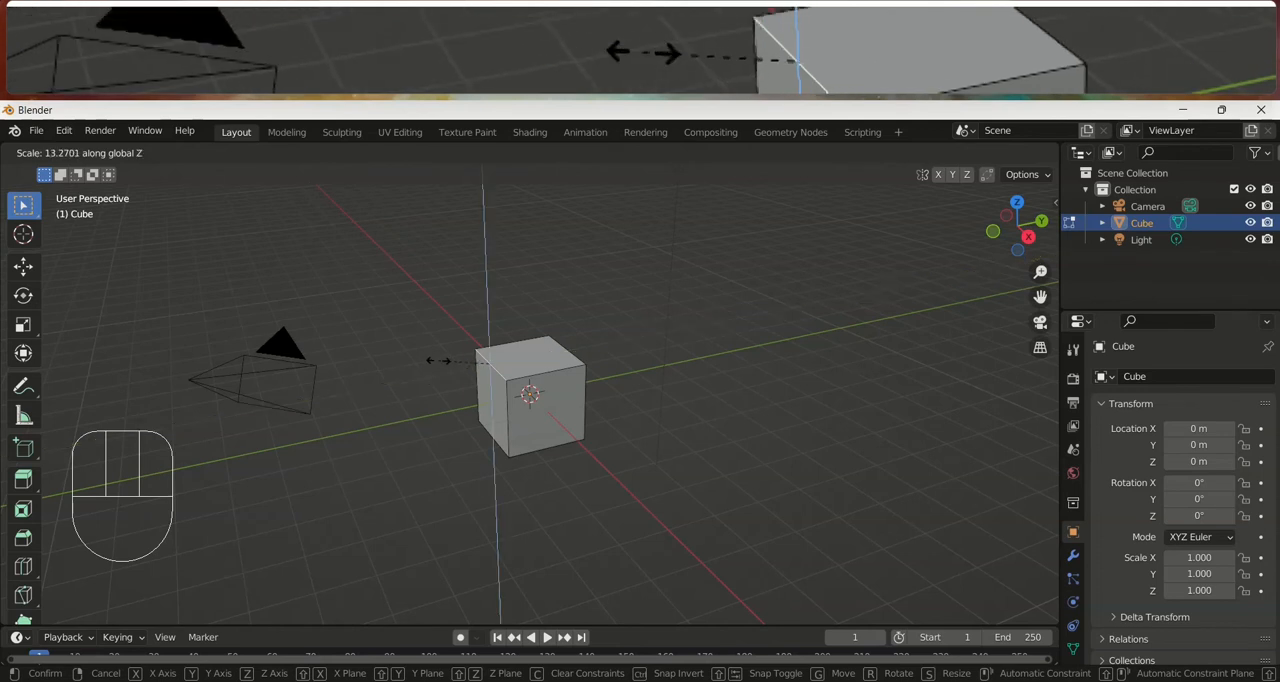
left_click(439, 361)
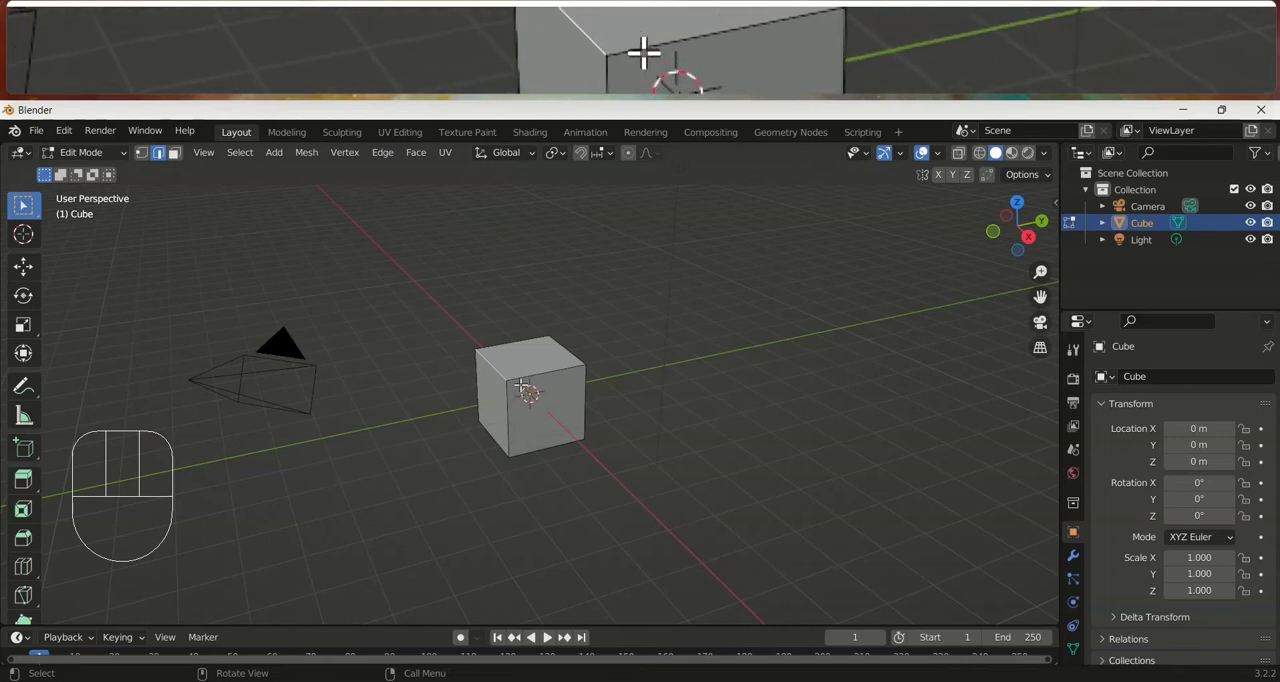
Try rotating the selected edge about the Z and Y axes, and cancel the rotation
key("r")
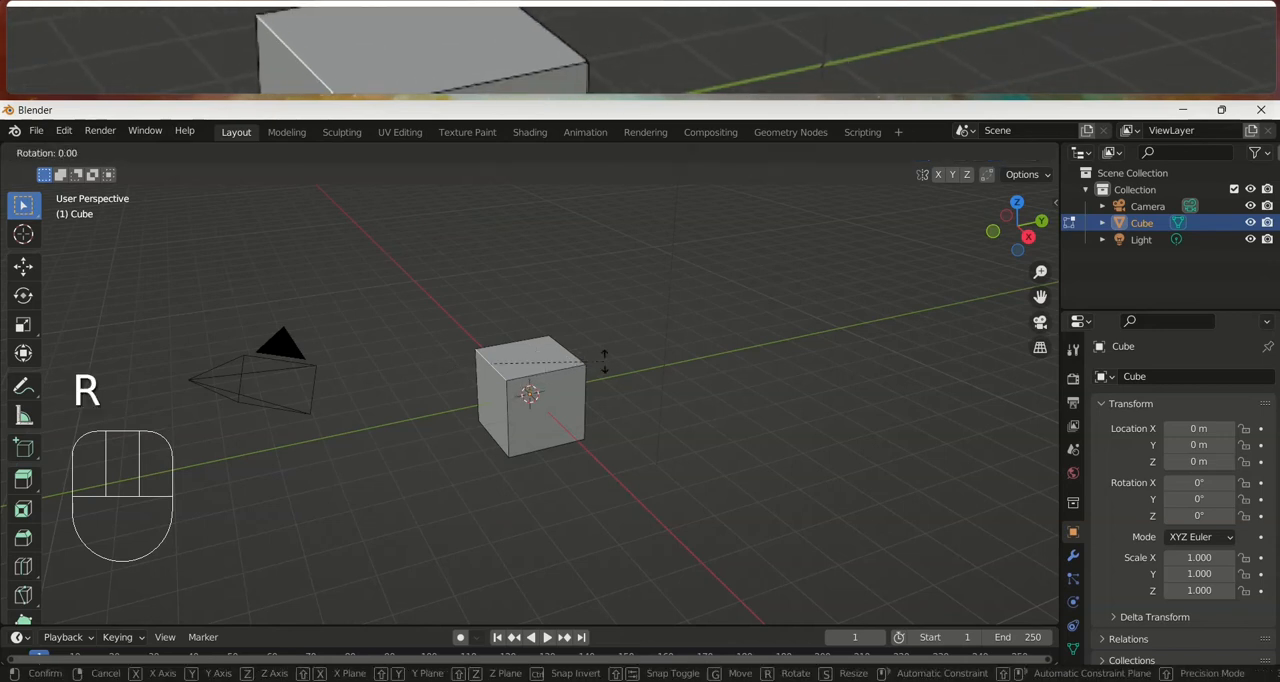
key("z")
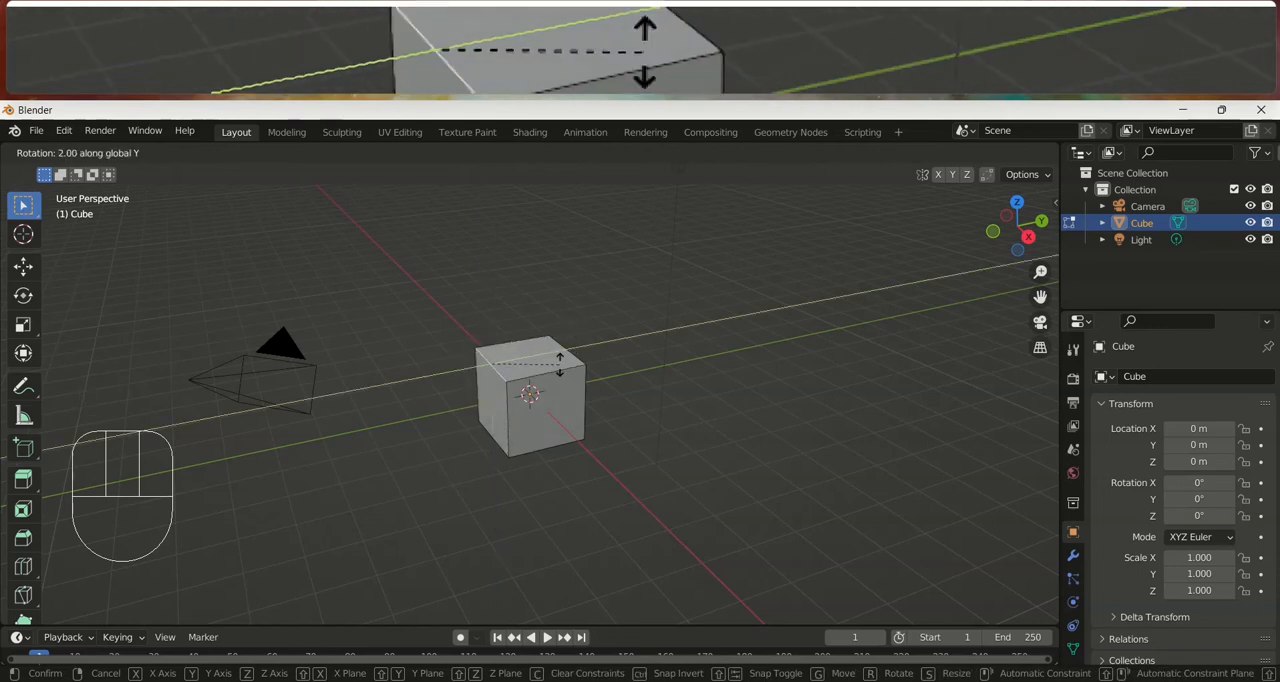
key("Escape")
key("Tab")
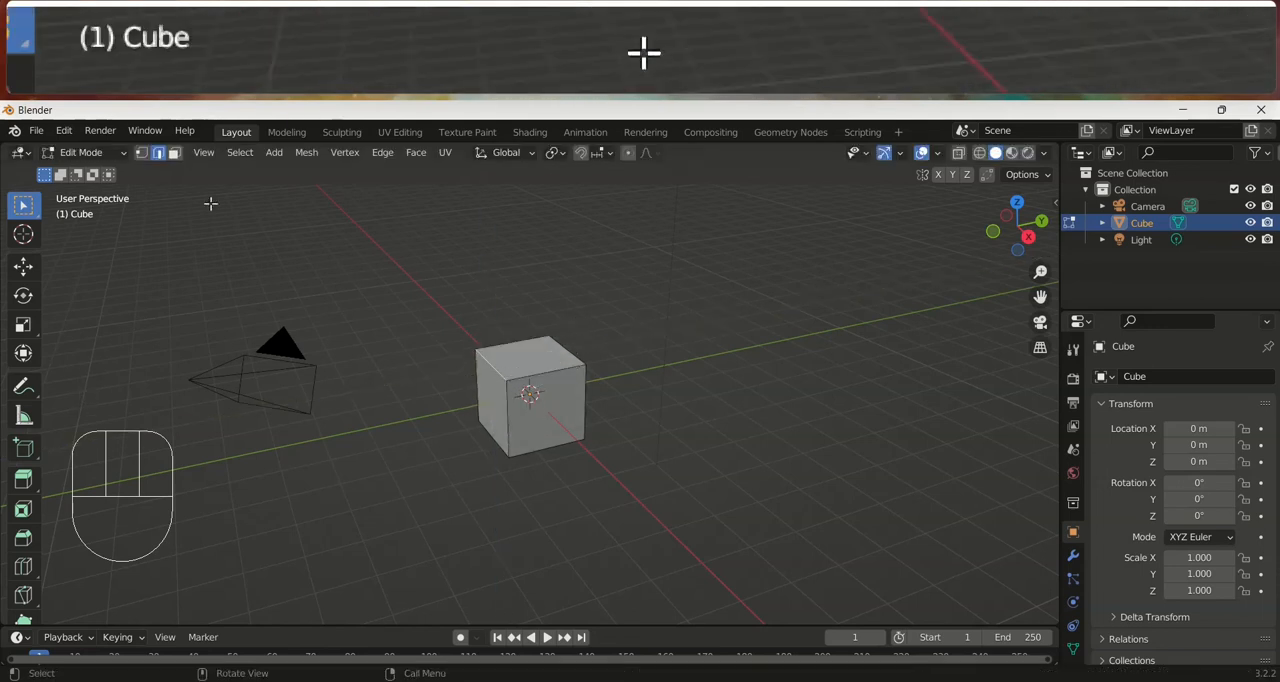
In face selection mode, try moving the cube's +X face along X, Y and Z and rotating it about X, and cancel the rotation
left_click(552, 393)
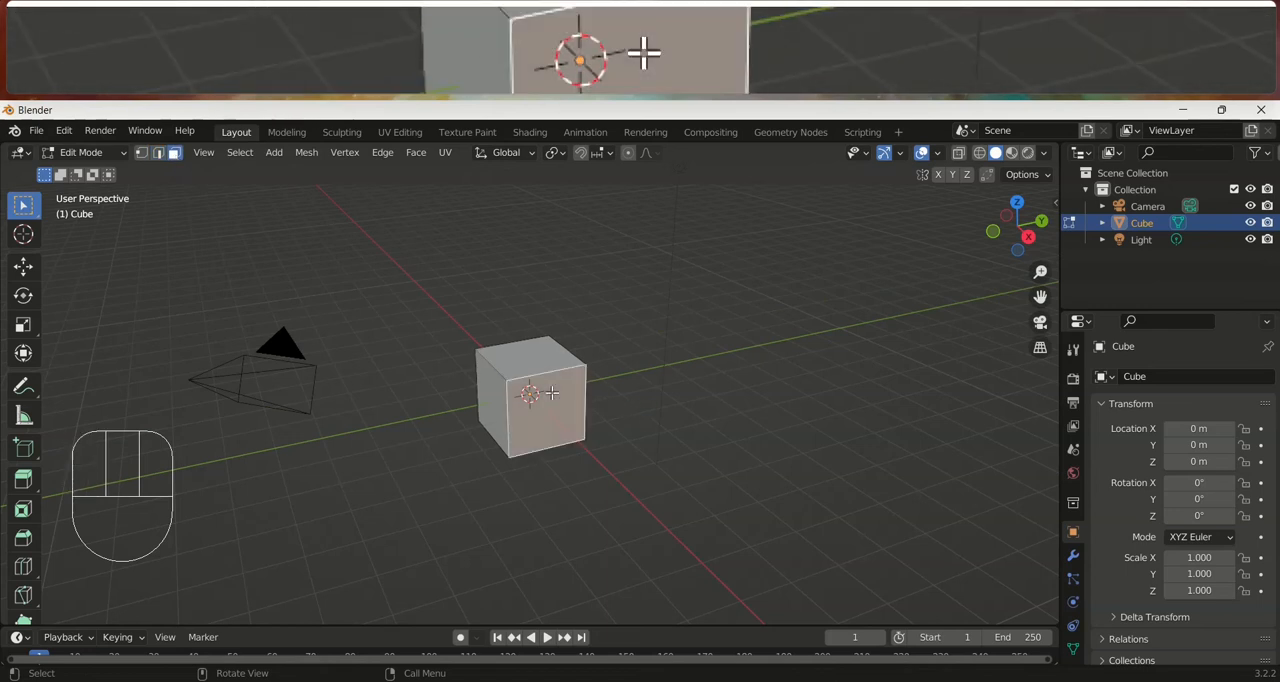
key("g")
key("x")
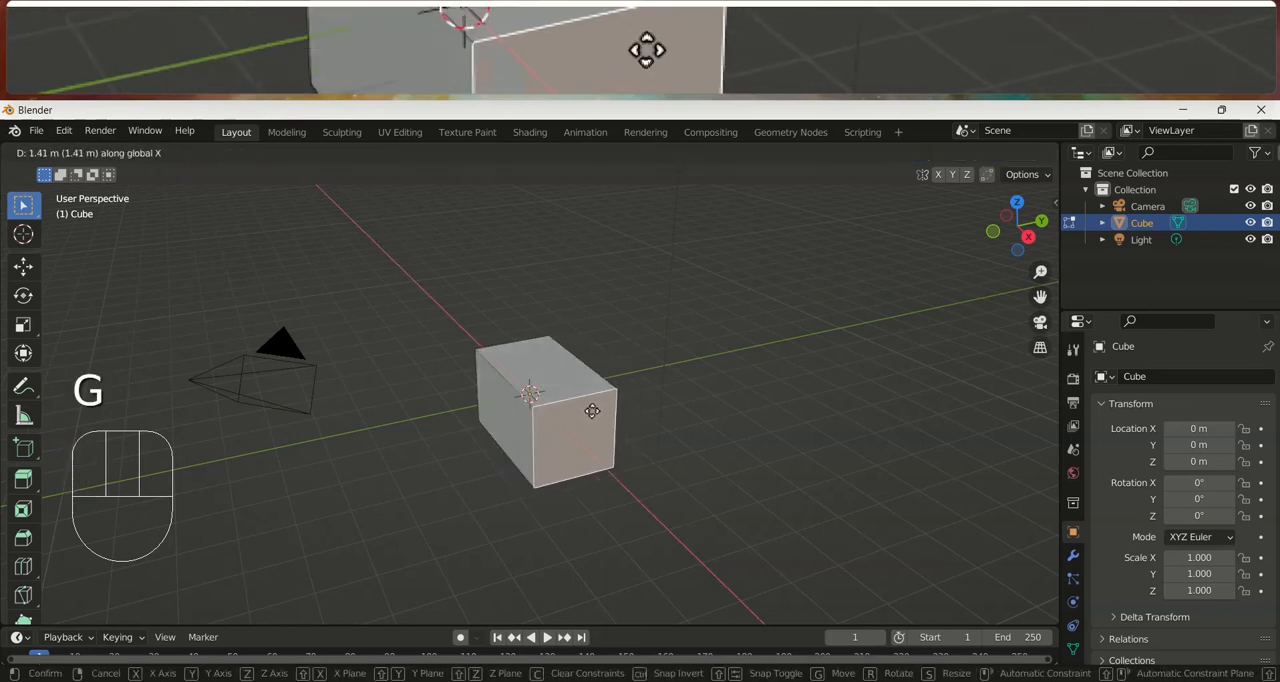
key("y")
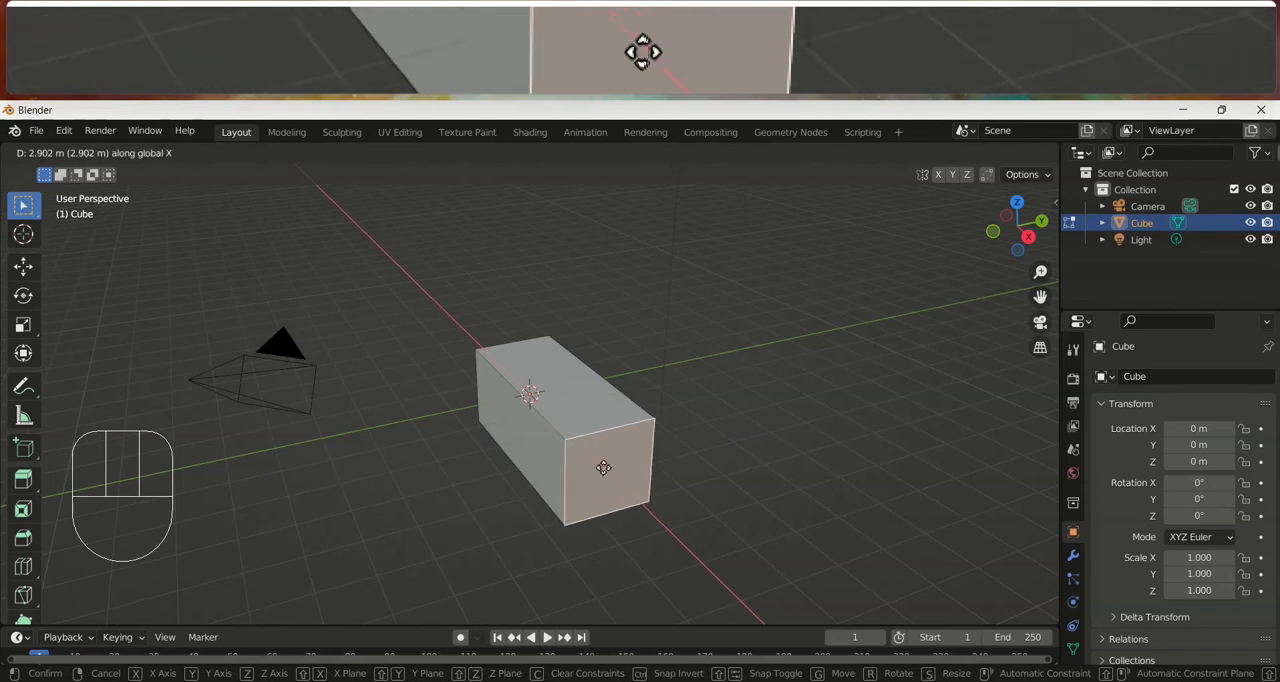
key("z")
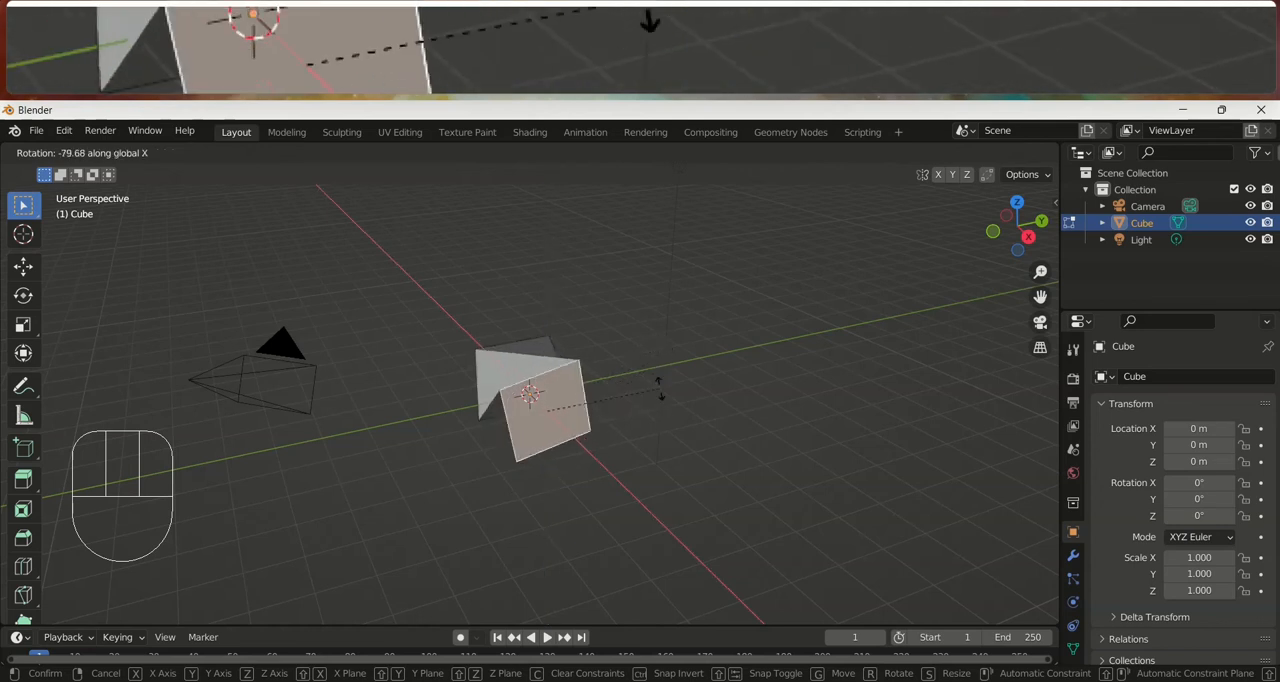
right_click(538, 360)
Try scaling the selected +X face uniformly and along X, Y and Z, and cancel the scaling
key("s")
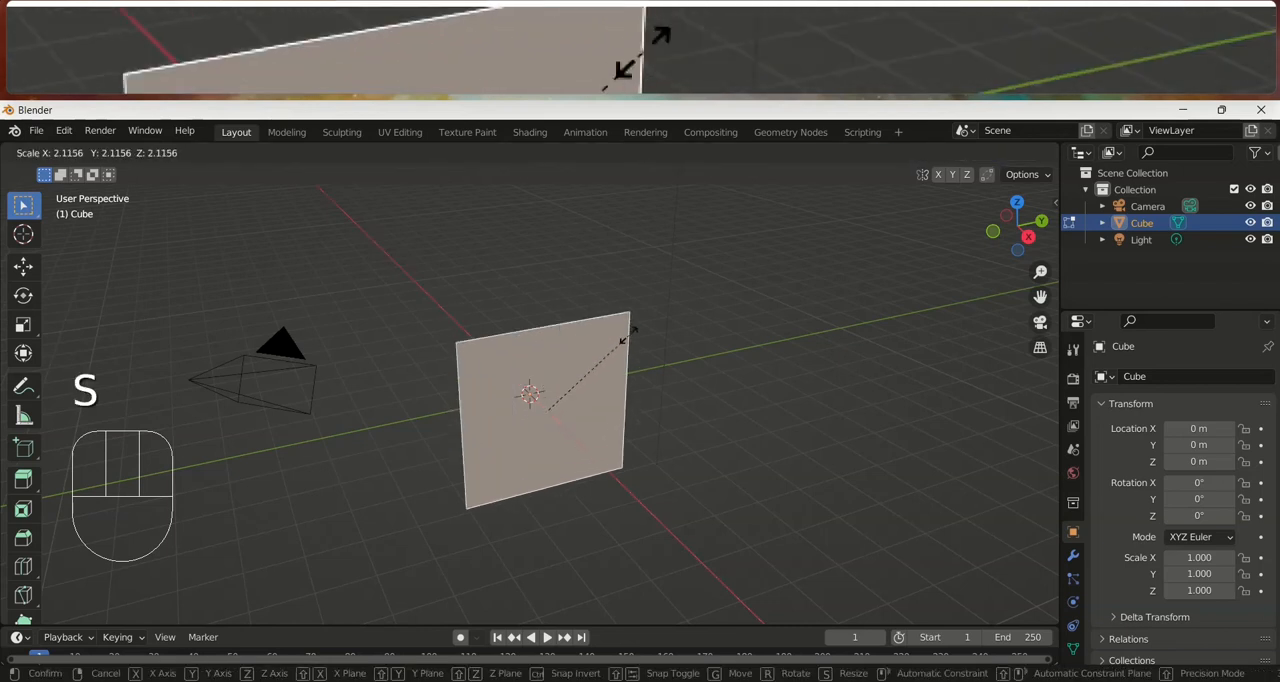
key("x")
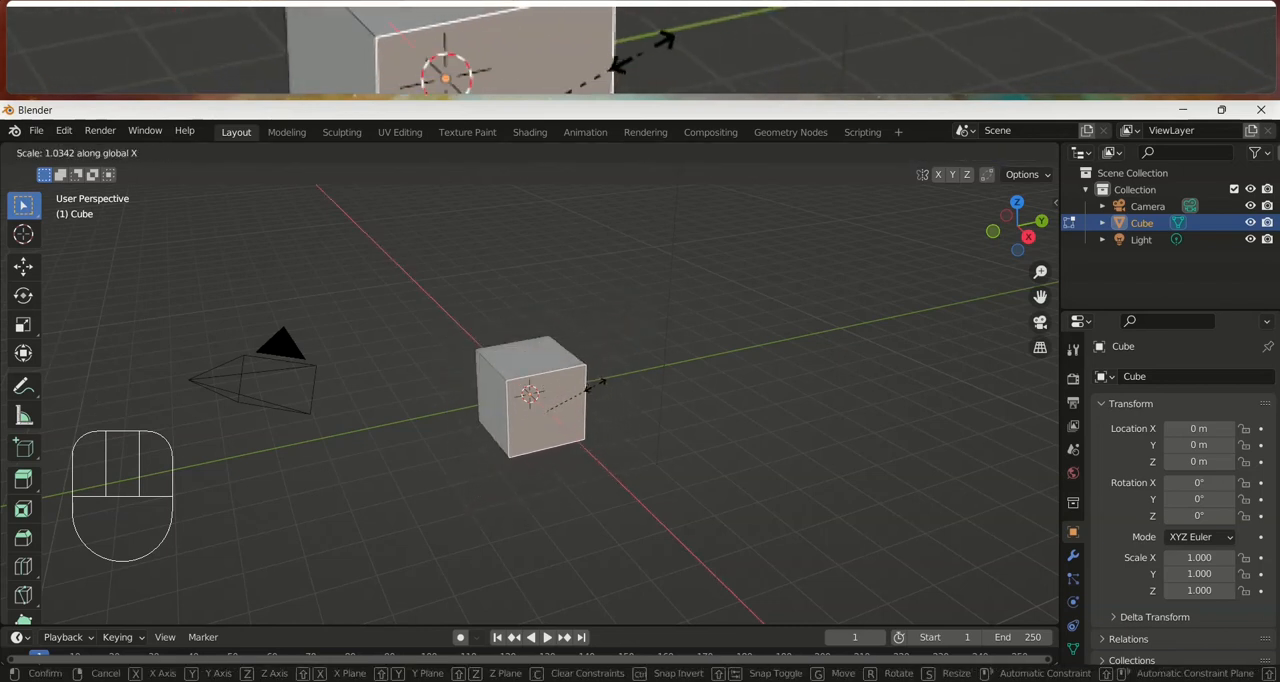
key("y")
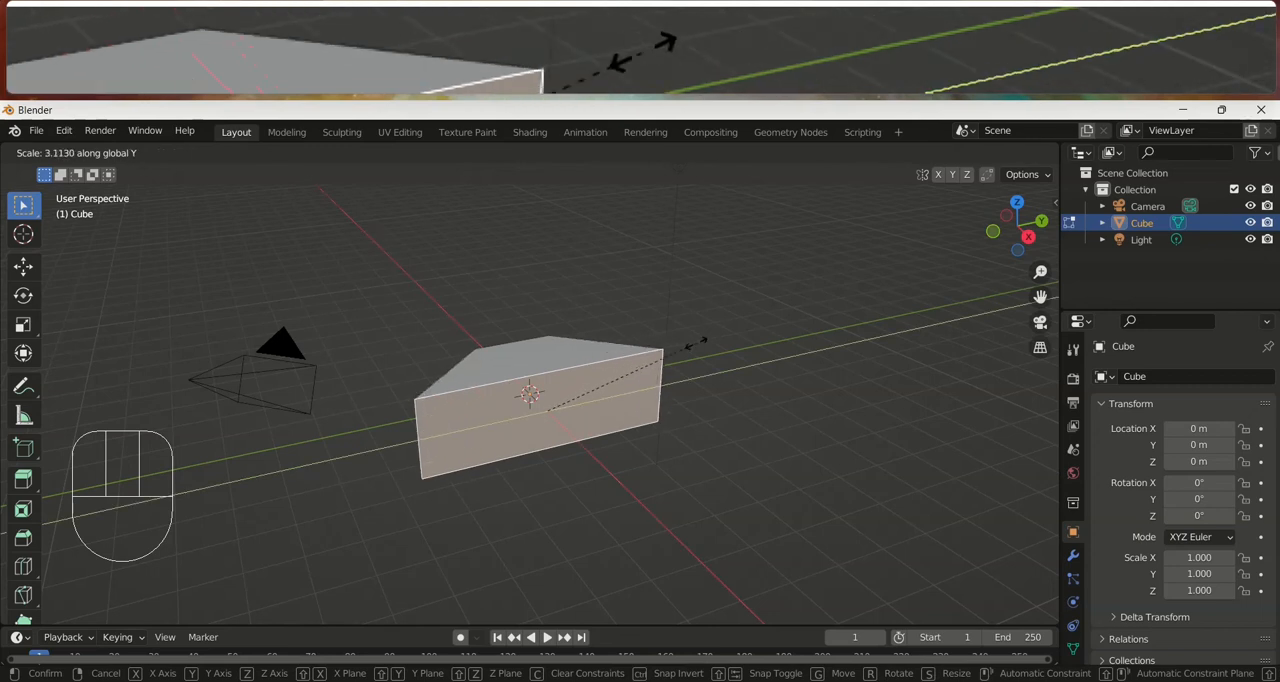
key("z")
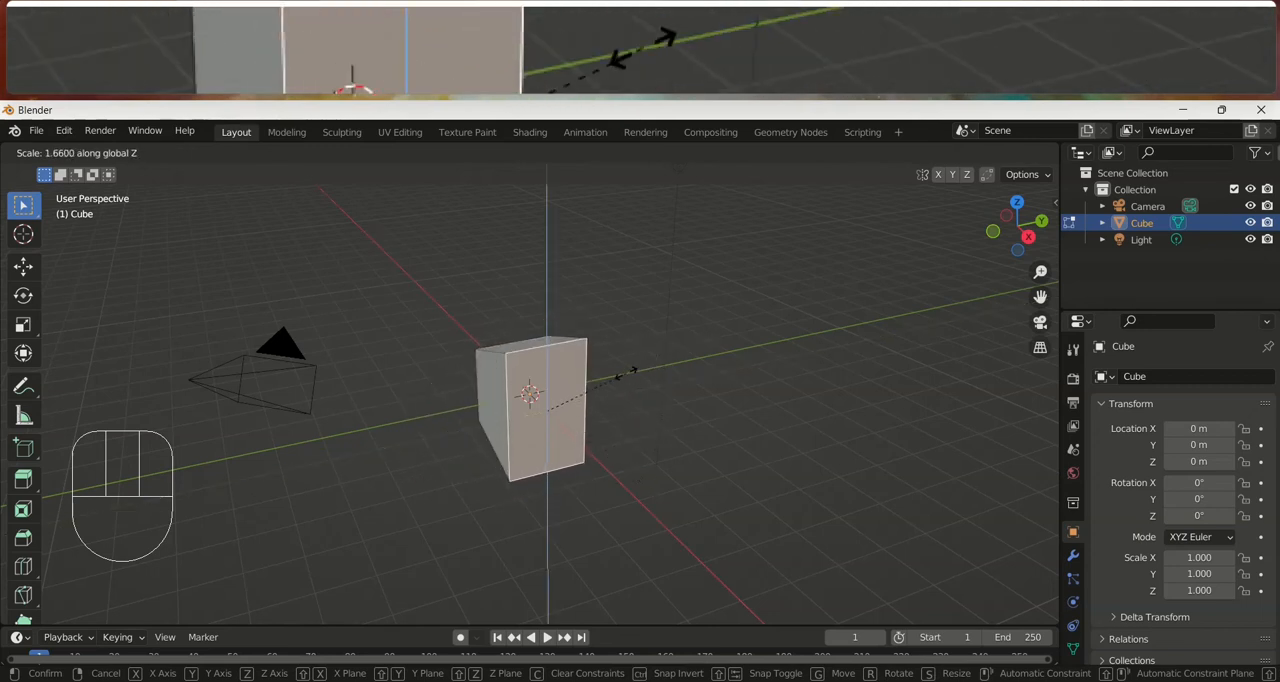
right_click(626, 340)
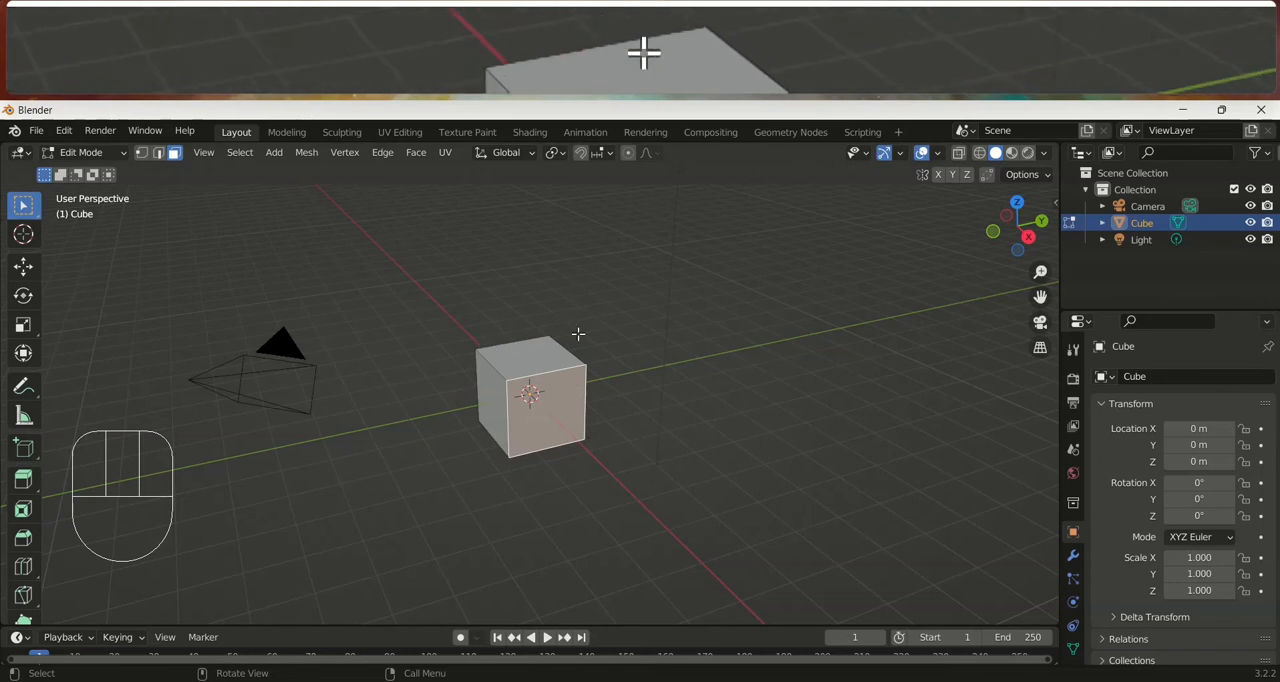
Extrude the cube's +X face outward along its normal by about 1.53 m
middle_click_drag(330, 280, 497, 337)
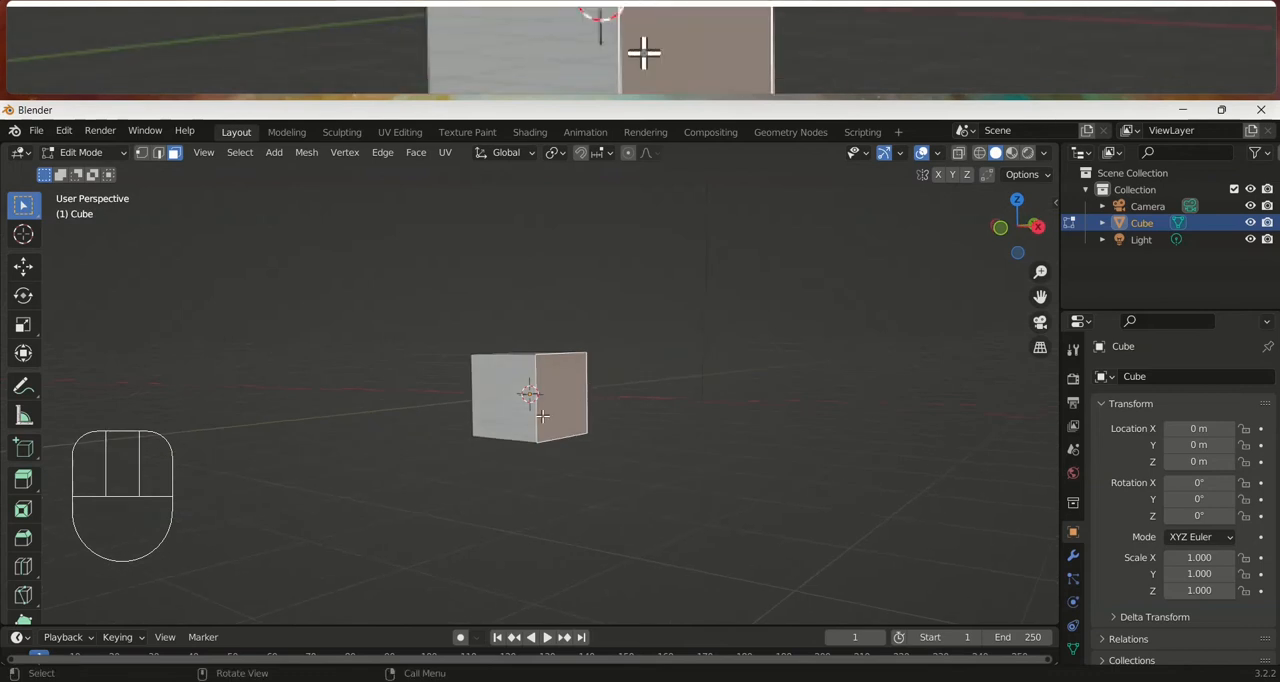
key("KP_1")
key("KP_3")
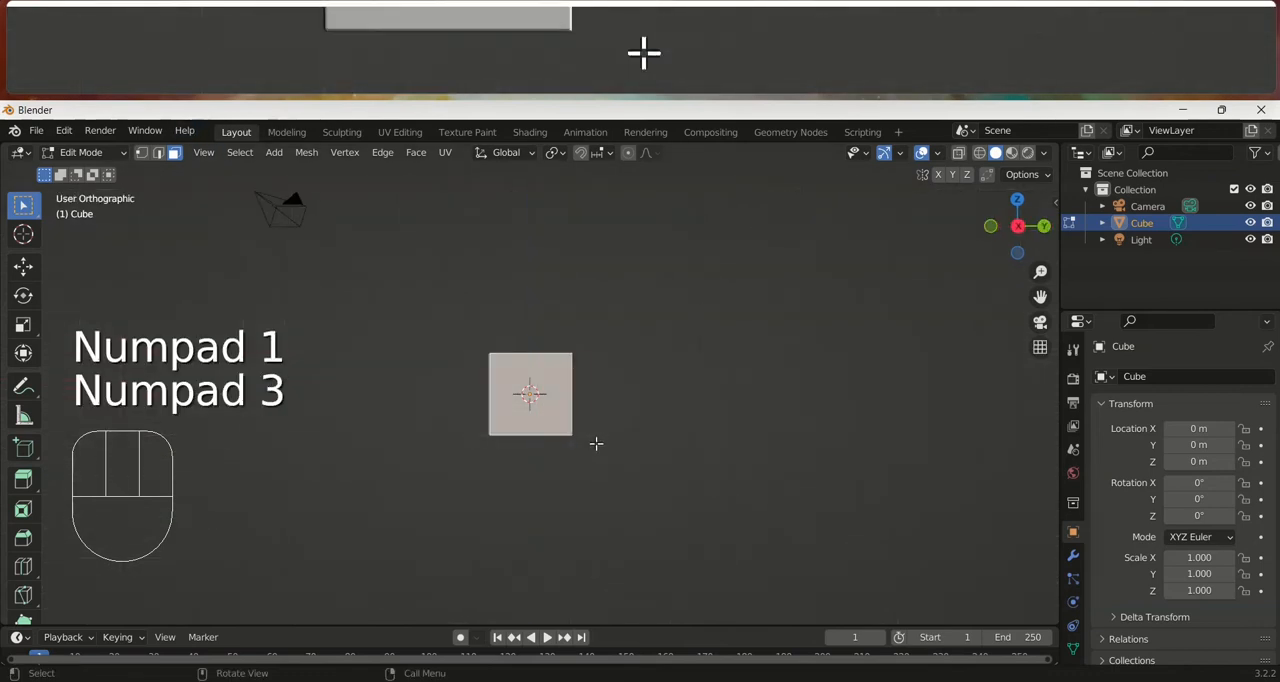
key("KP_1")
middle_click_drag(654, 377, 634, 436)
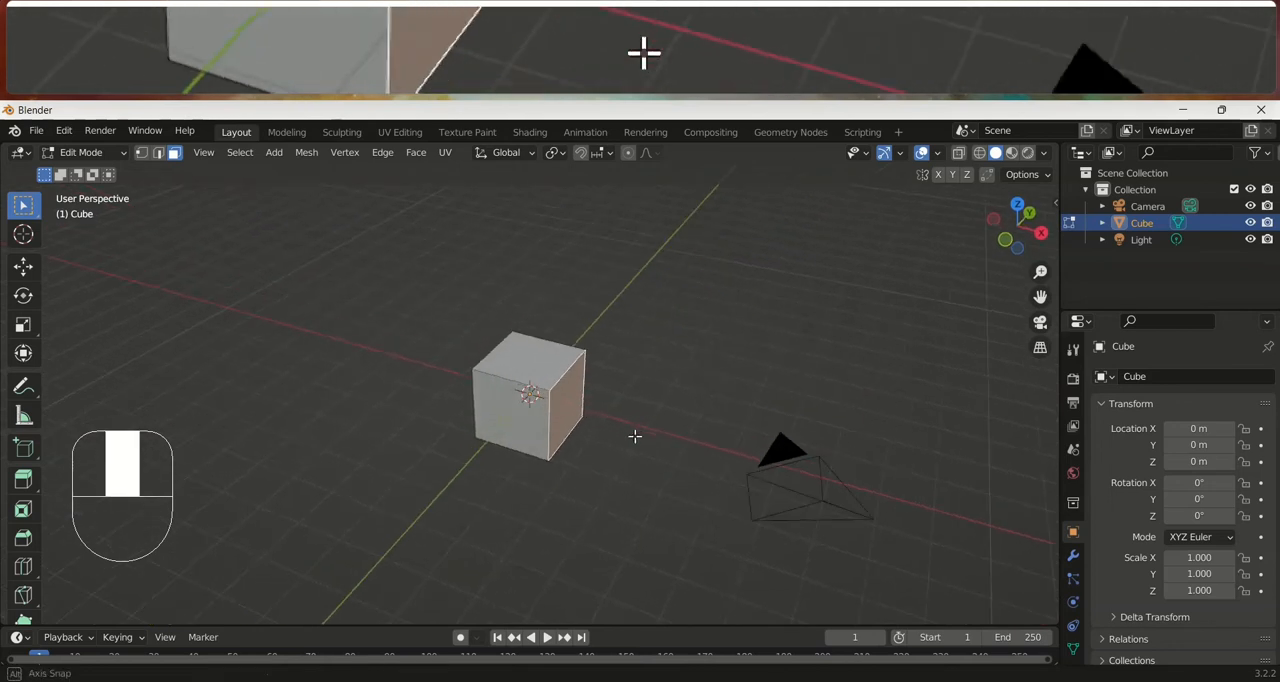
key("e")
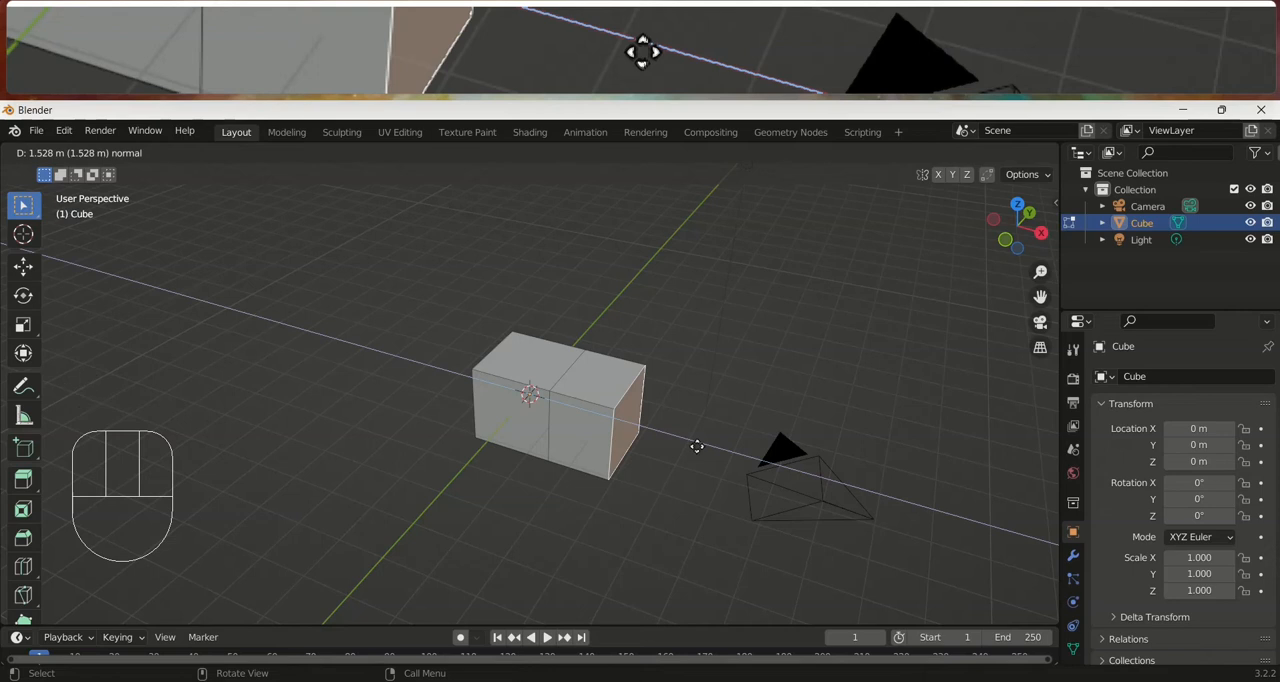
left_click(697, 446)
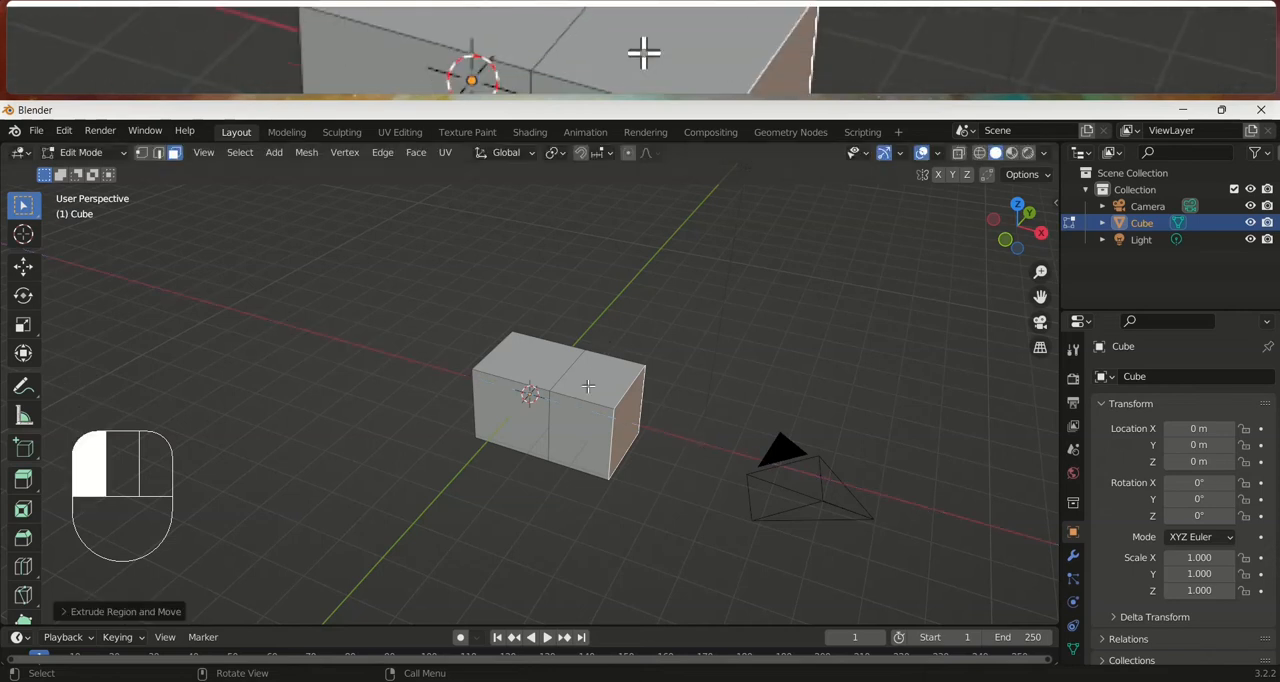
Extrude the upper face of the new segment upward to form a raised block
mouse_move(623, 442)
middle_mouse_down("alt")
mouse_move(670, 368)
mouse_move(629, 423)
middle_mouse_up("alt")
key("e")
left_click(634, 340)
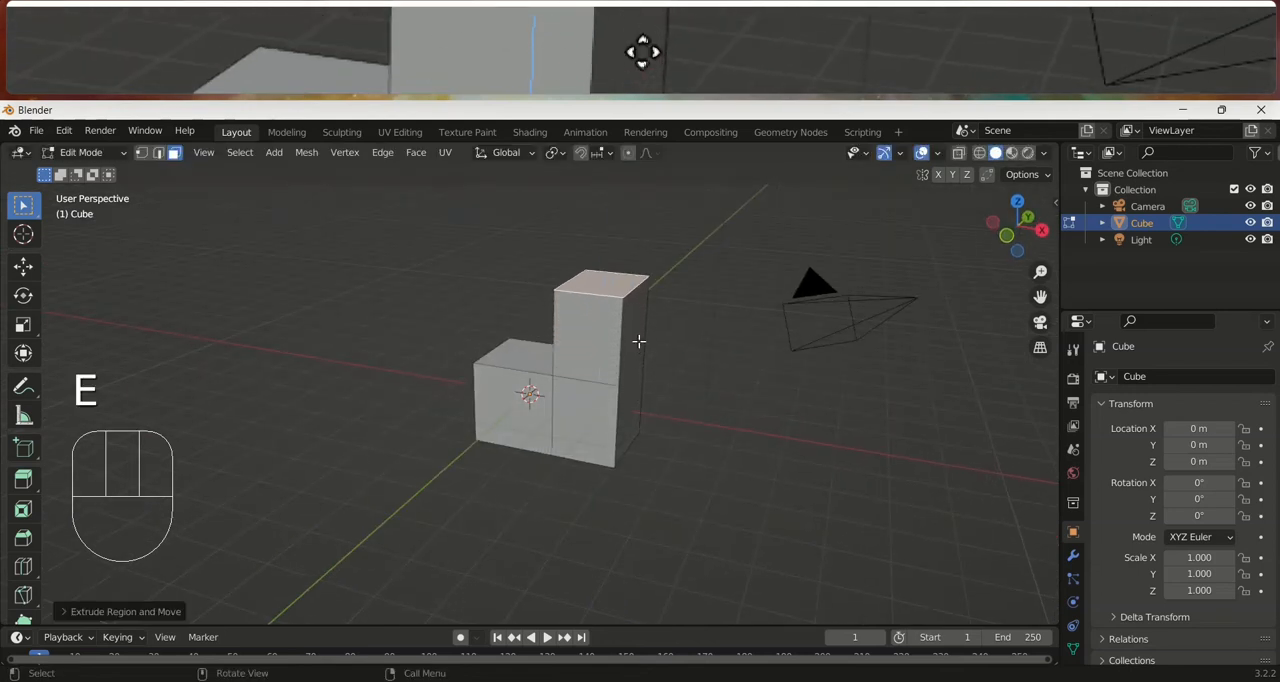
Extrude the raised block's +X face outward, and extrude the resulting end face once more by a shorter distance
key("e")
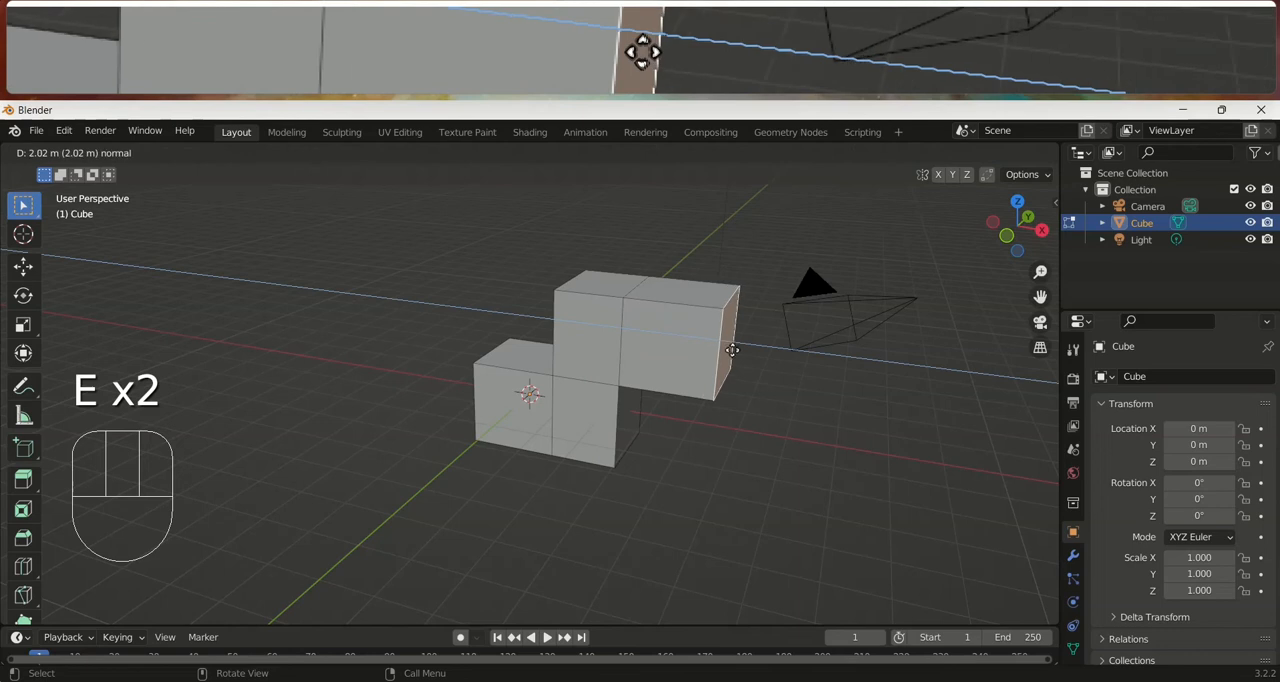
left_click(765, 405)
middle_click_drag(769, 411, 723, 334, "alt")
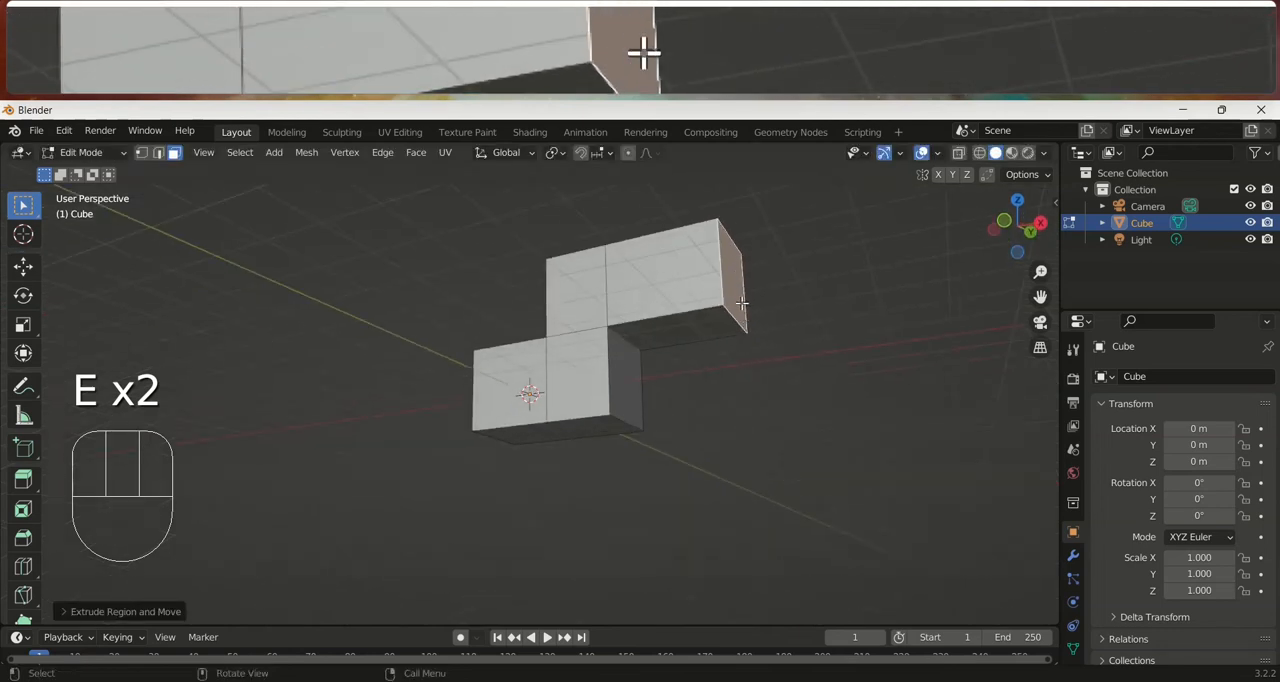
key("e")
left_click(790, 309)
In the front orthographic view, rotate the end face of the arm so that it points diagonally downward
key("KP_1")
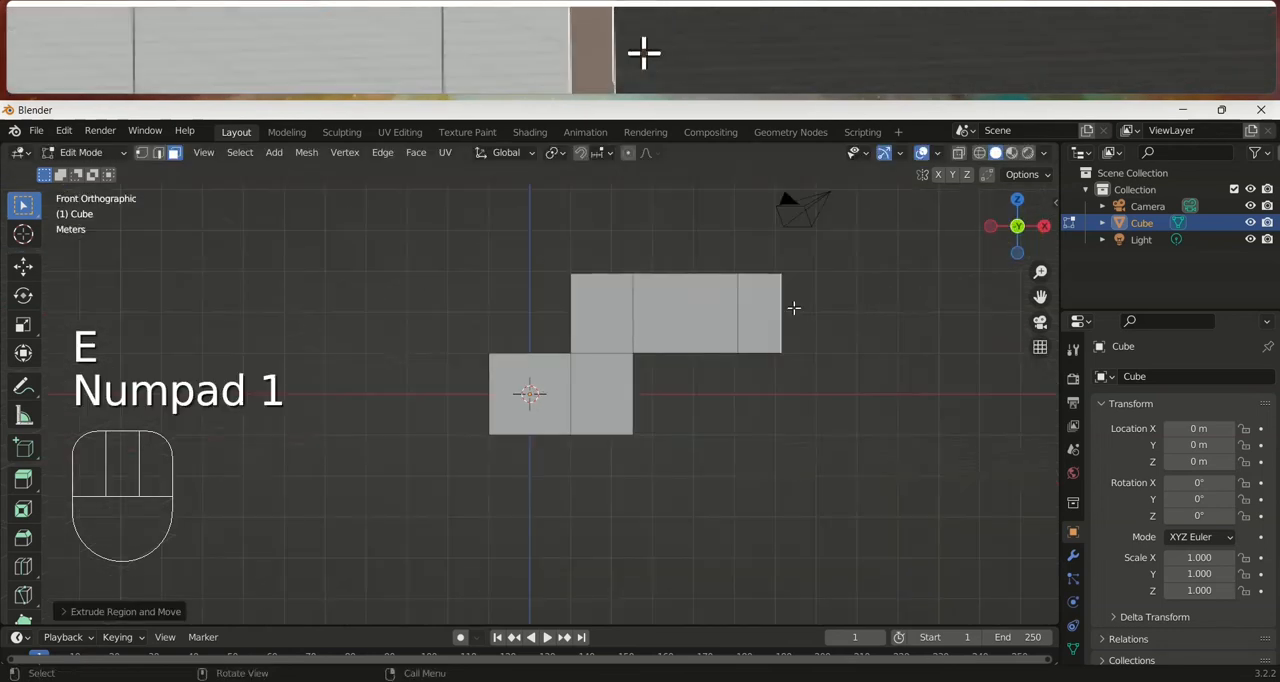
key("r")
left_click(819, 400)
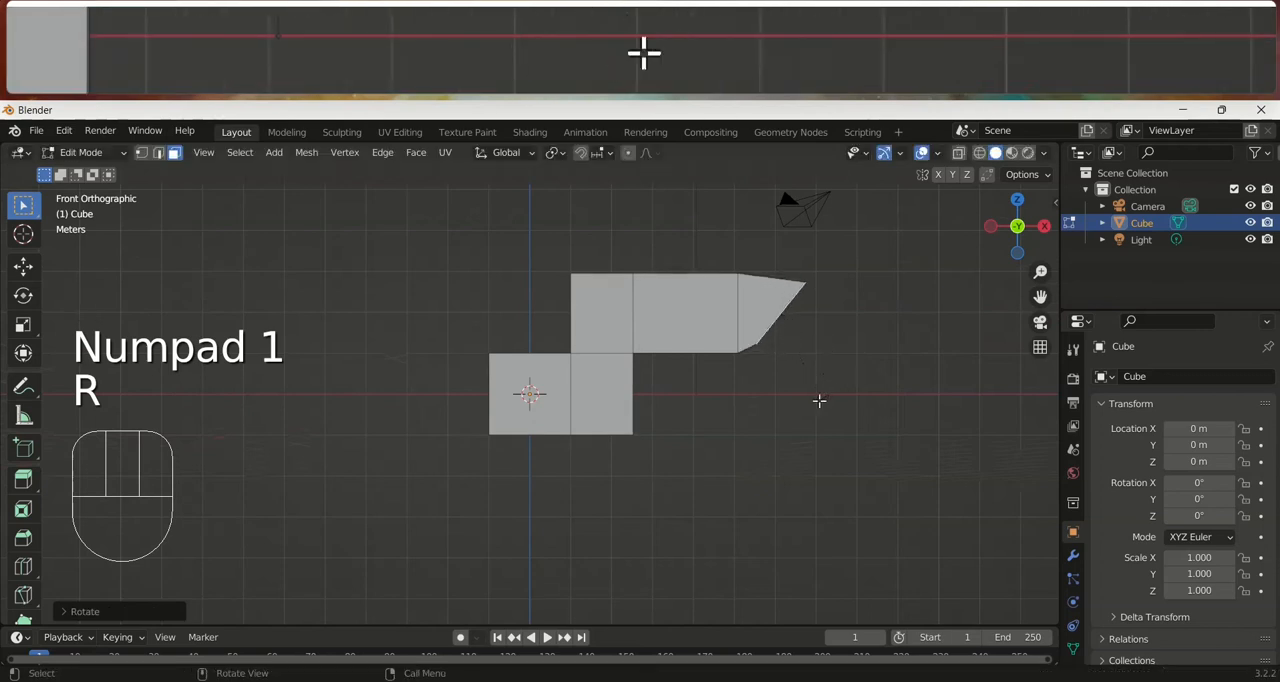
Extrude the tilted end face diagonally downward and rotate its new end face clockwise to point more steeply down
key("e")
left_click(909, 480)
key("r")
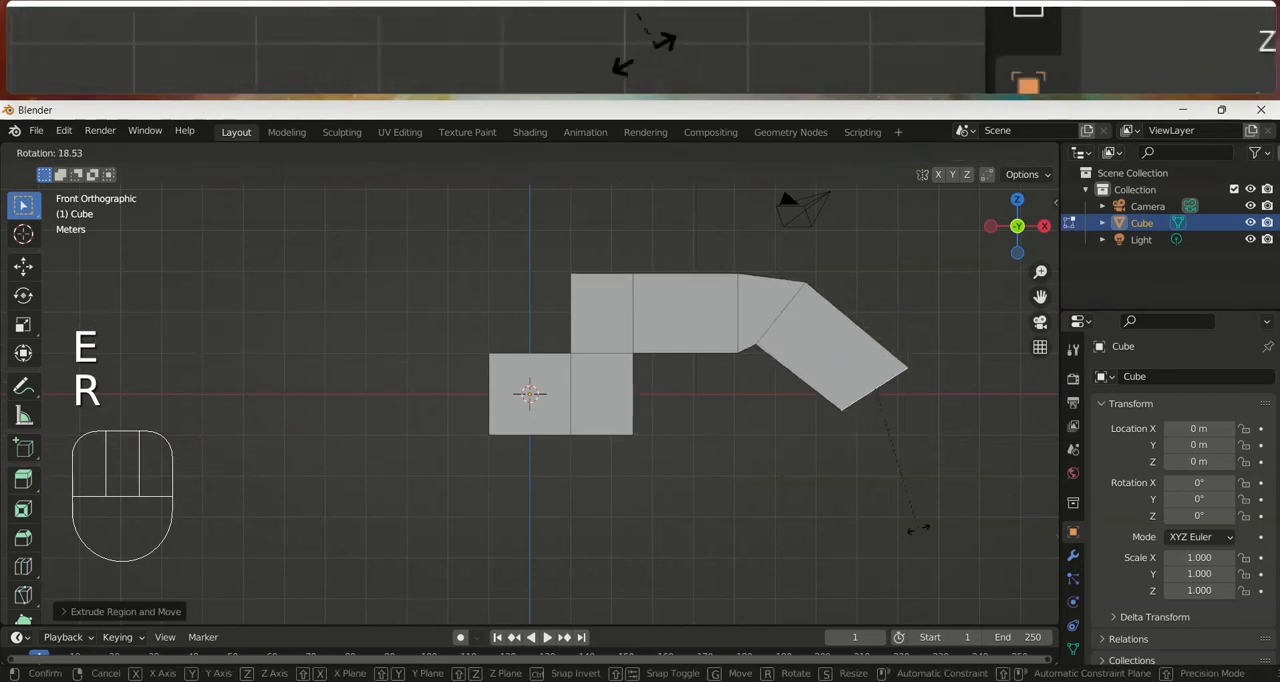
left_click(788, 526)
key("r")
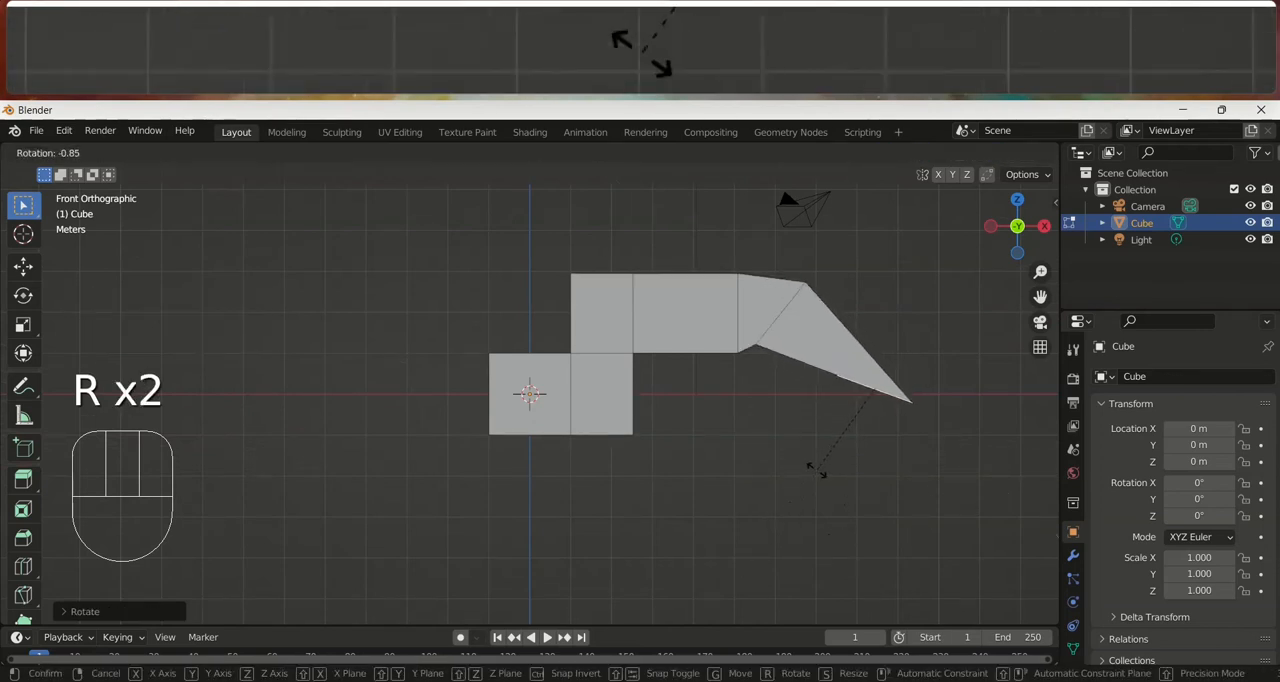
left_click(836, 448)
Extrude the arm's end face downward to add another segment and scale that segment's end face
key("e")
left_click(792, 531)
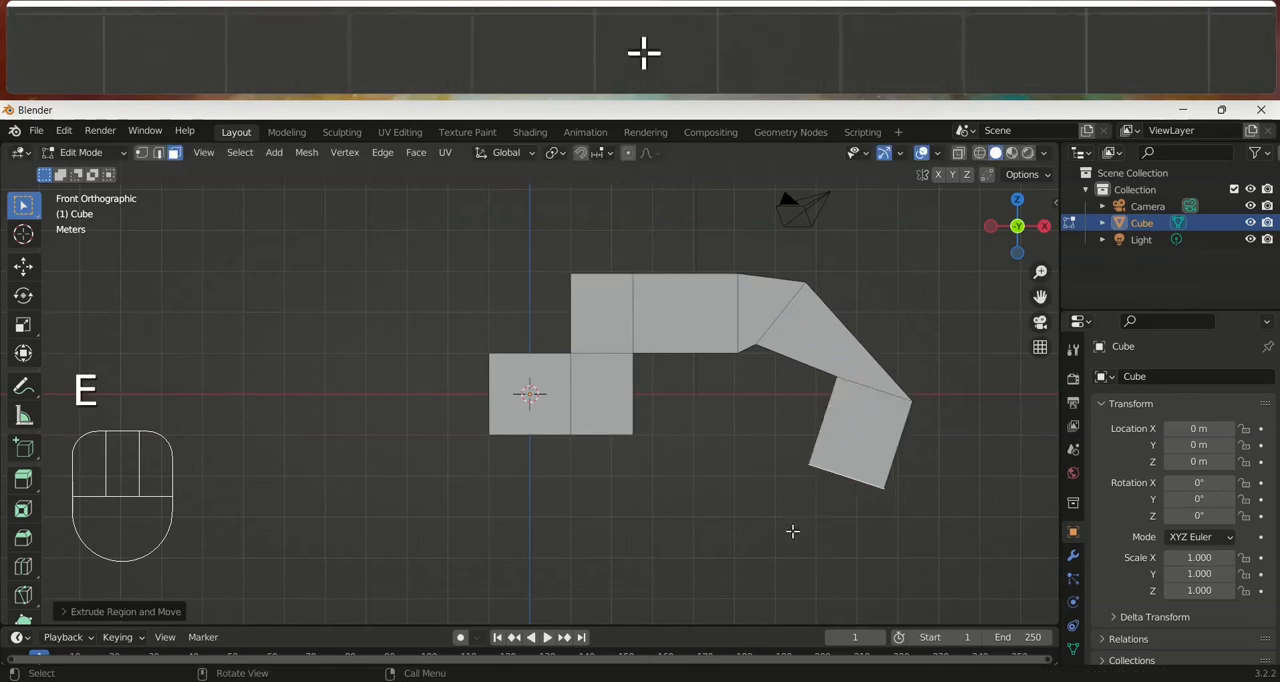
key("s")
left_click(860, 534)
In edge selection mode, extrude a side edge of the arm's bend outward by about 1.53 m, mostly along negative Y
middle_click_drag(860, 534, 580, 486)
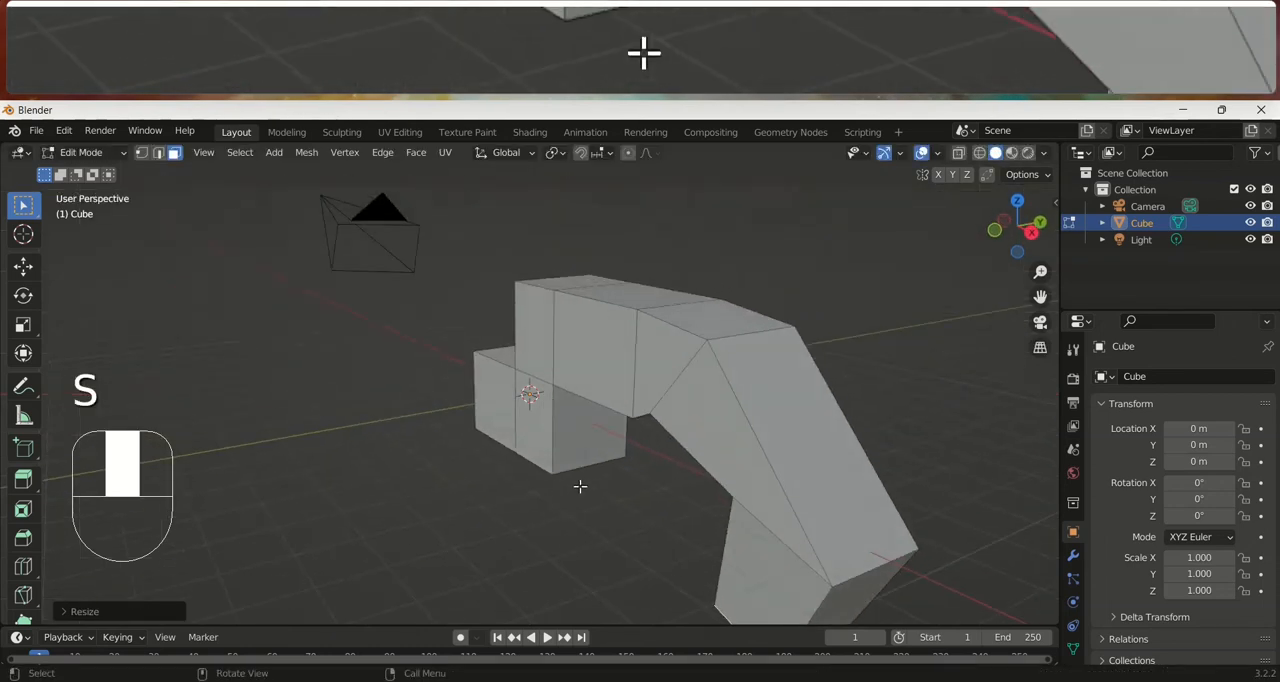
left_click(159, 154)
middle_click_drag(748, 374, 621, 455)
key("e")
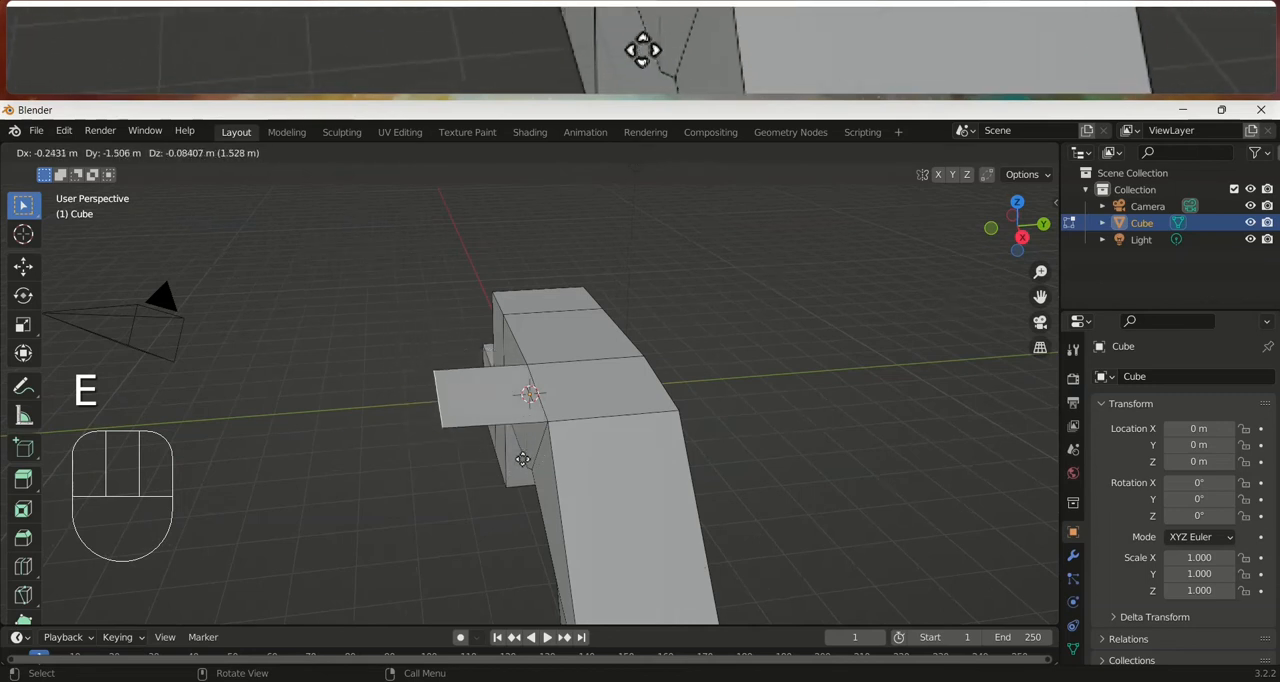
left_click(522, 459)
Extrude the strip's free edge twice more, first diagonally up and outward, then up and back toward the arm
key("e")
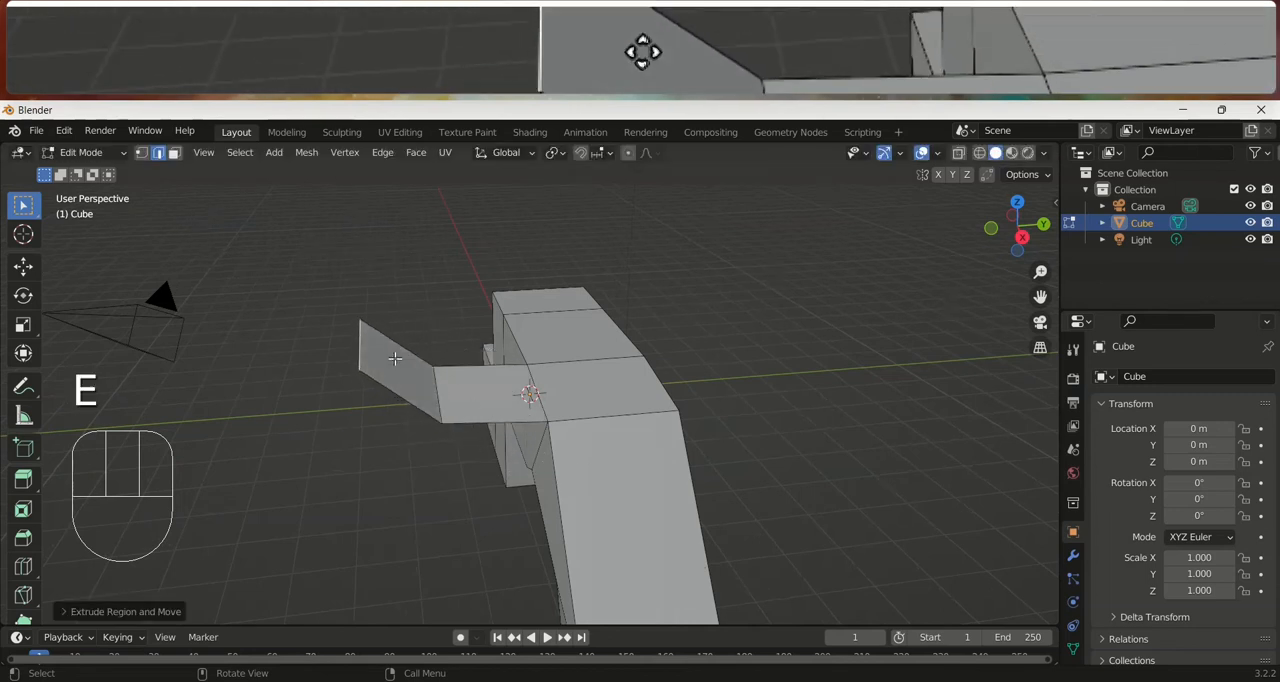
left_click(400, 372)
key("e")
left_click(447, 331)
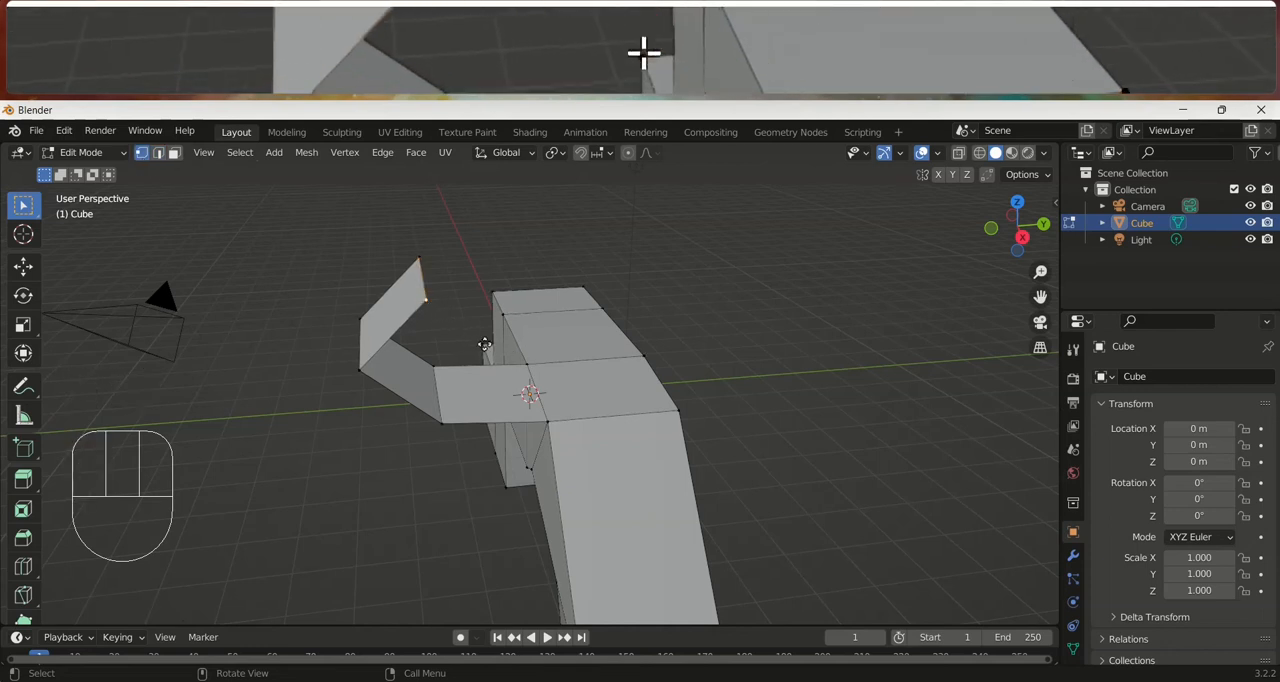
Extrude the selected corner vertex of the strip's free end eight times into a curved chain of edges arching up and back over the strip
key("e")
left_click(565, 335)
key("e")
left_click(614, 286)
key("e")
left_click(603, 251)
key("e")
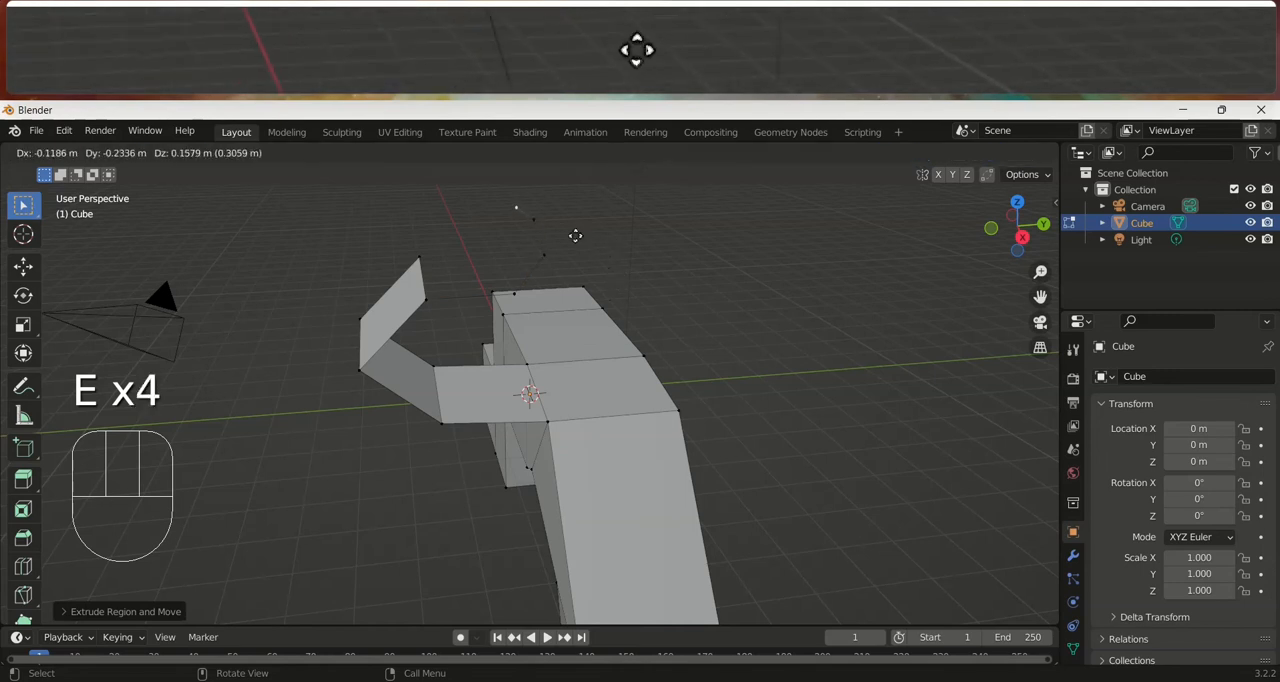
left_click(516, 224)
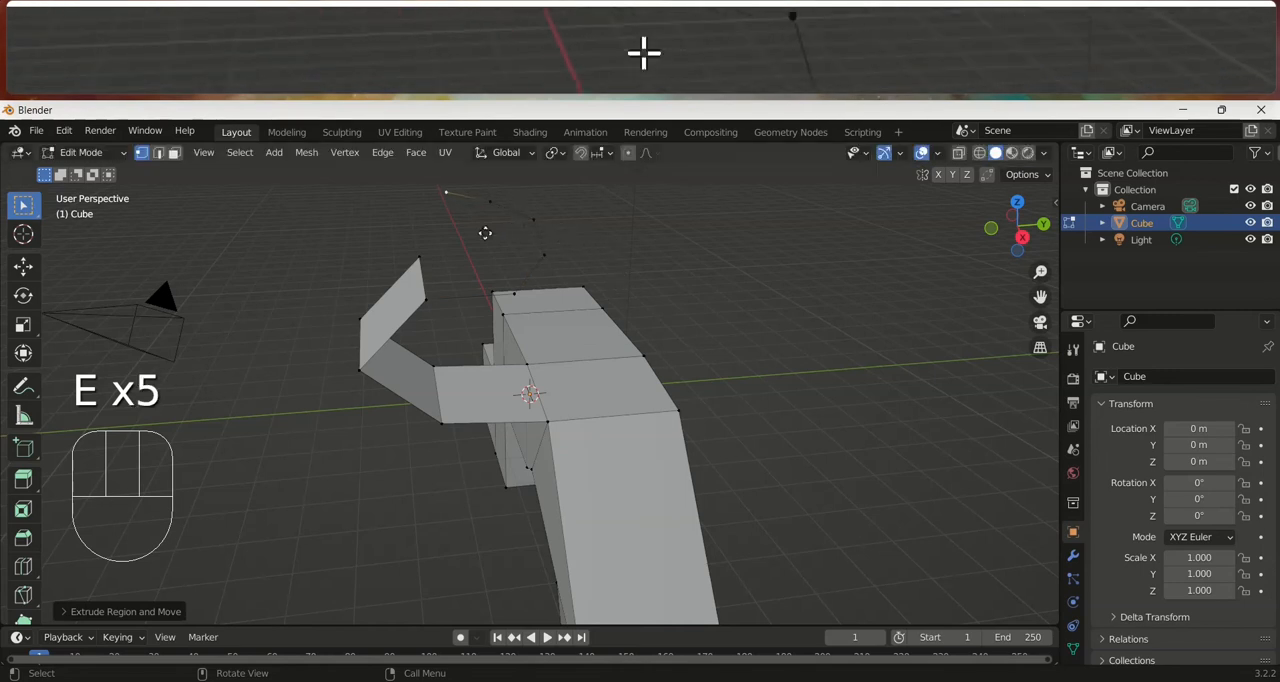
key("e")
left_click(378, 272)
key("e")
left_click(354, 305)
key("e")
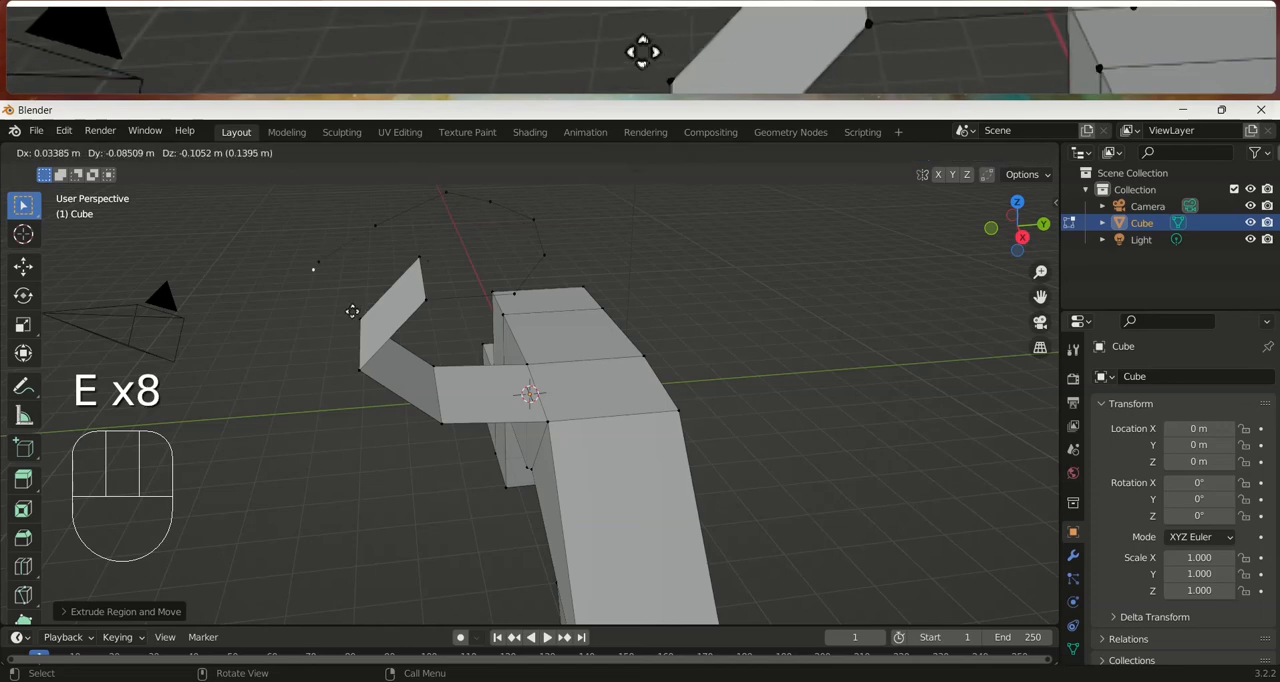
left_click(352, 311)
Add three vertical loop cuts across the low block at the model's origin
middle_click_drag(360, 320, 750, 377)
scroll(608, 422, "up", 4)
middle_click_drag(594, 423, 676, 429)
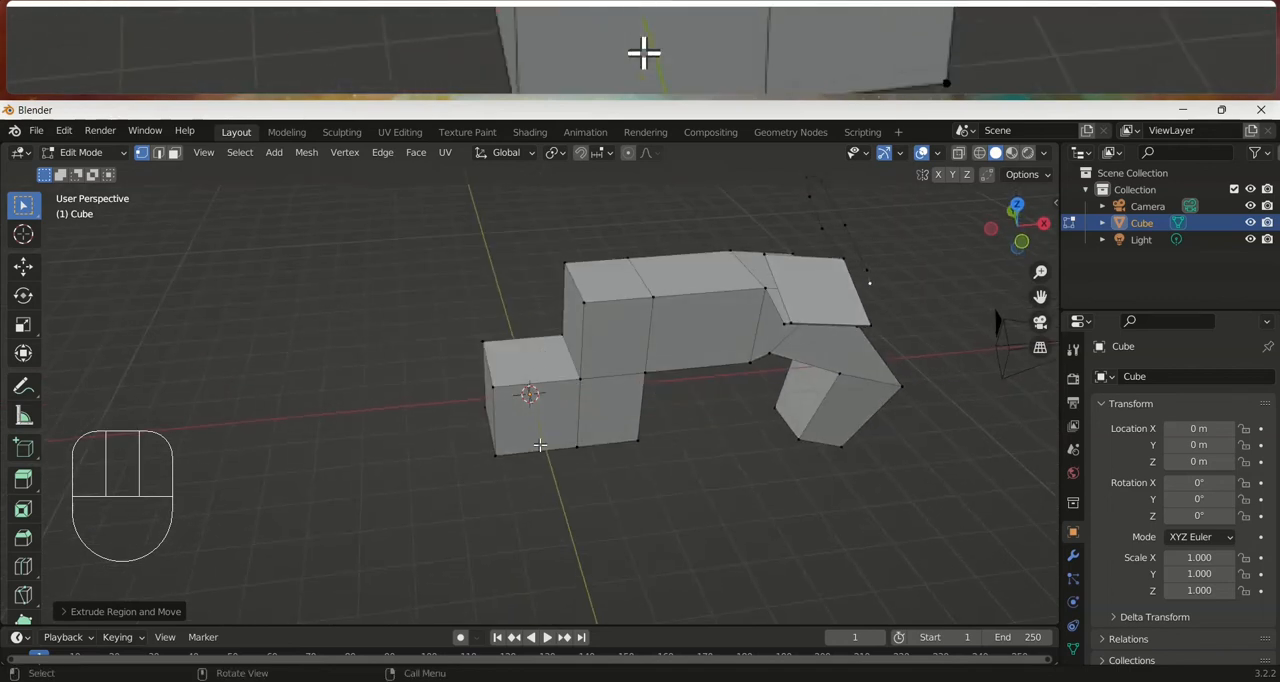
key("ctrl+r")
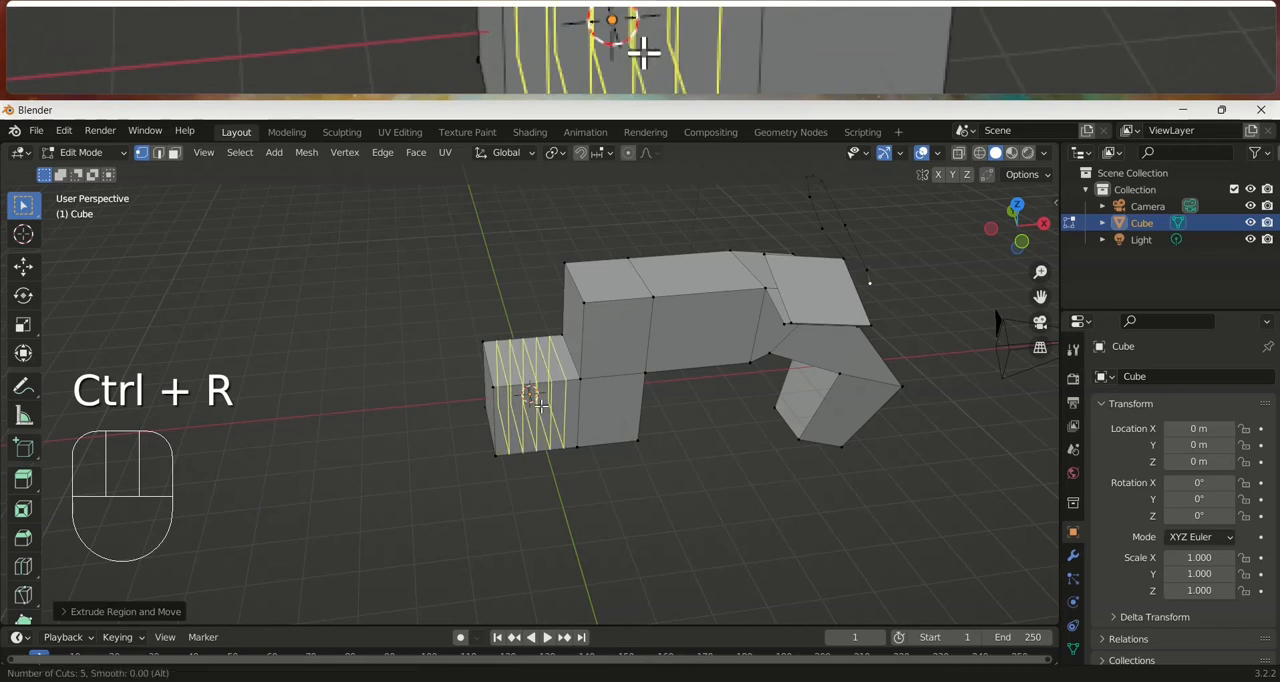
scroll(540, 404, "up", 3)
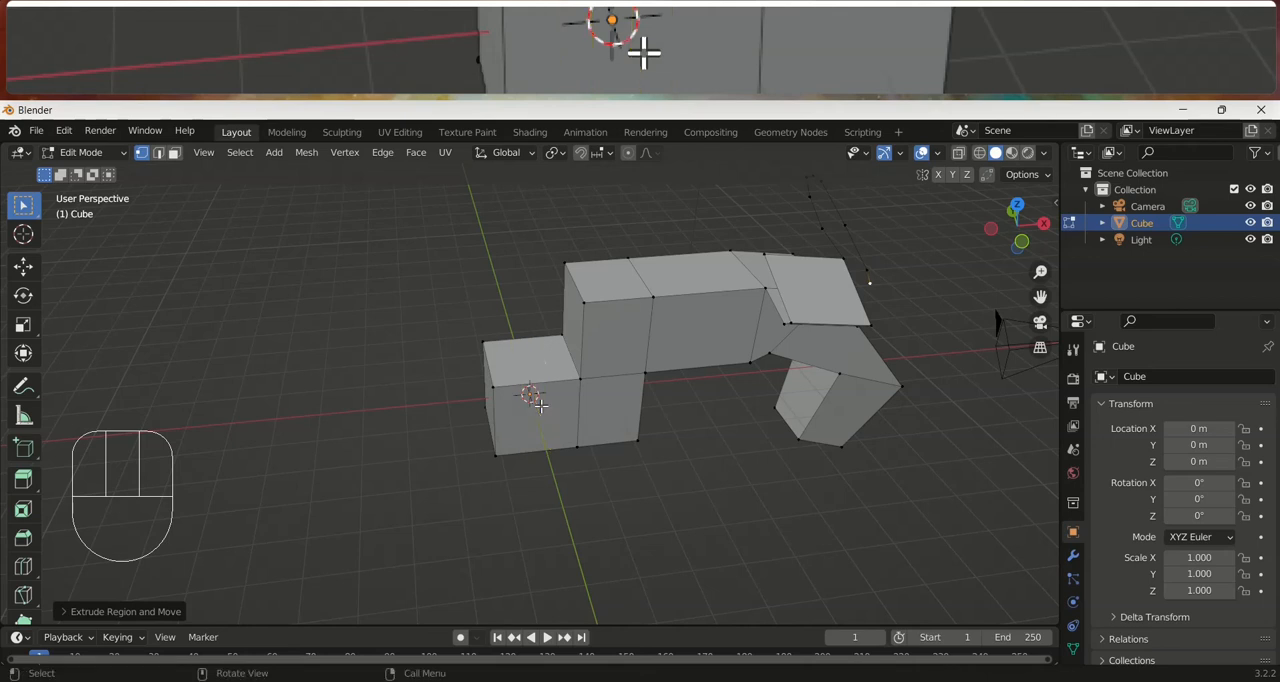
key("ctrl+r")
left_click(535, 398)
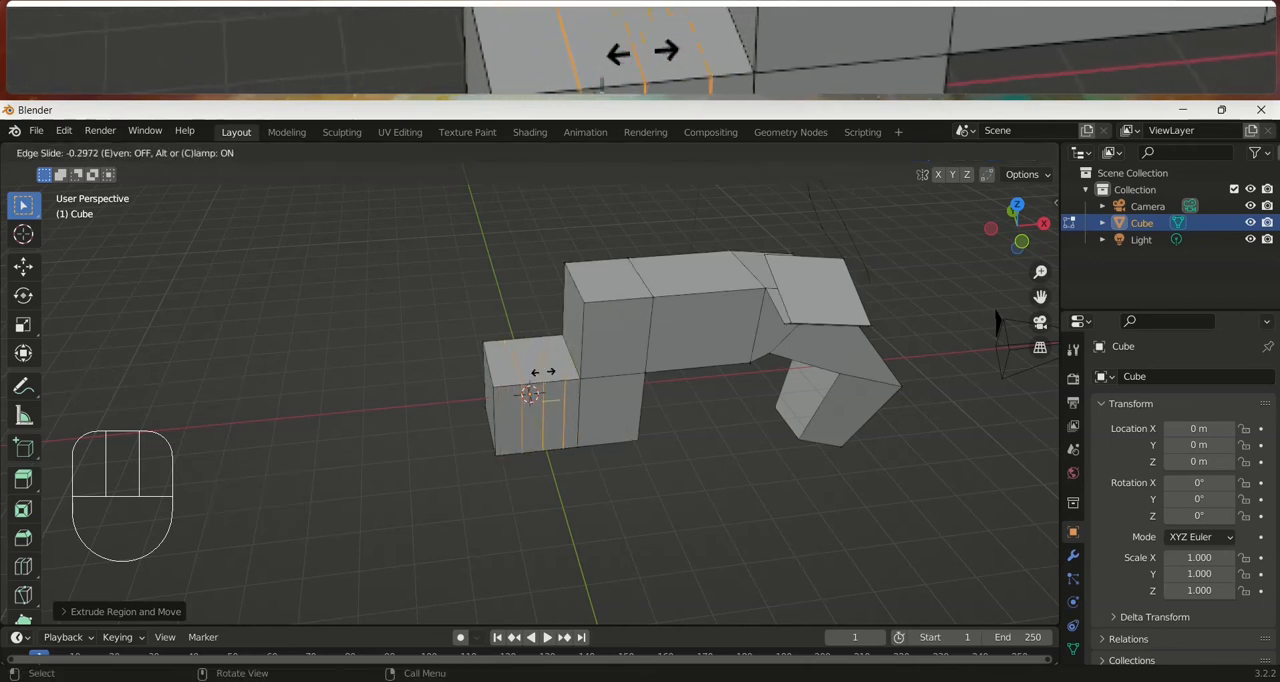
left_click(530, 373)
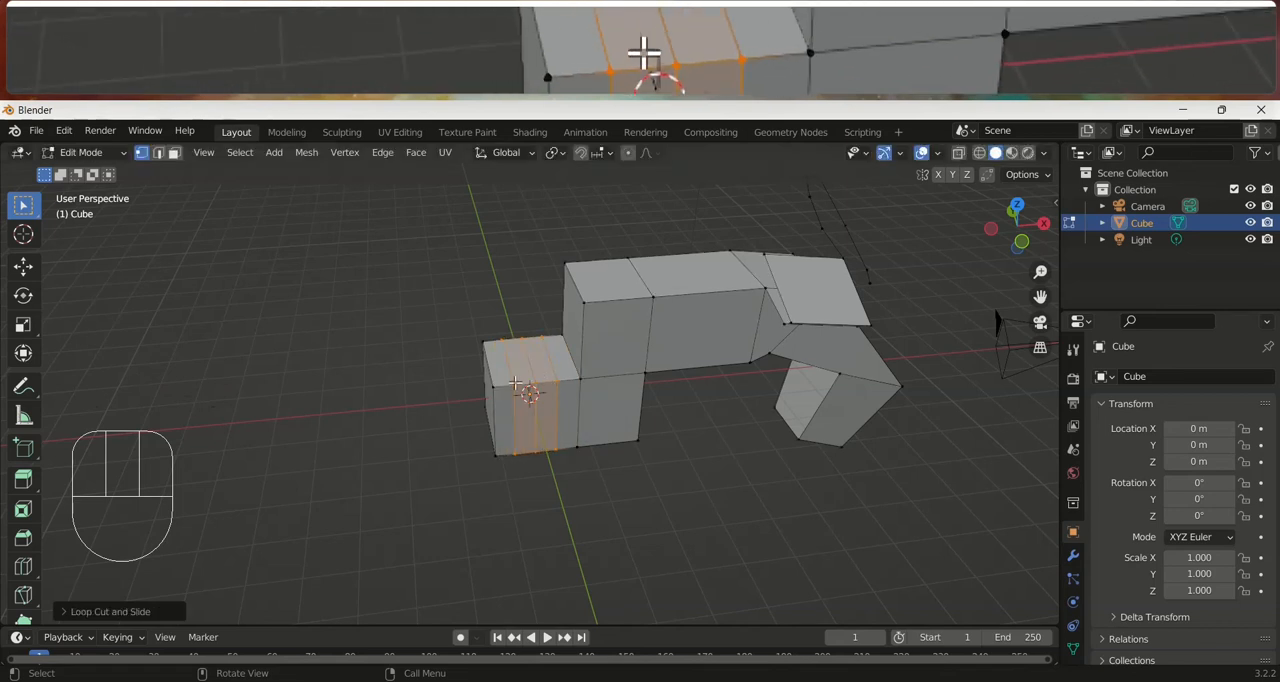
Add five loop cuts running lengthwise along the low block and the whole arm
key("ctrl+r")
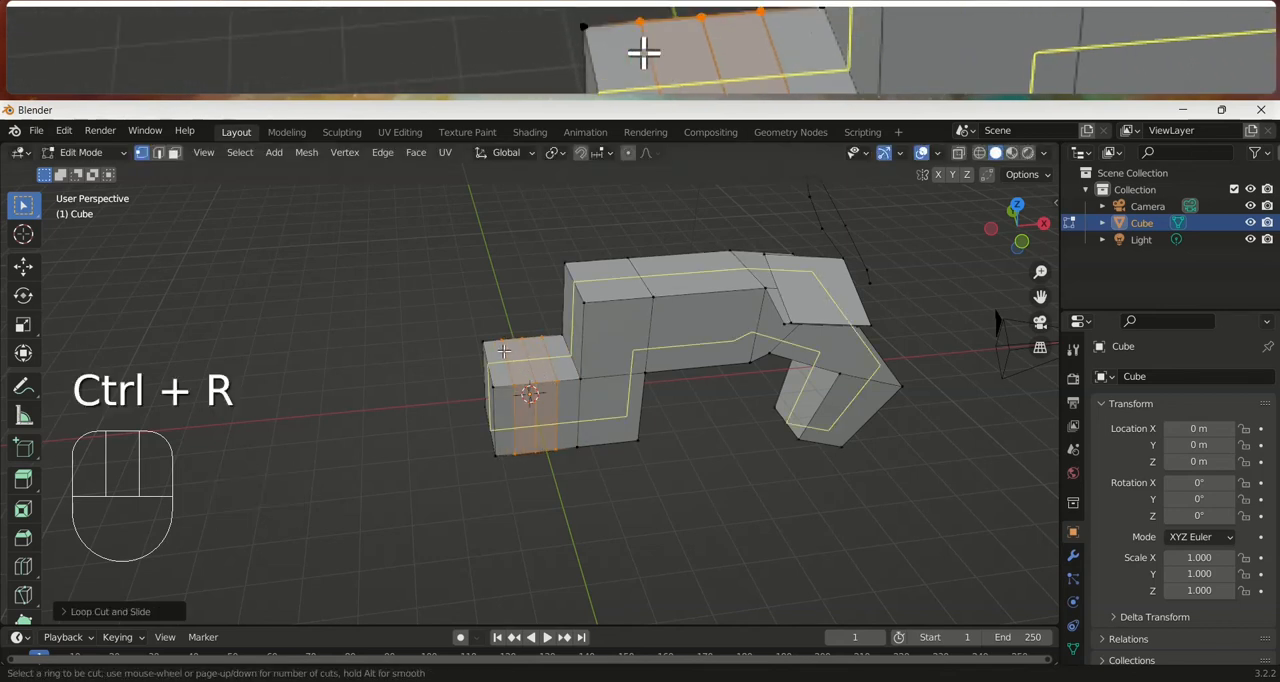
scroll(504, 351, "up", 4)
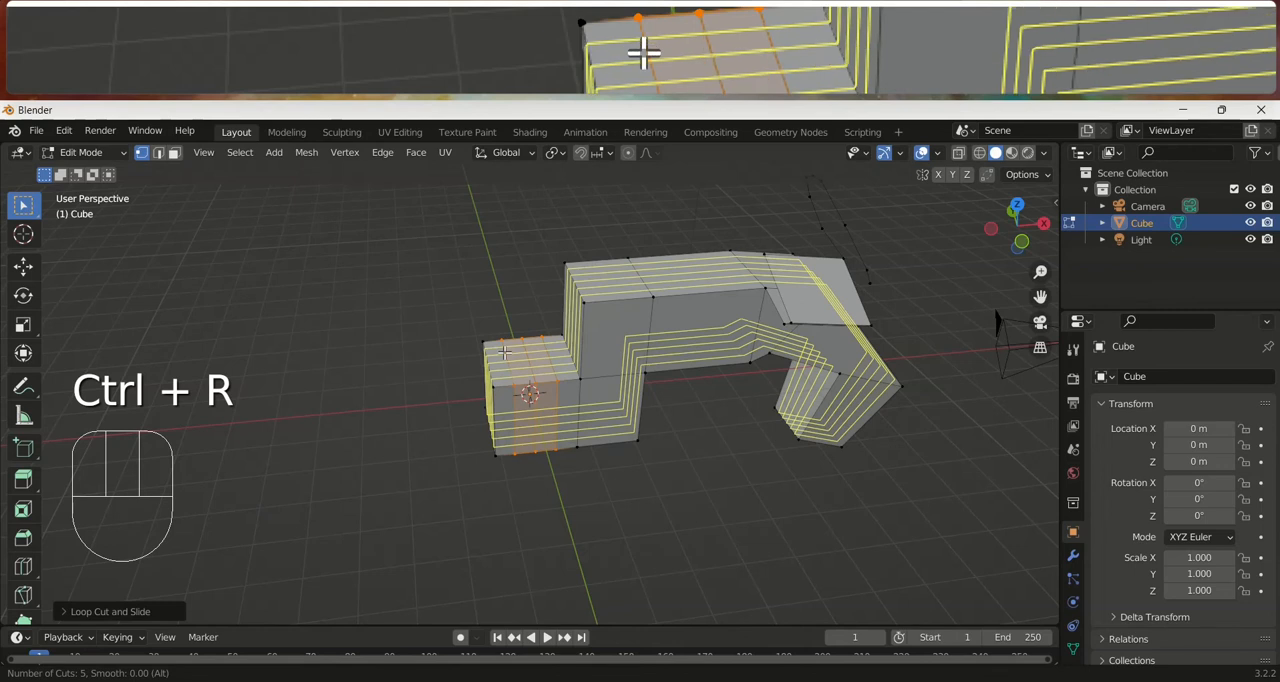
left_click(504, 351)
left_click(503, 350)
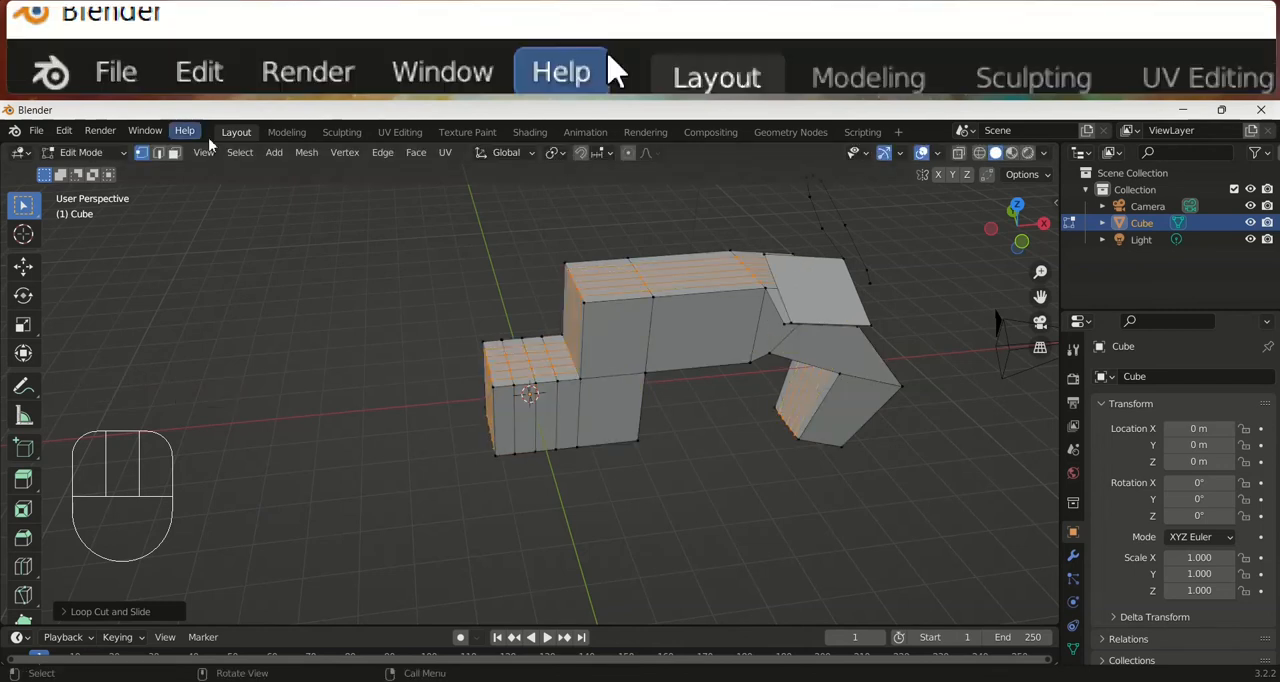
In face selection mode, extrude four separate faces of the low block's top upward into pillars, adding a second segment of about 0.93 m
left_click(515, 350)
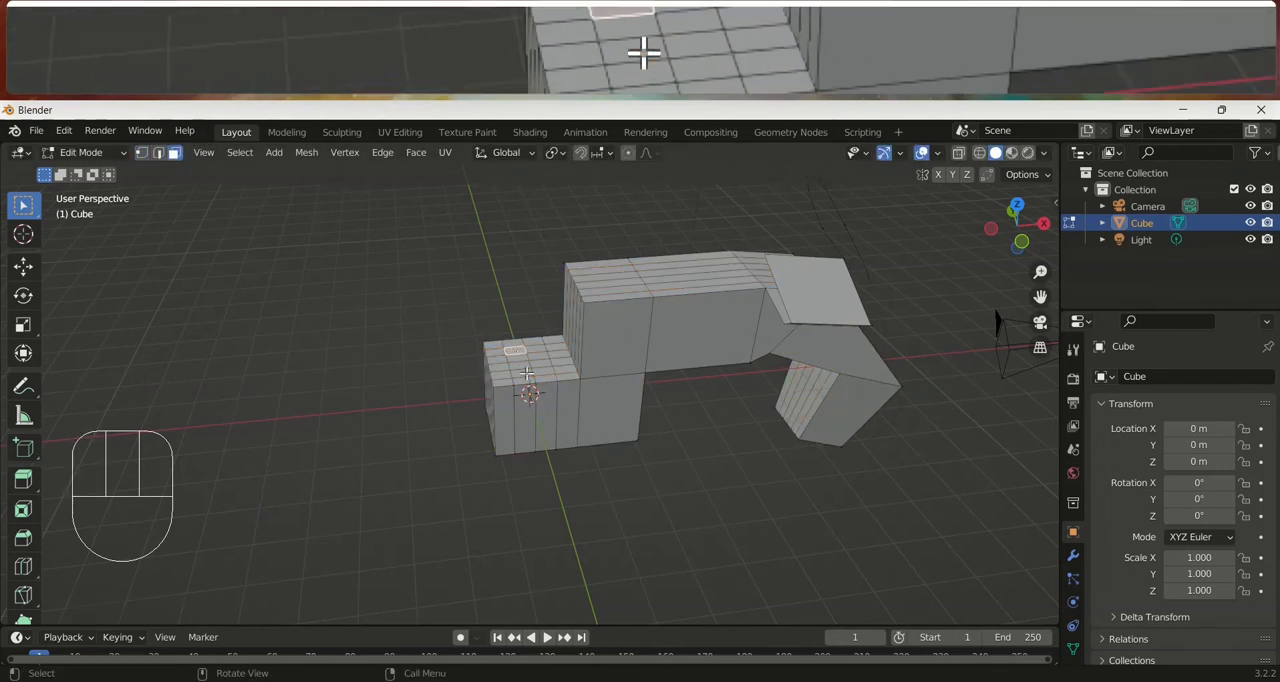
left_click(521, 373, "shift")
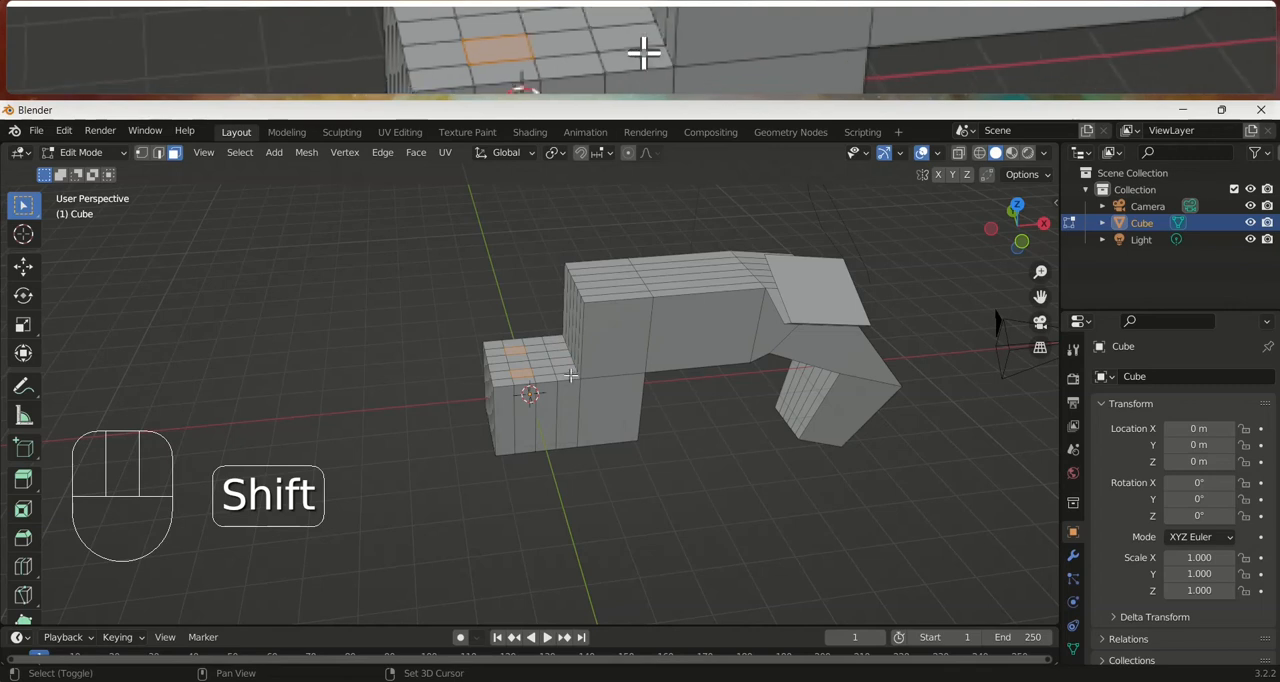
left_click(567, 372, "shift")
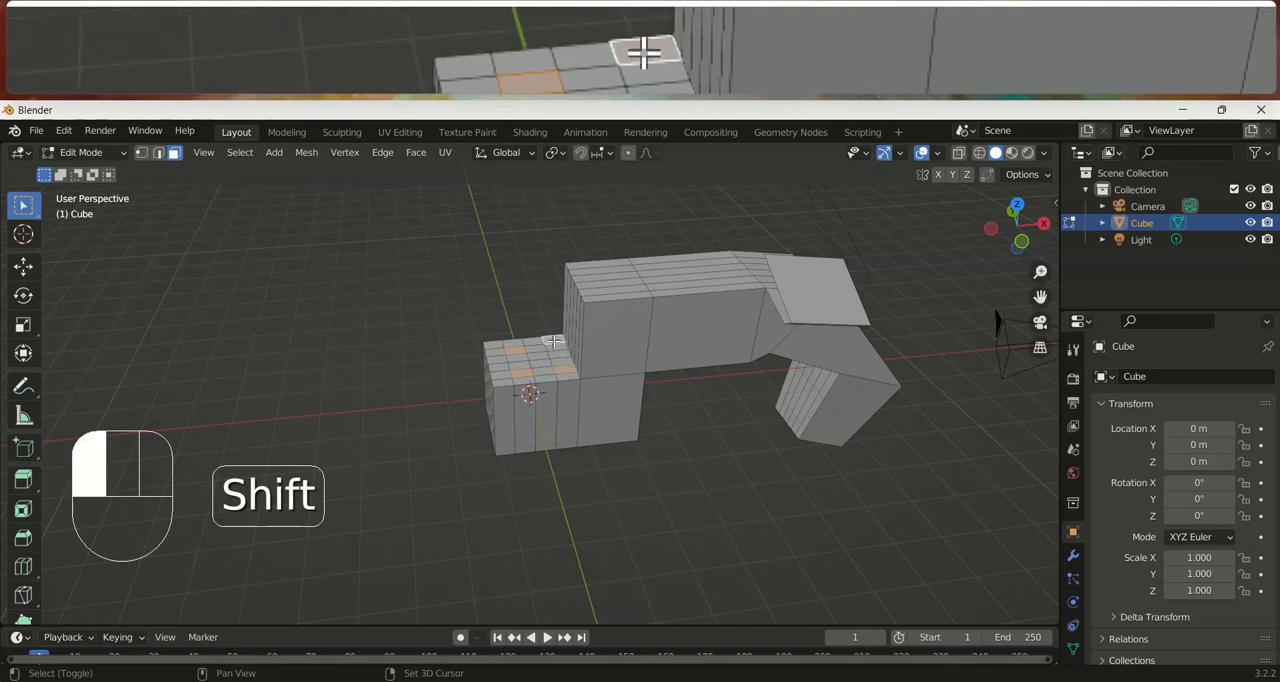
middle_click_drag(572, 371, 624, 396)
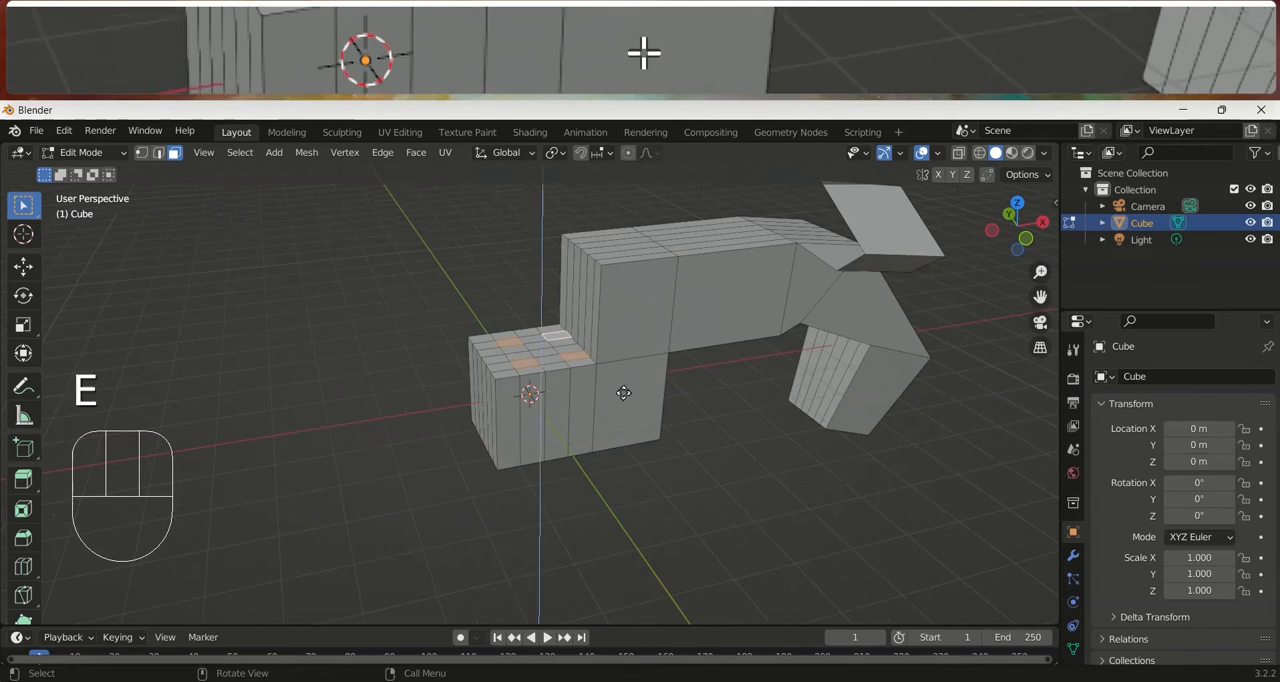
key("e")
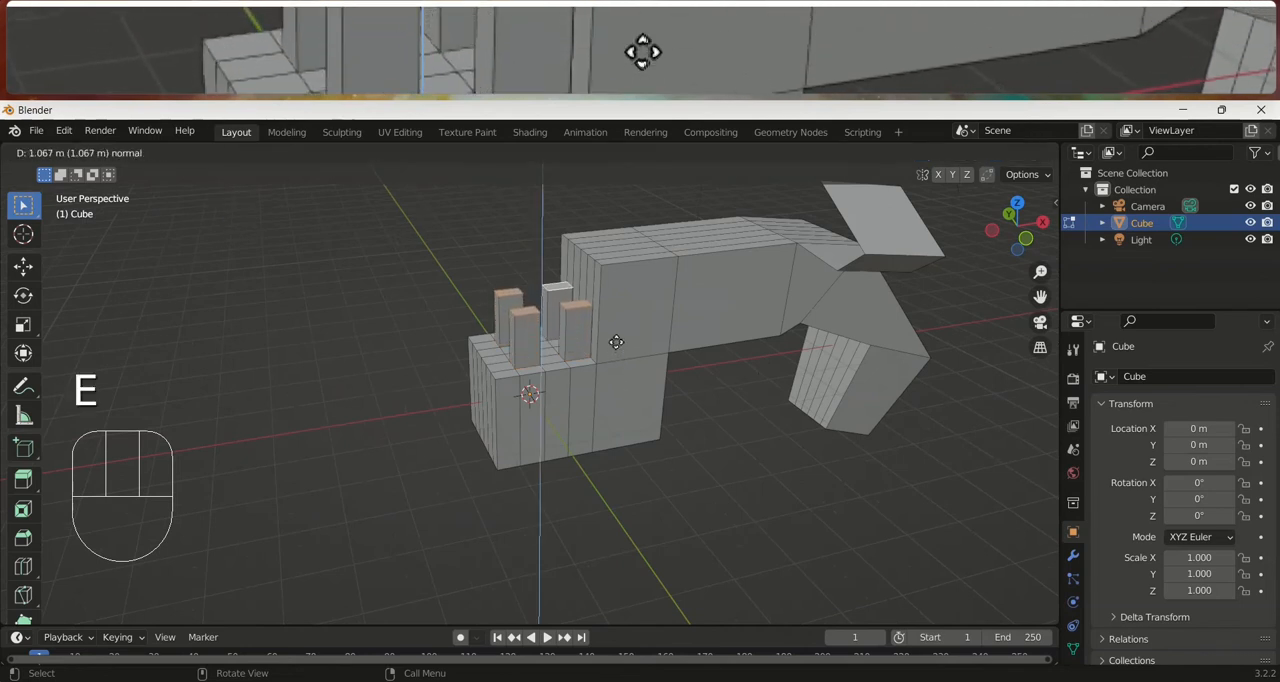
left_click(612, 364)
key("e")
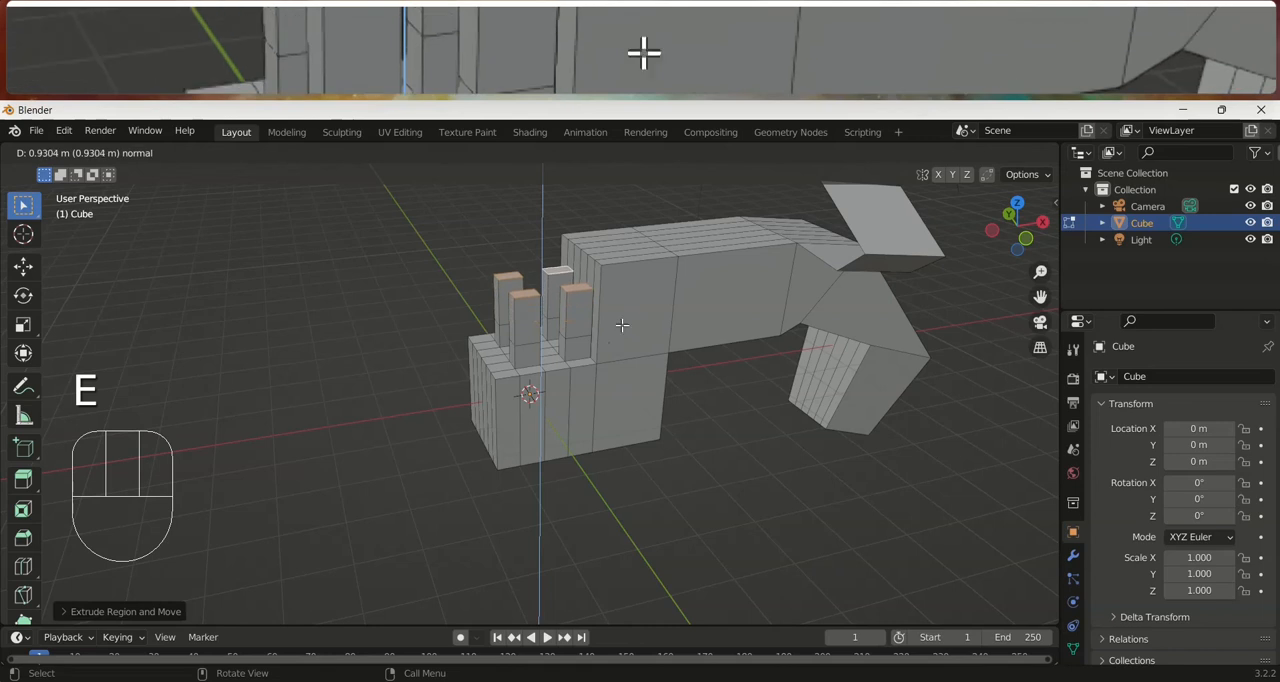
left_click(622, 325)
Extrude the outer side faces of the two end pillars' upper segments outward by about 1.2 m
left_click(508, 328)
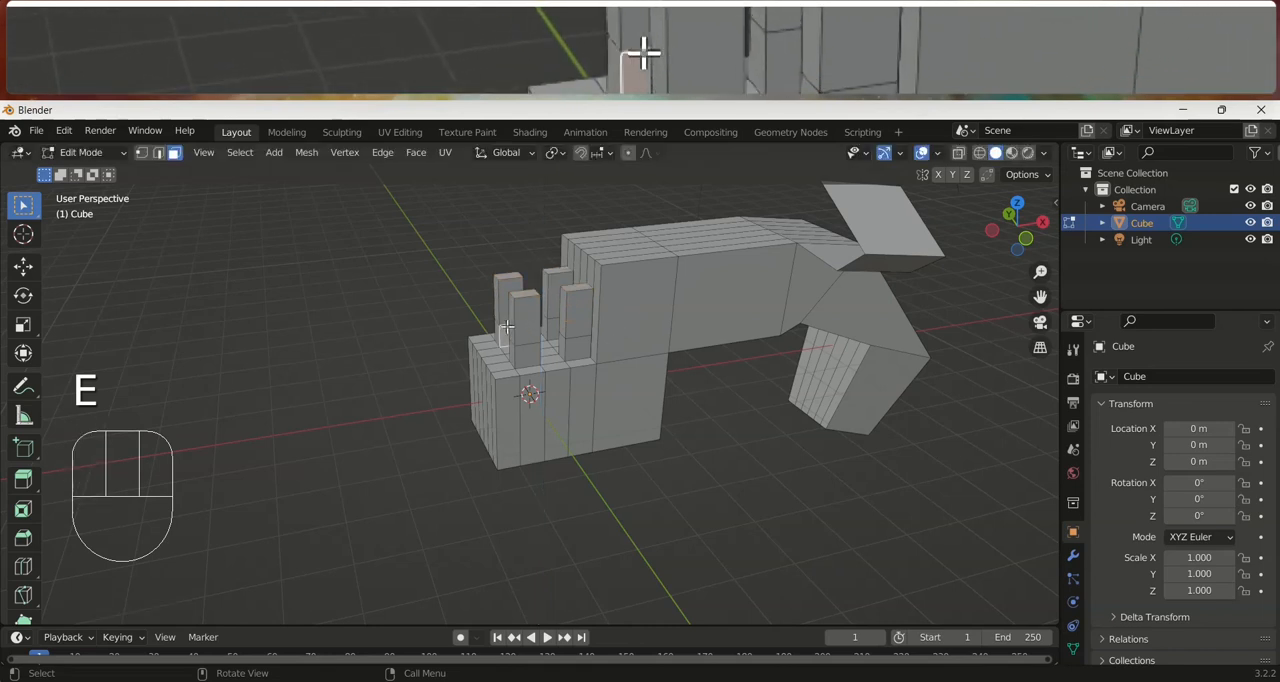
left_click(497, 303)
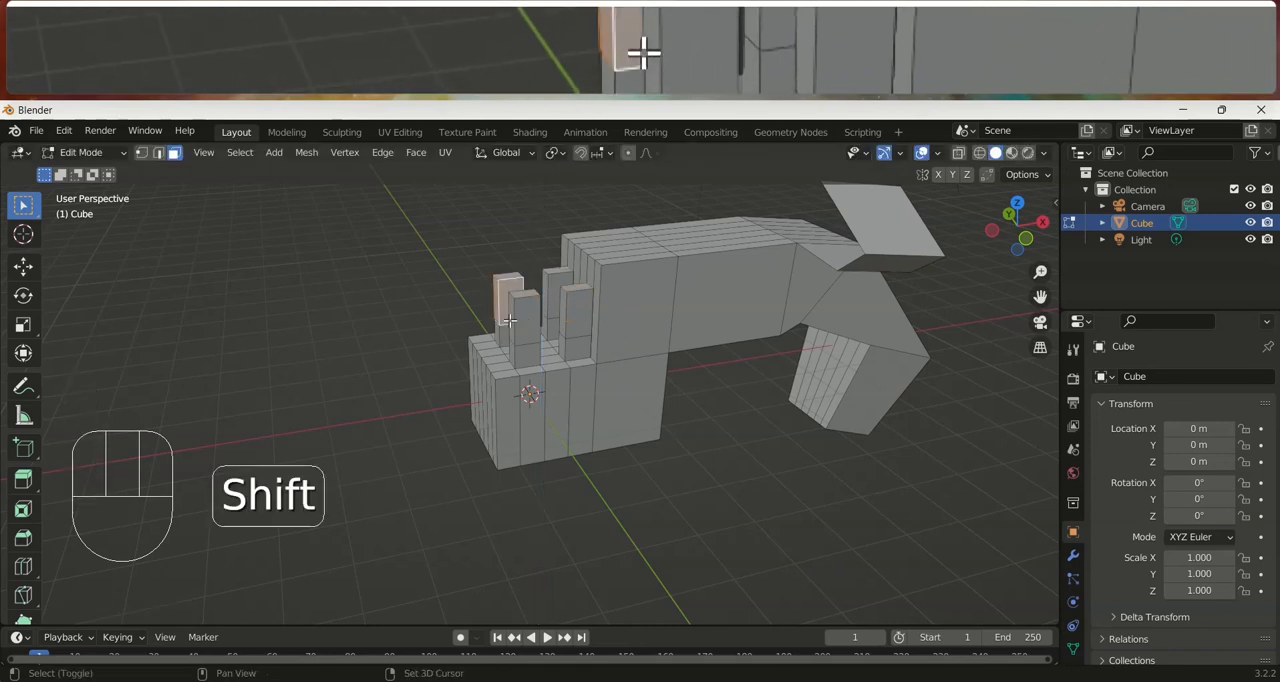
left_click(496, 314, "shift")
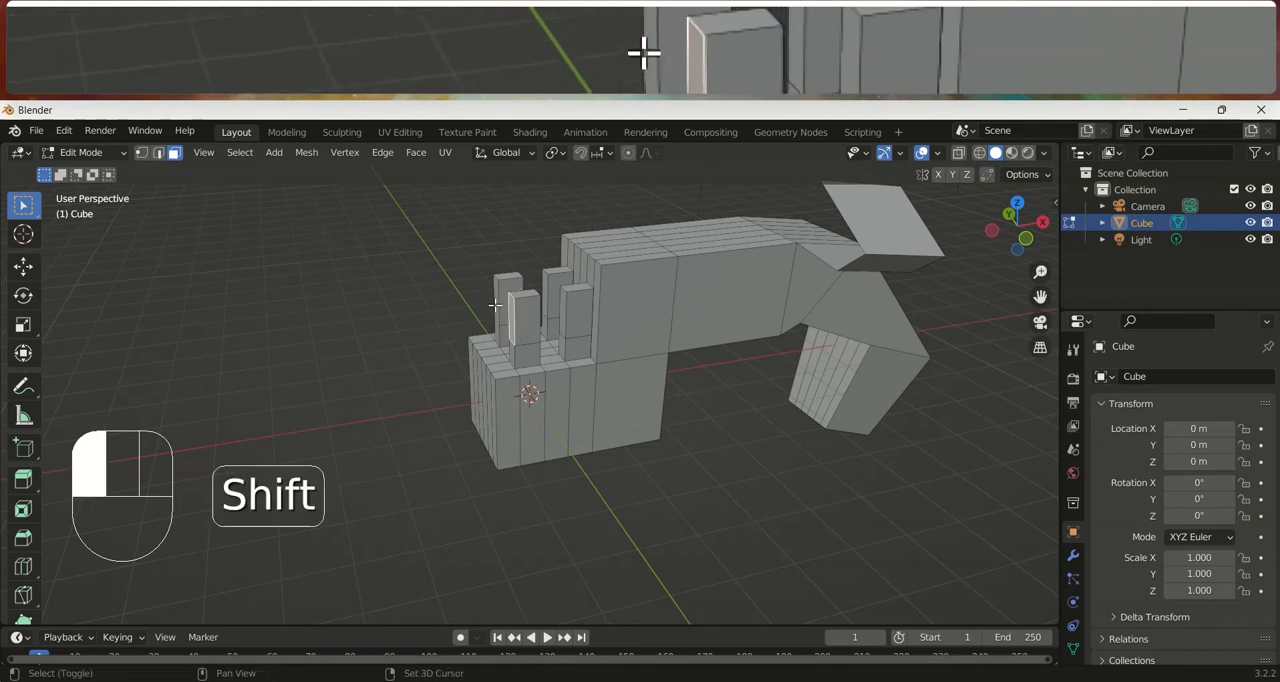
middle_click_drag(496, 314, 489, 320)
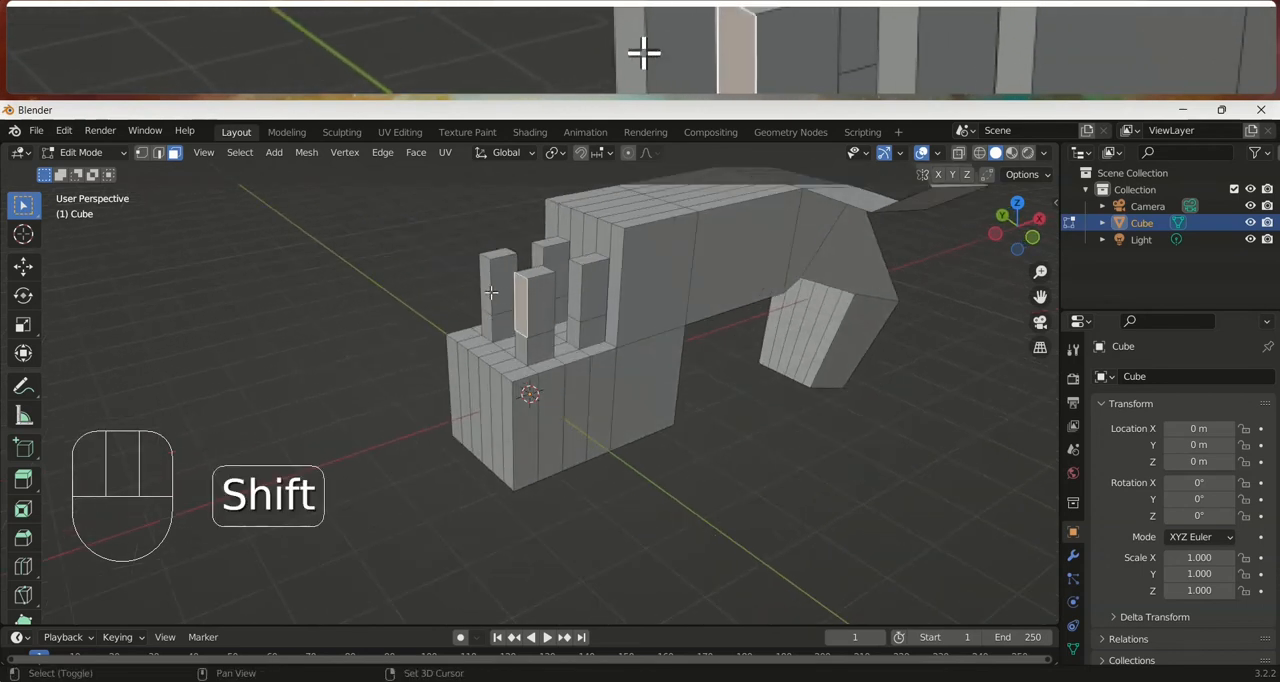
key("e")
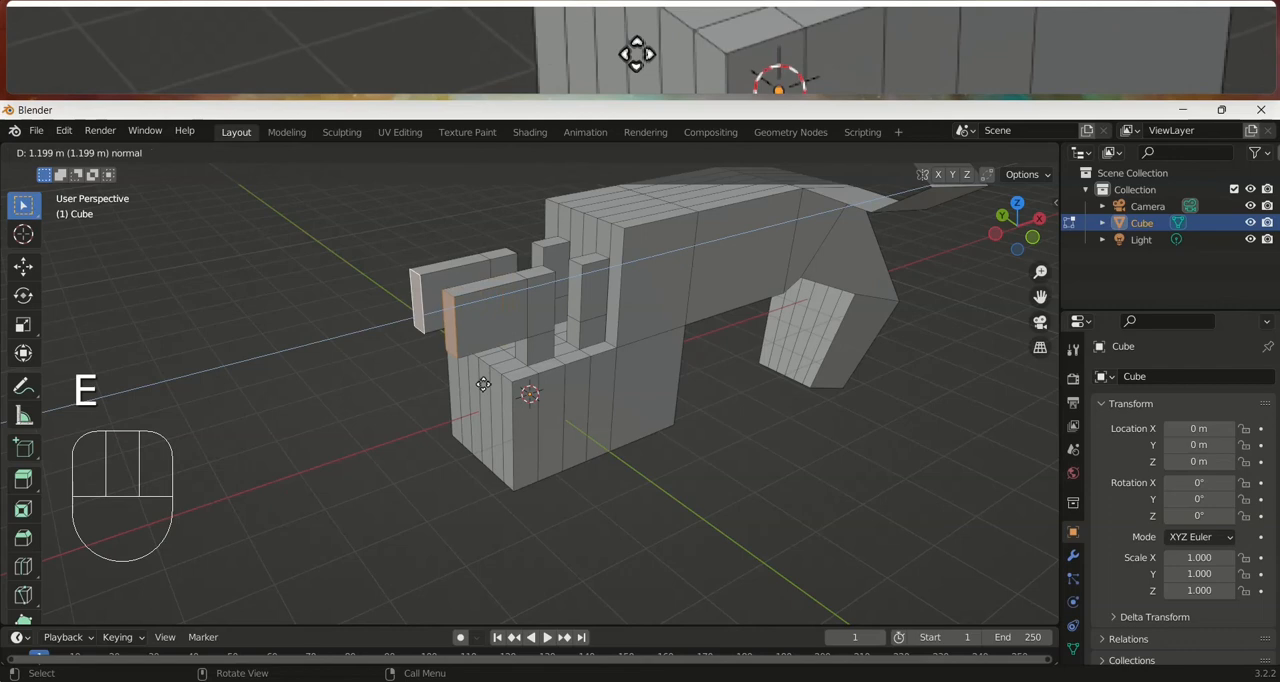
left_click(675, 378)
Return to Object Mode and deselect the cube model
middle_click_drag(675, 378, 586, 379)
key("Tab")
key("KP_1")
middle_click_drag(677, 343, 672, 380)
left_click(672, 380)
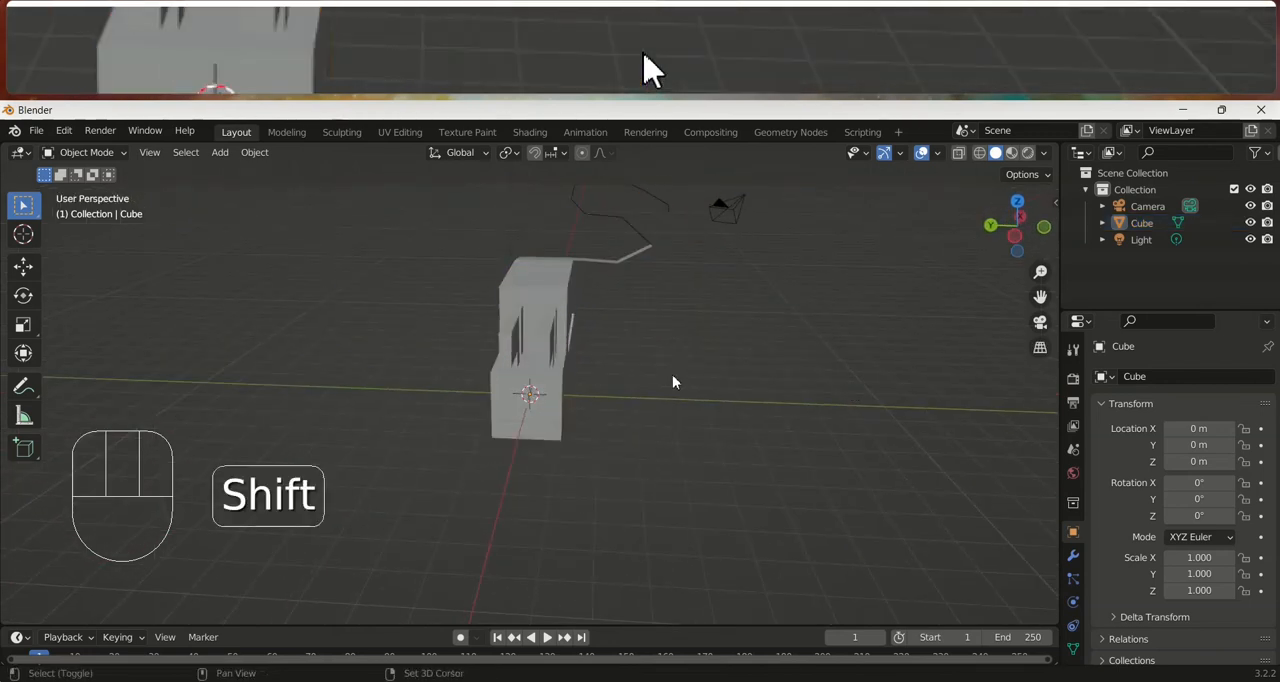
Add a Monkey mesh and move it clear of the cube model, to about X 0.17, Y 4.17, Z 1.44 m
key("shift+a")
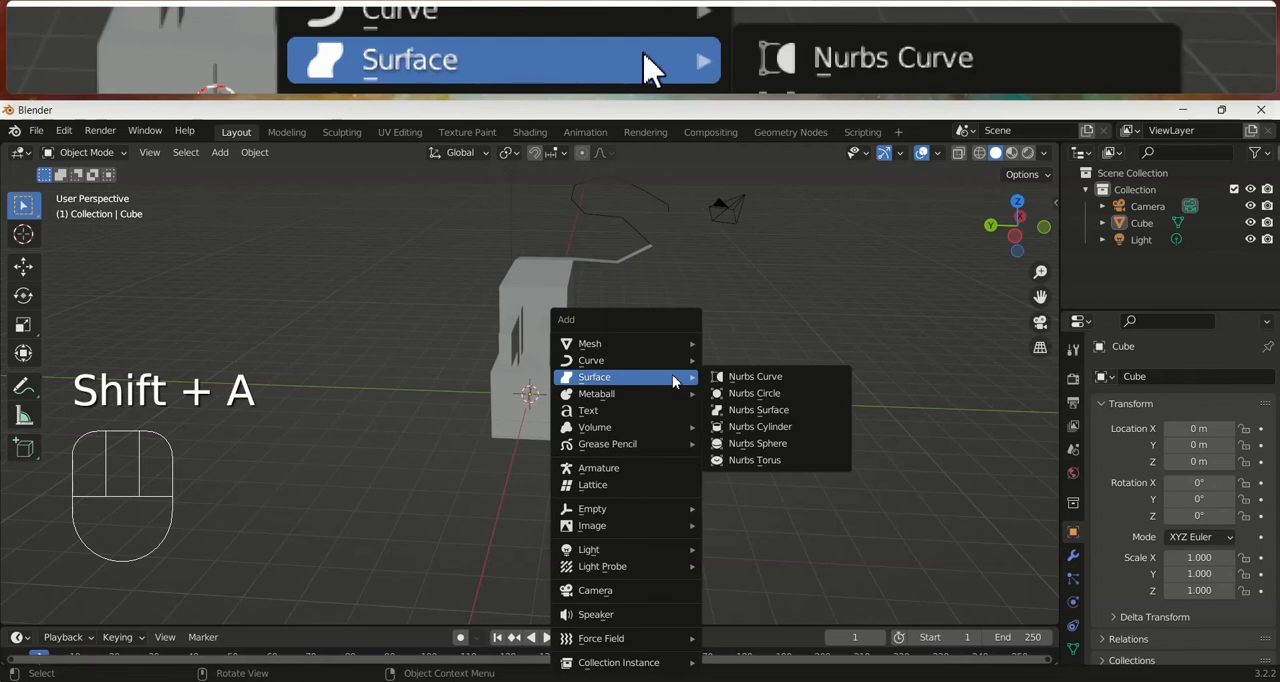
mouse_move(671, 346)
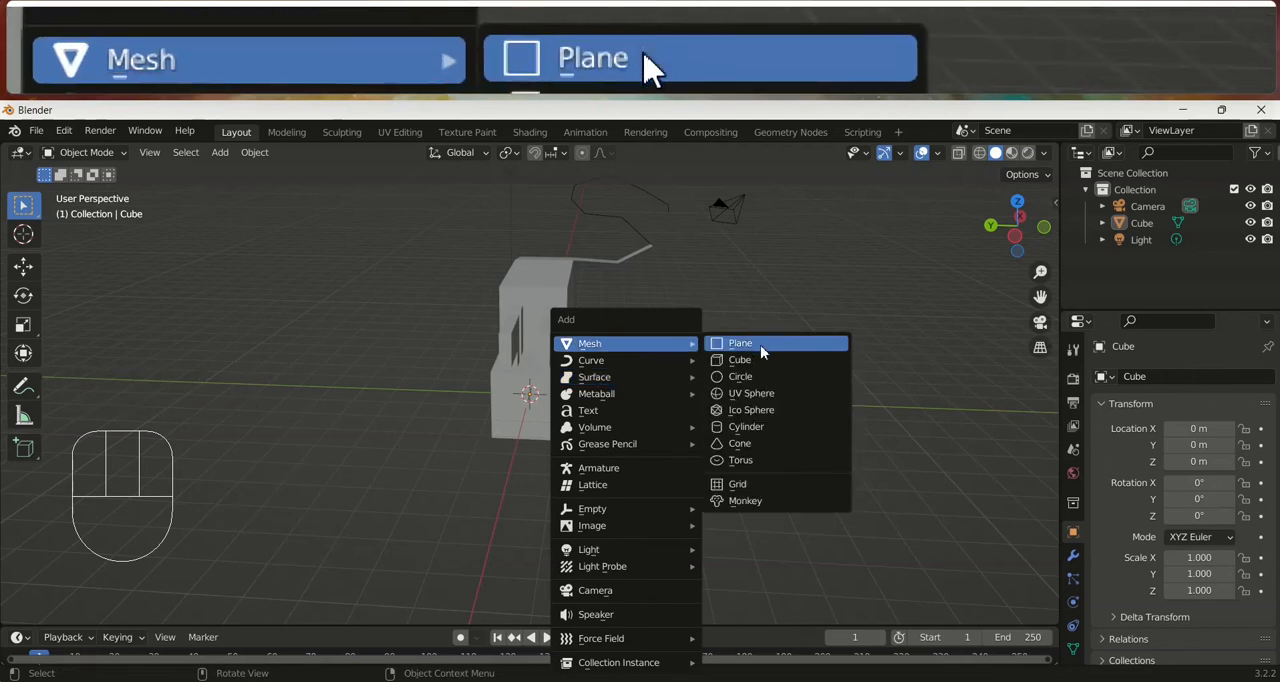
left_click(759, 501)
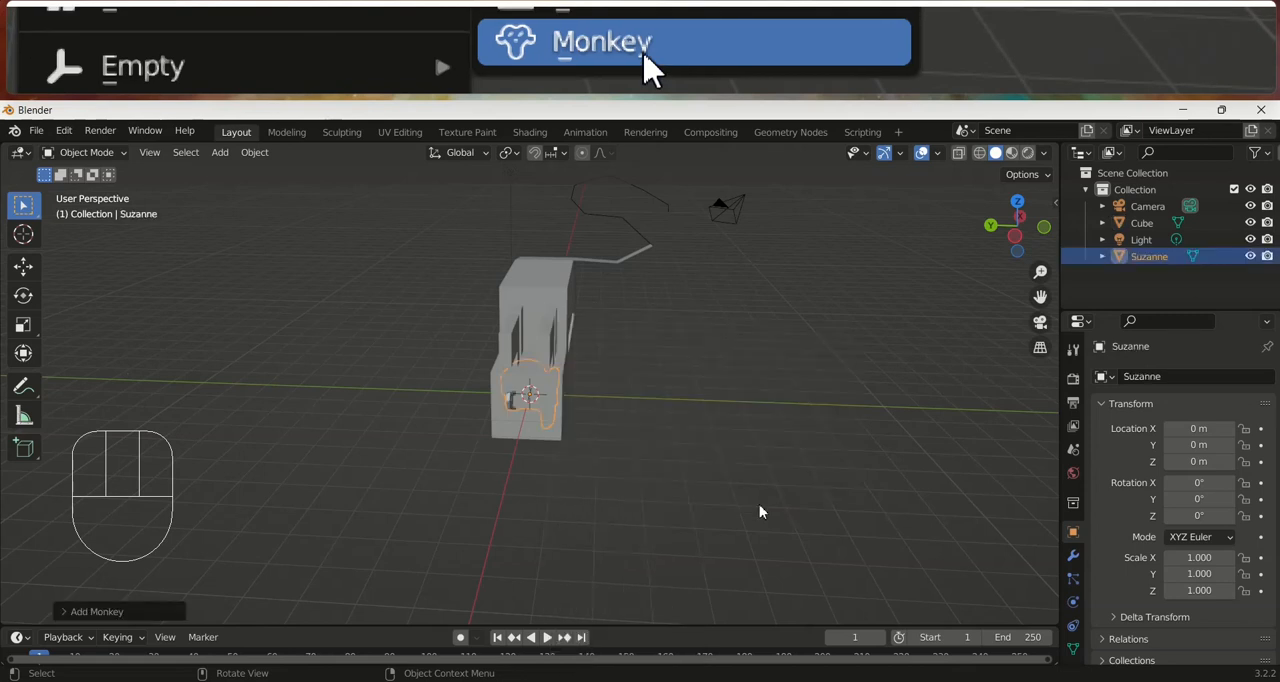
key("g")
left_click(541, 398)
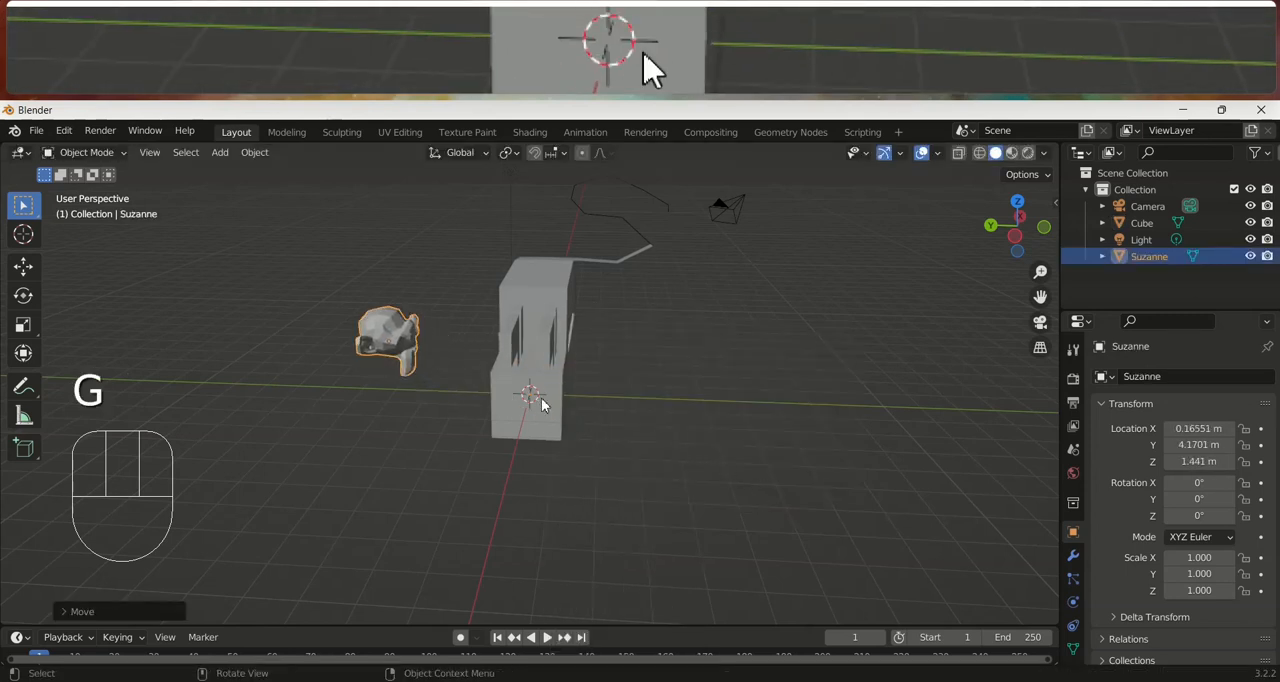
Examine the monkey head up close and switch it into Edit Mode and back to Object Mode
middle_click_drag(520, 357, 424, 358)
scroll(424, 358, "up", 4)
middle_click_drag(533, 281, 620, 398, "shift")
scroll(553, 403, "up", 4)
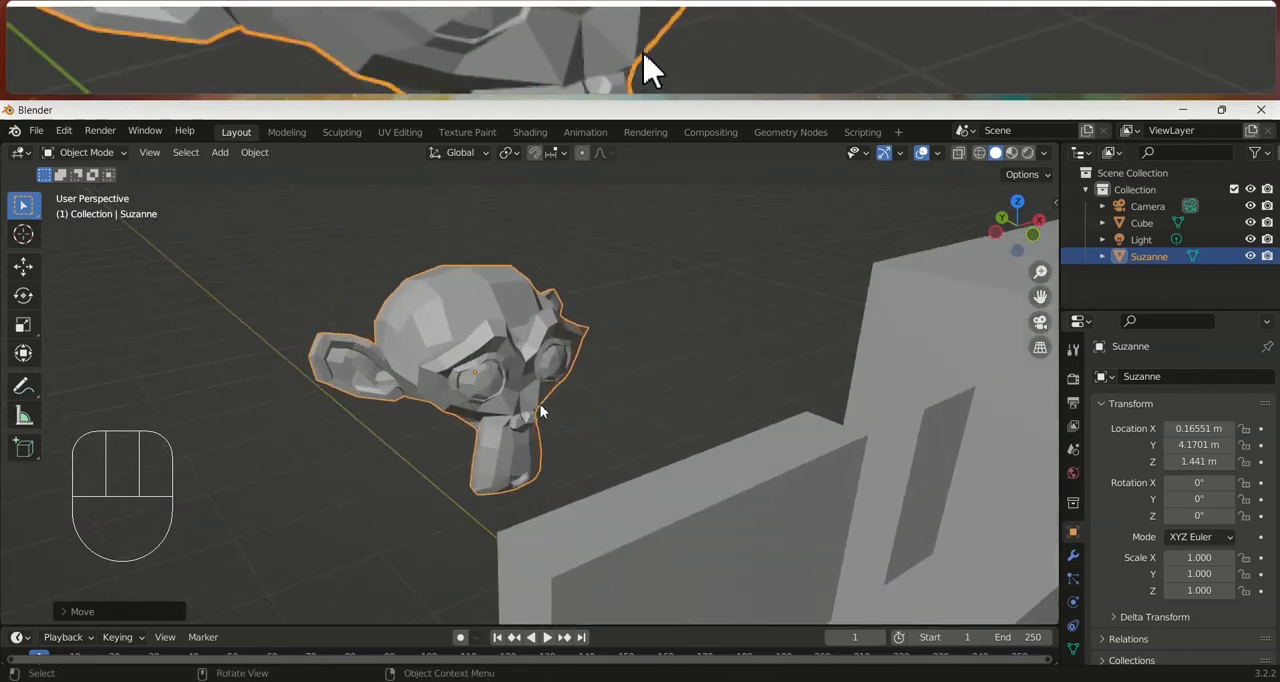
key("Tab")
key("Tab")
Add a UV Sphere and move it beside the monkey head, to about X -3.26, Y 3.33, Z 1.92 m
key("shift+a")
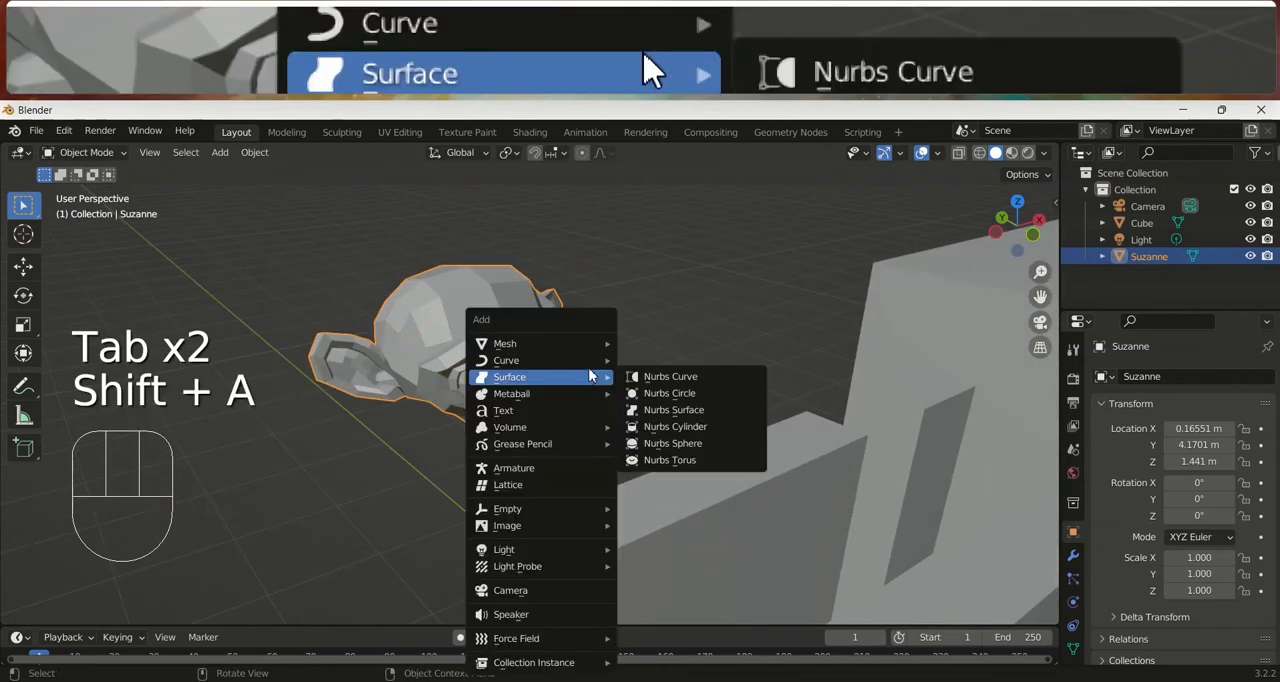
mouse_move(588, 342)
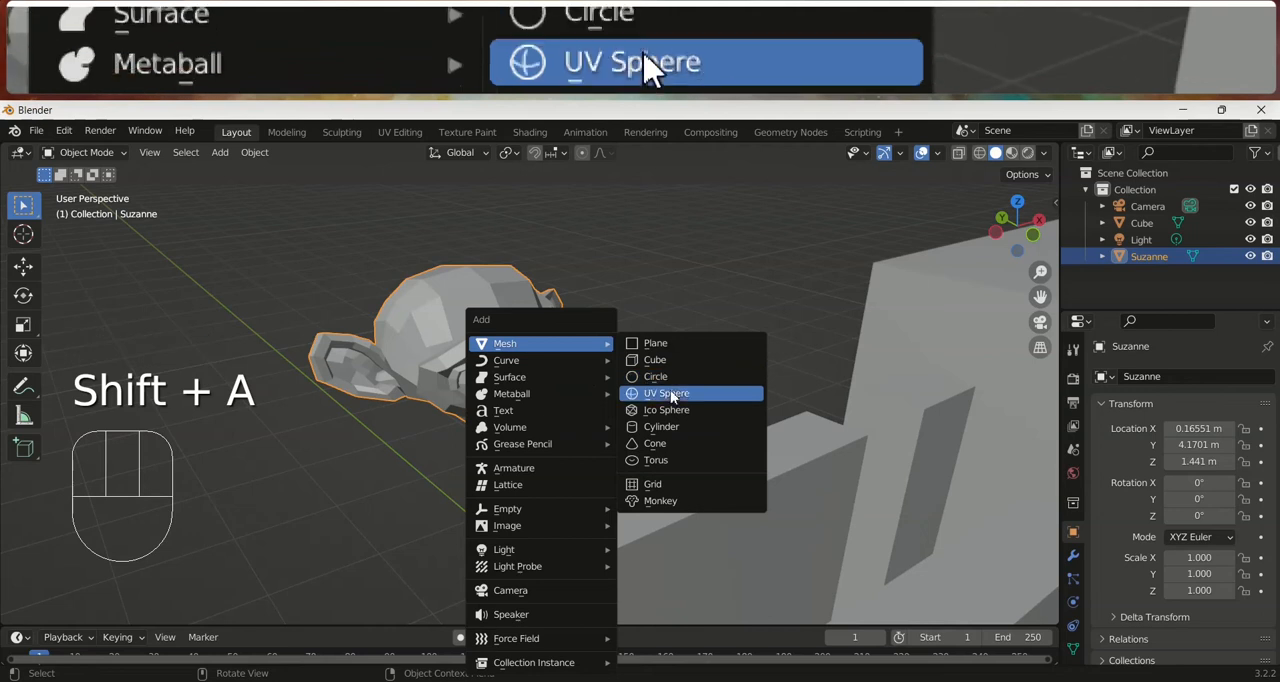
left_click(667, 393)
scroll(663, 391, "down", 3)
middle_click_drag(663, 391, 729, 485)
key("g")
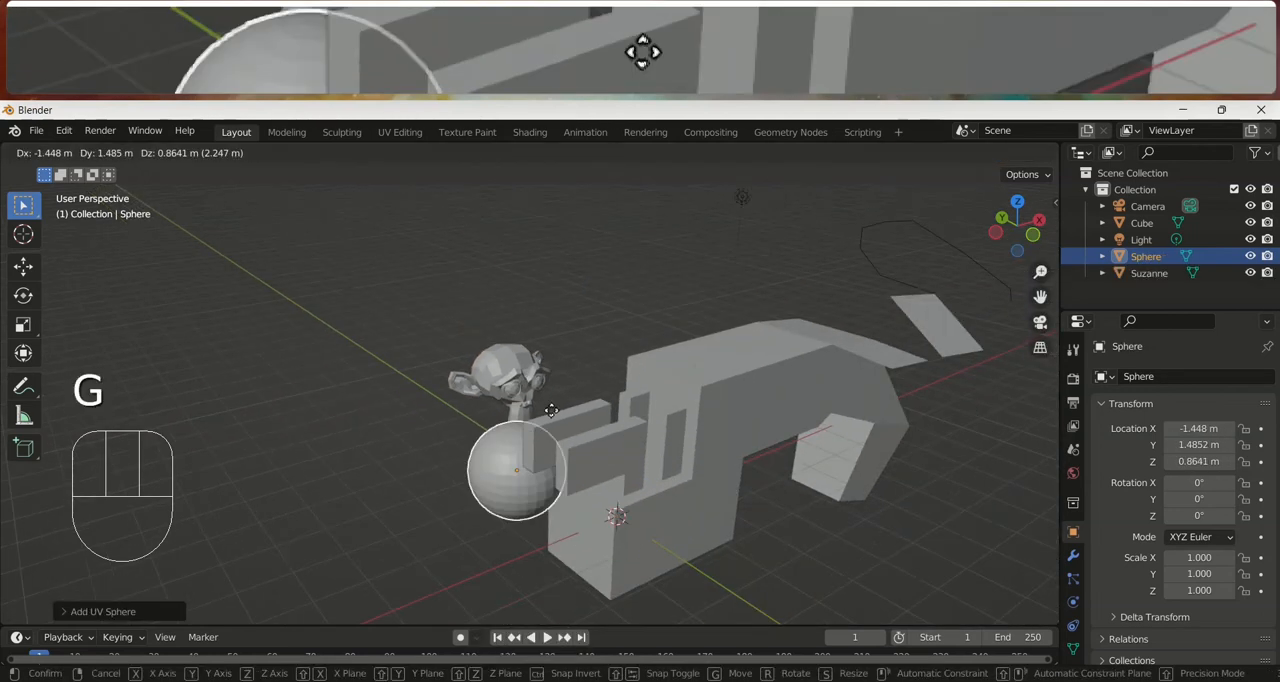
left_click(507, 386)
Scale the sphere down to about 0.82, then switch it into Edit Mode and back to Object Mode
key("s")
left_click(593, 401)
key("Tab")
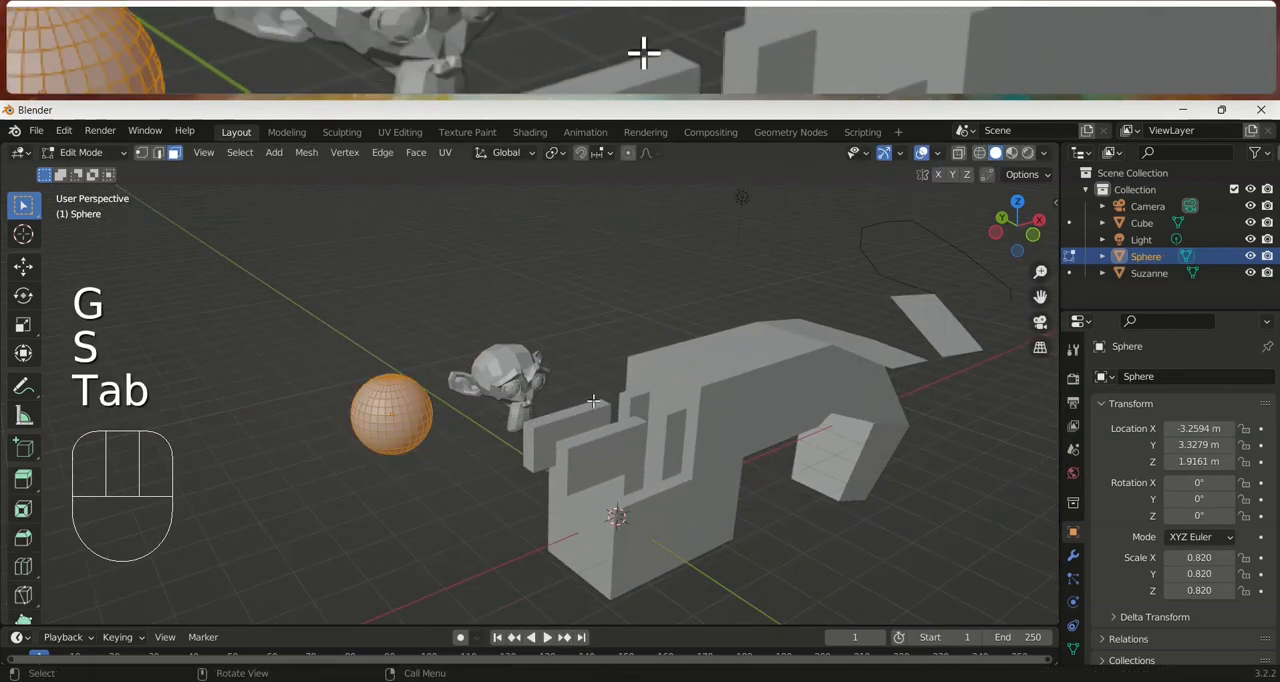
key("Tab")
Select the extruded cube model in Object Mode
key("shift+a")
mouse_move(599, 343)
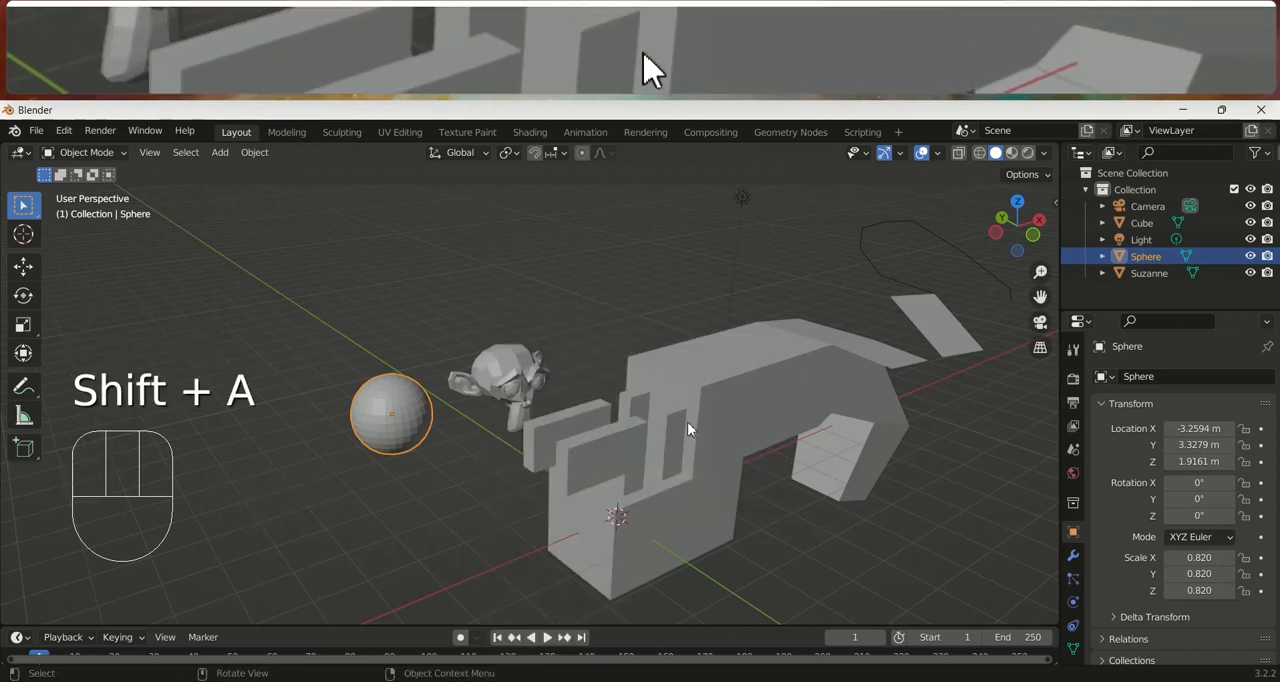
left_click(687, 421)
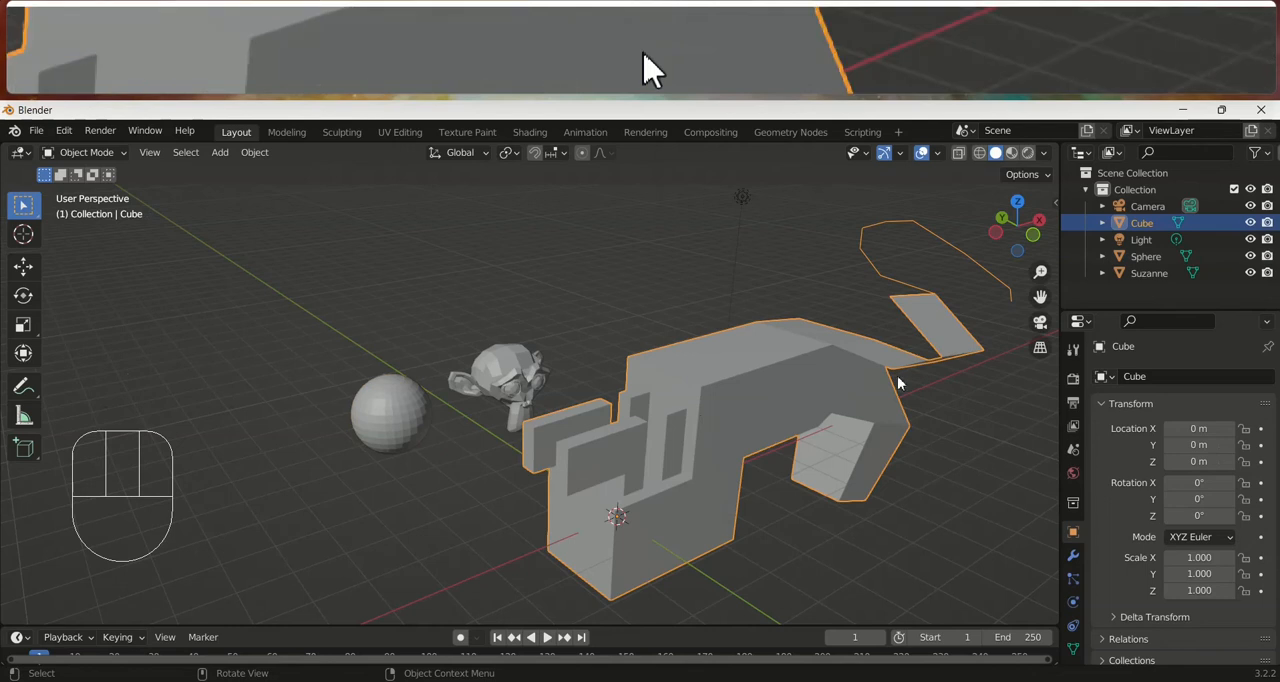
scroll(715, 463, "down", 3)
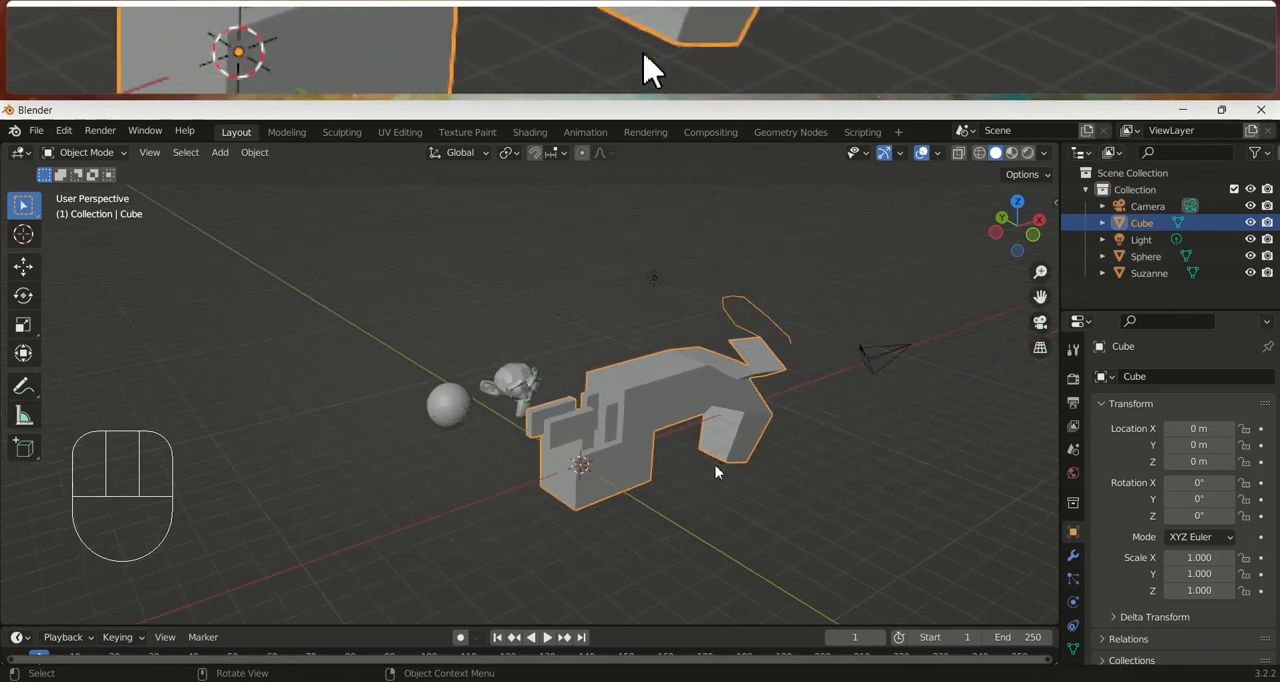
In Edit Mode of the extruded cube model, add a cone, move it above the body, and return to Object Mode
key("Tab")
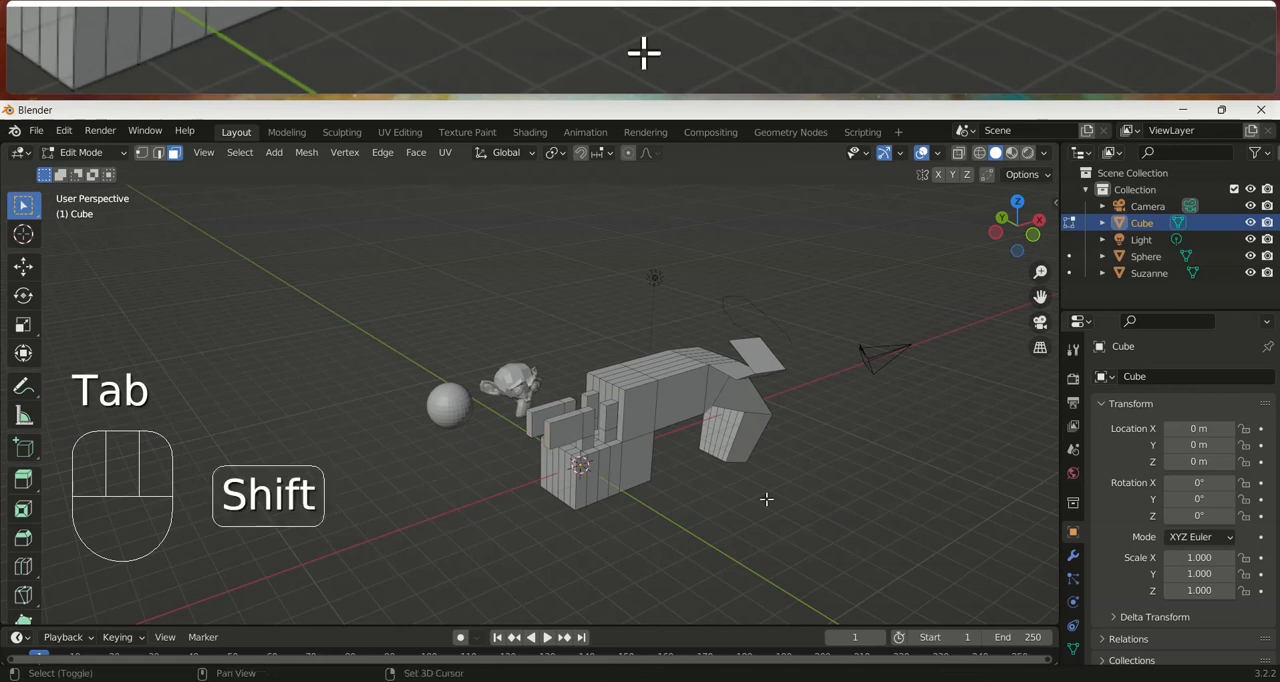
key("shift+a")
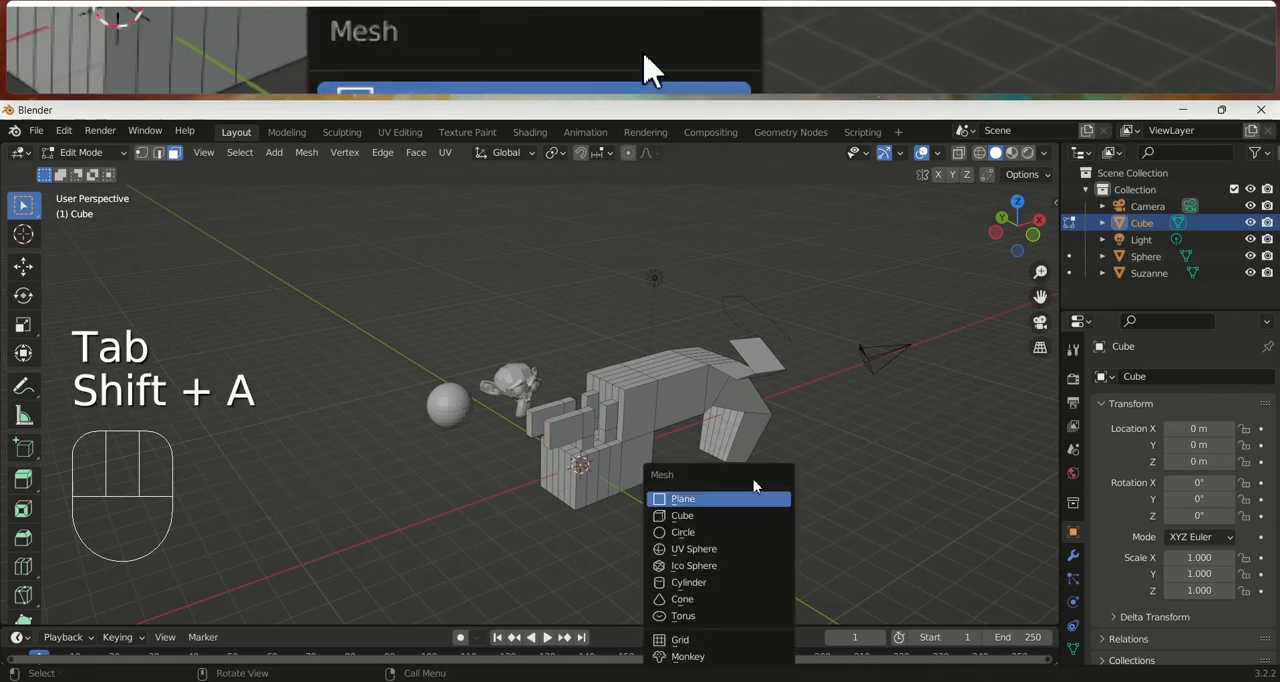
left_click(726, 599)
key("g")
left_click(806, 407)
middle_click_drag(804, 410, 657, 349)
key("Tab")
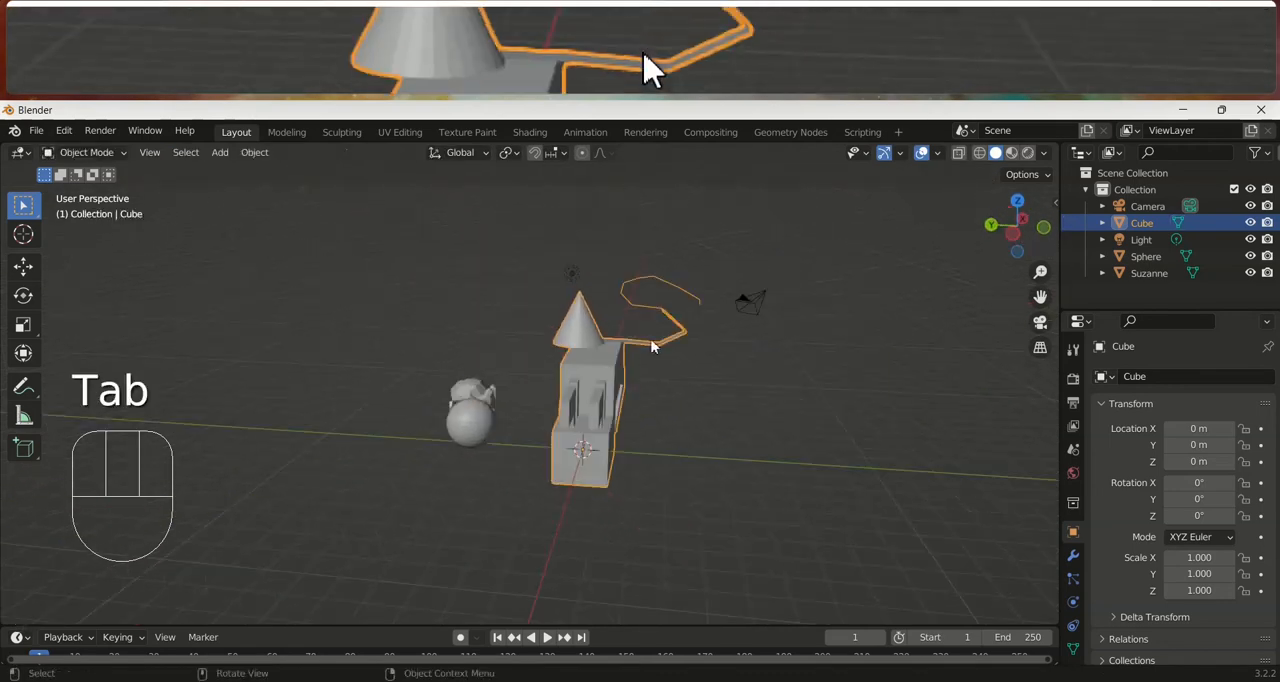
Select the cube model by its cone and check in Edit Mode that both share one mesh, ending in Object Mode
left_click(575, 335)
middle_click_drag(575, 335, 705, 410)
key("Tab")
scroll(702, 404, "up", 2)
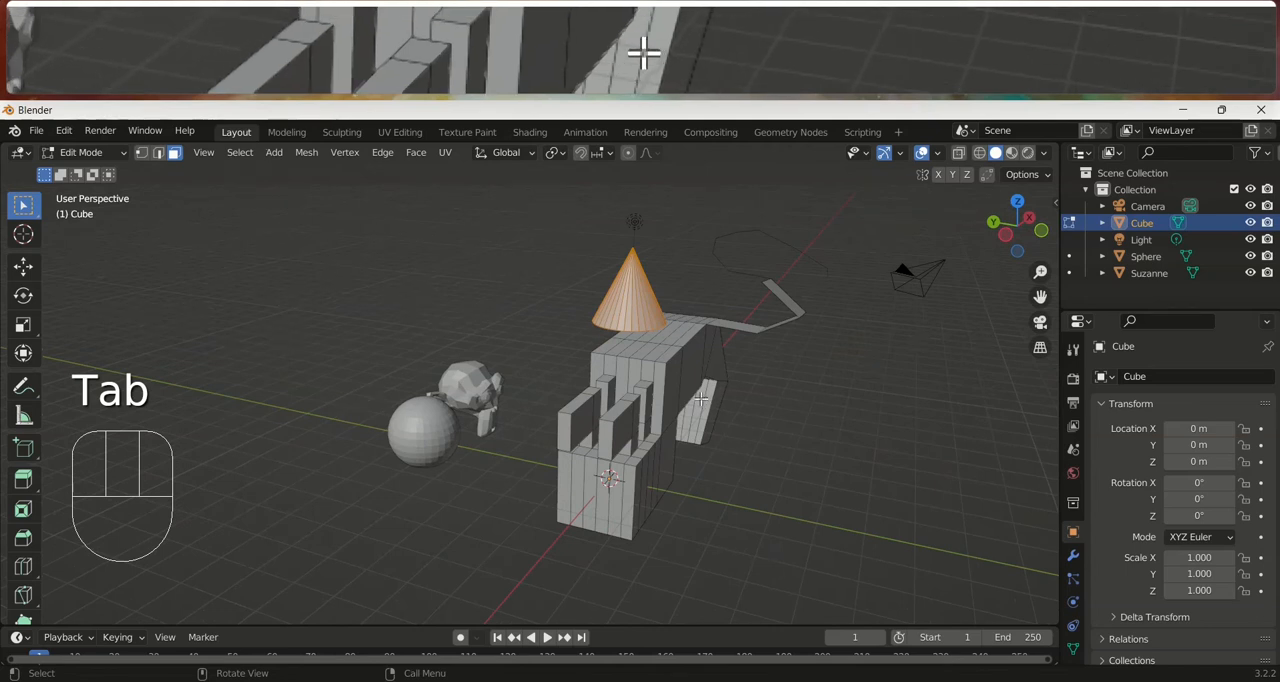
key("Tab")
Select the sphere and the monkey head together and join them into one object, with the monkey head active
left_click(424, 440)
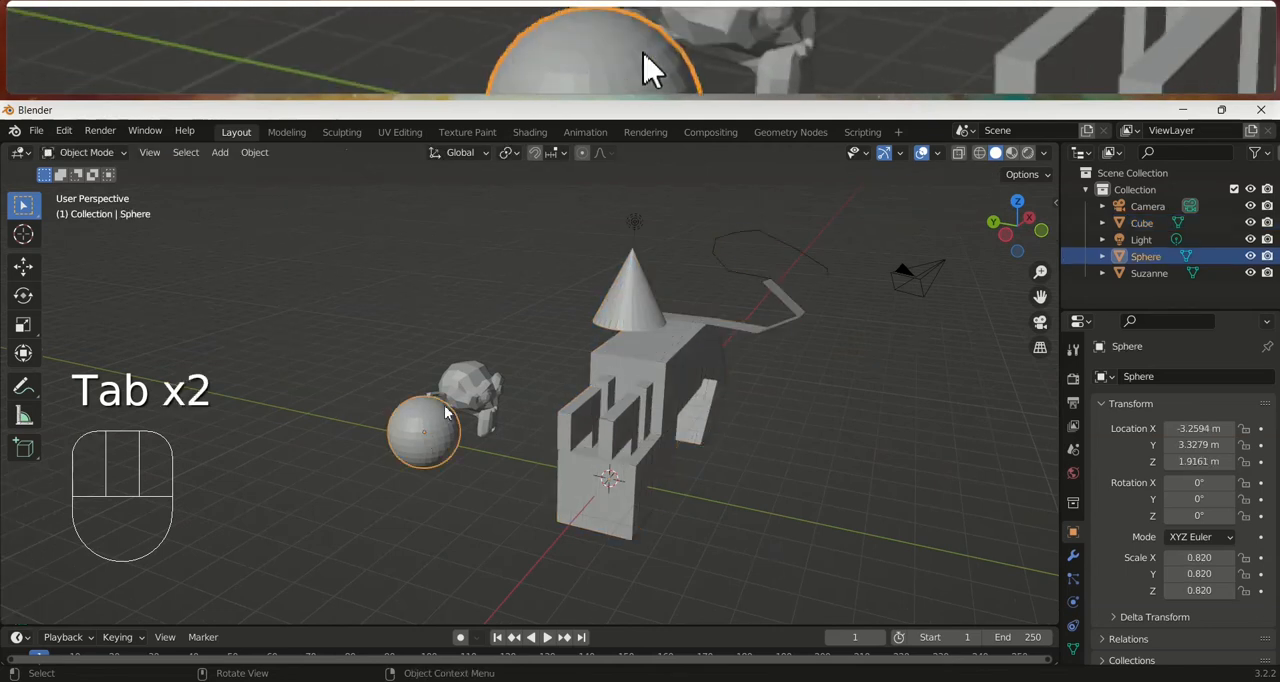
left_click(455, 400)
left_click(432, 432)
middle_click_drag(432, 432, 497, 354)
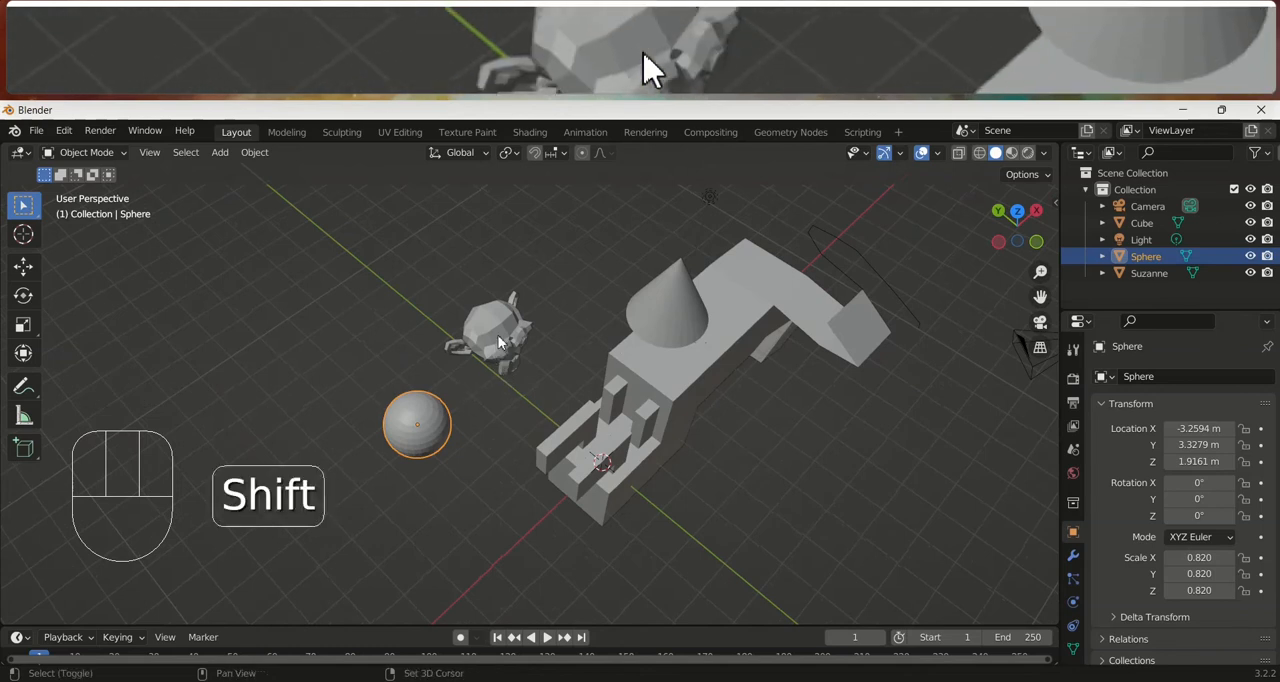
left_click(498, 341, "shift")
key("ctrl+j")
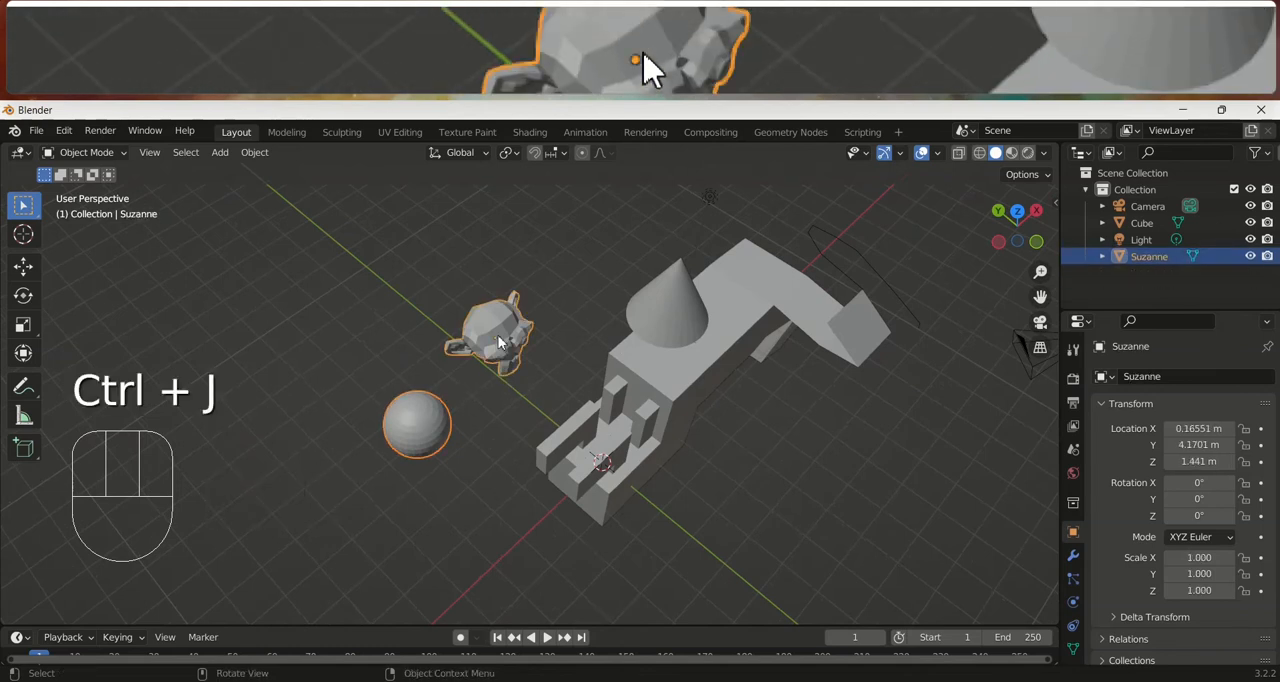
Select the cube model, switch the selection to the joined monkey head and sphere, and enter Edit Mode on it
left_click(495, 404)
left_click(627, 400)
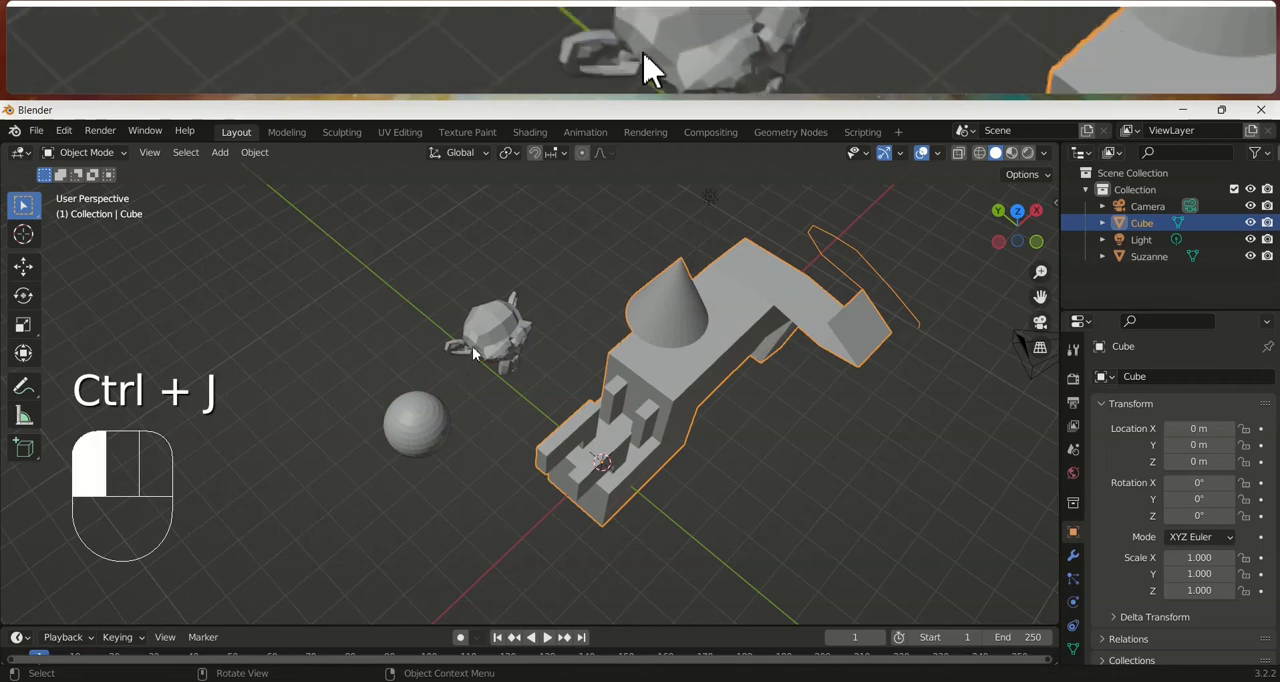
left_click(473, 347)
key("Tab")
middle_click_drag(472, 346, 577, 381)
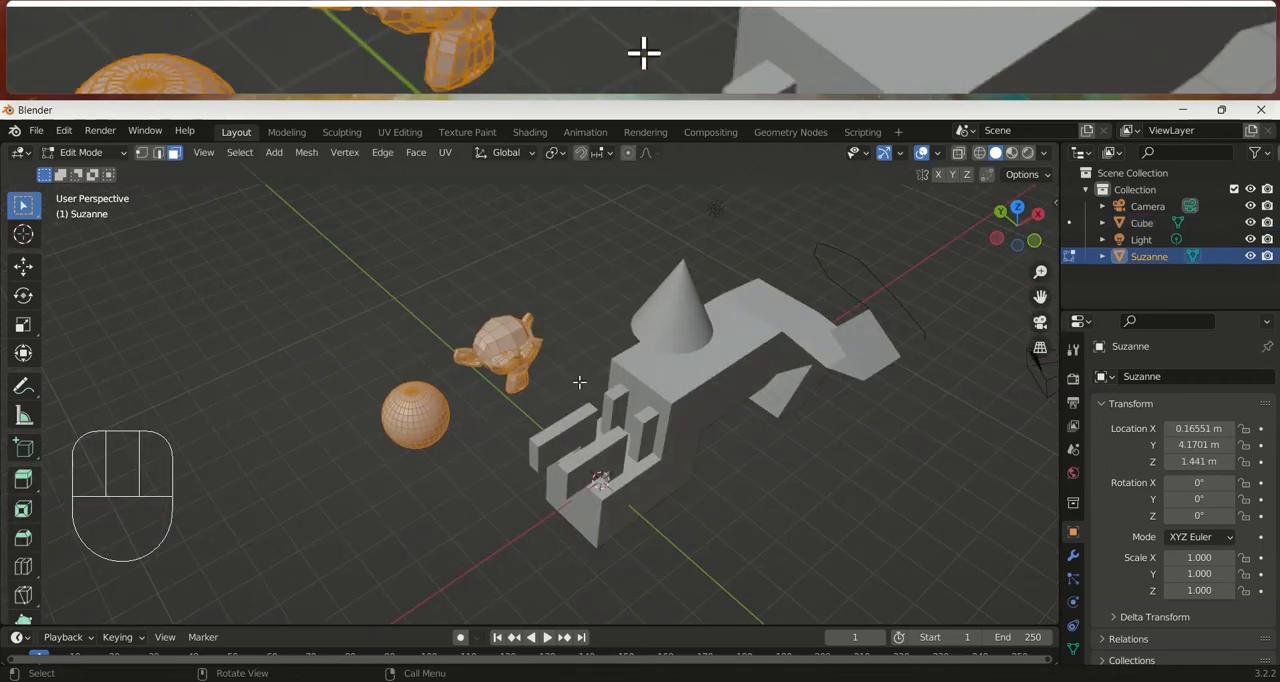
View the scene from the front, right, top and camera, and return to a zoomed-out perspective view
key("KP_1")
key("KP_3")
key("KP_1")
key("KP_7")
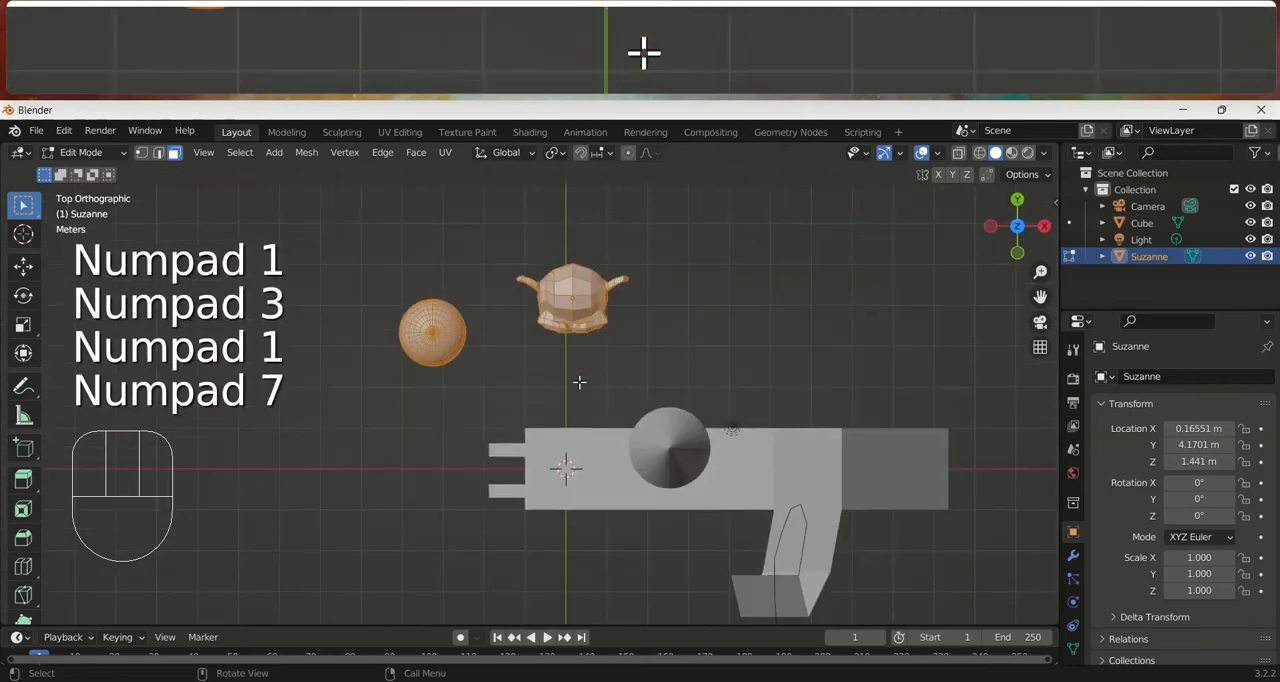
key("KP_0")
scroll(592, 367, "down", 3)
middle_click_drag(592, 367, 530, 385)
scroll(422, 436, "down", 3)
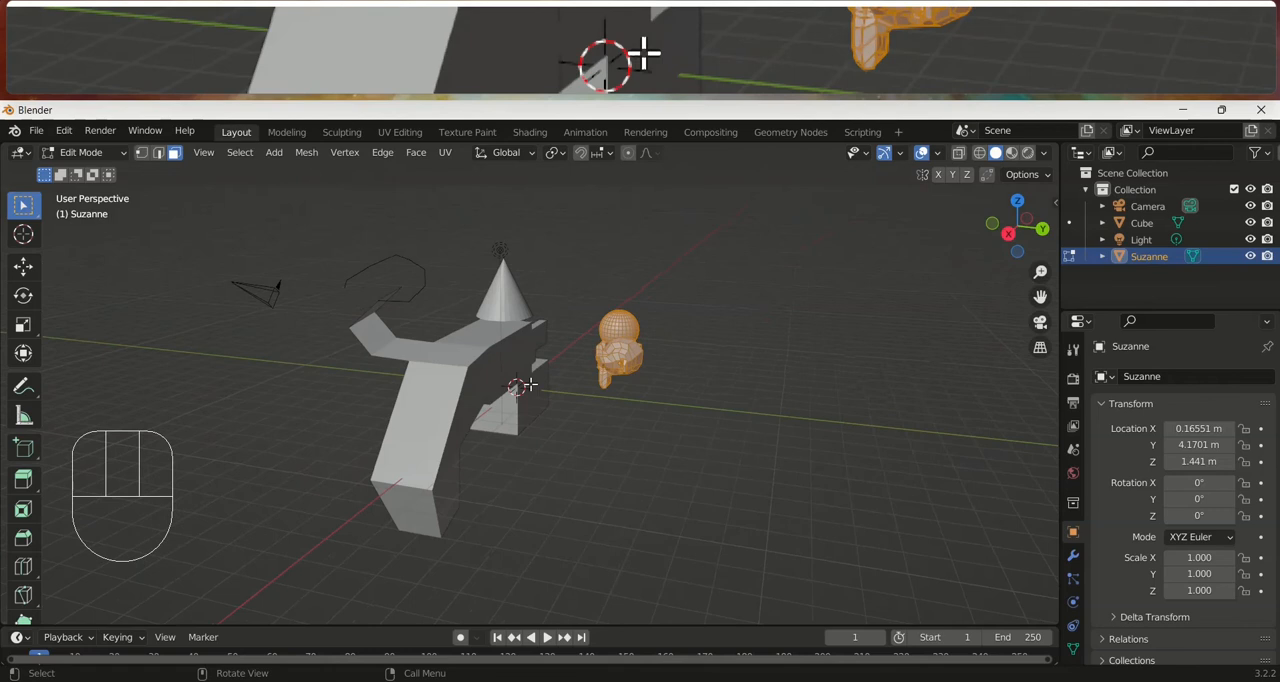
Inspect the models in front, right and top orthographic views
key("KP_1")
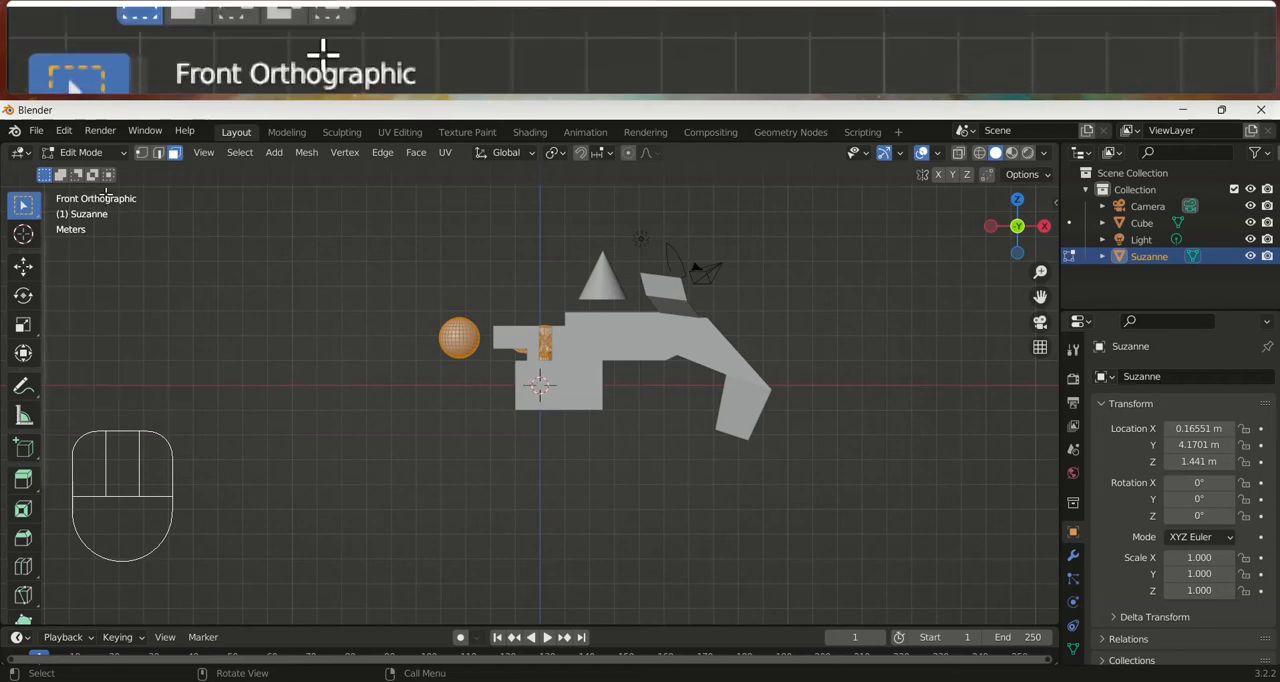
key("KP_3")
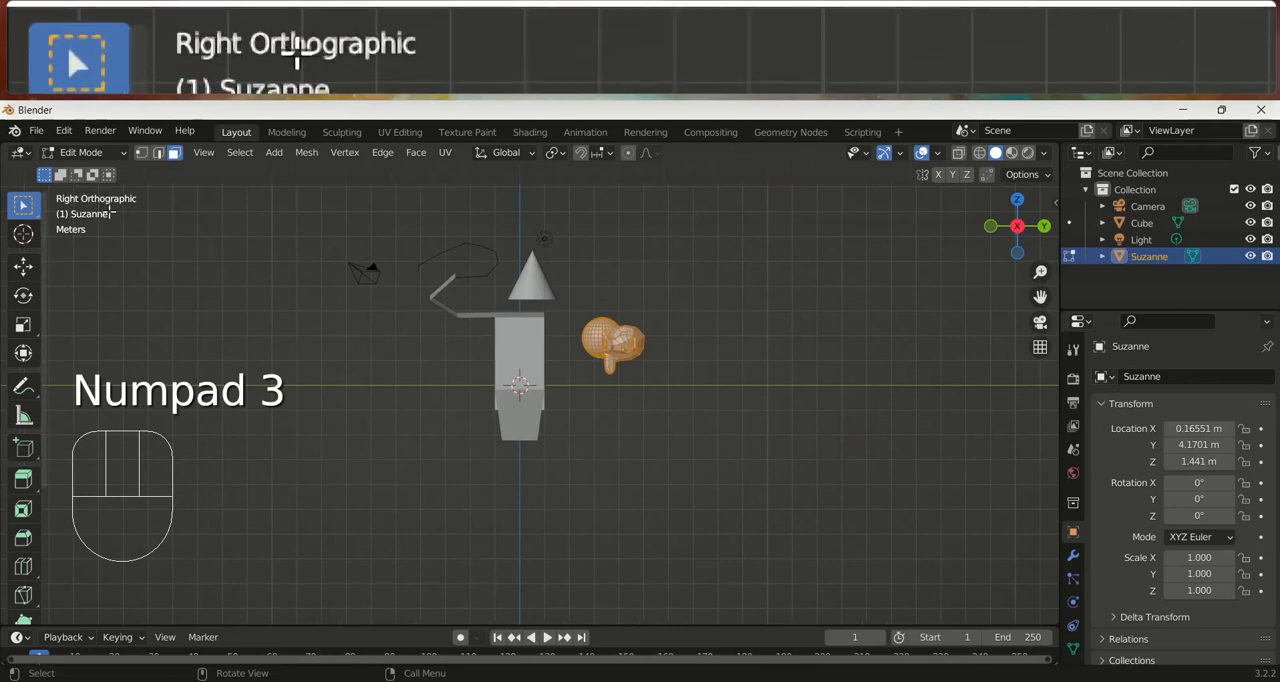
key("KP_7")
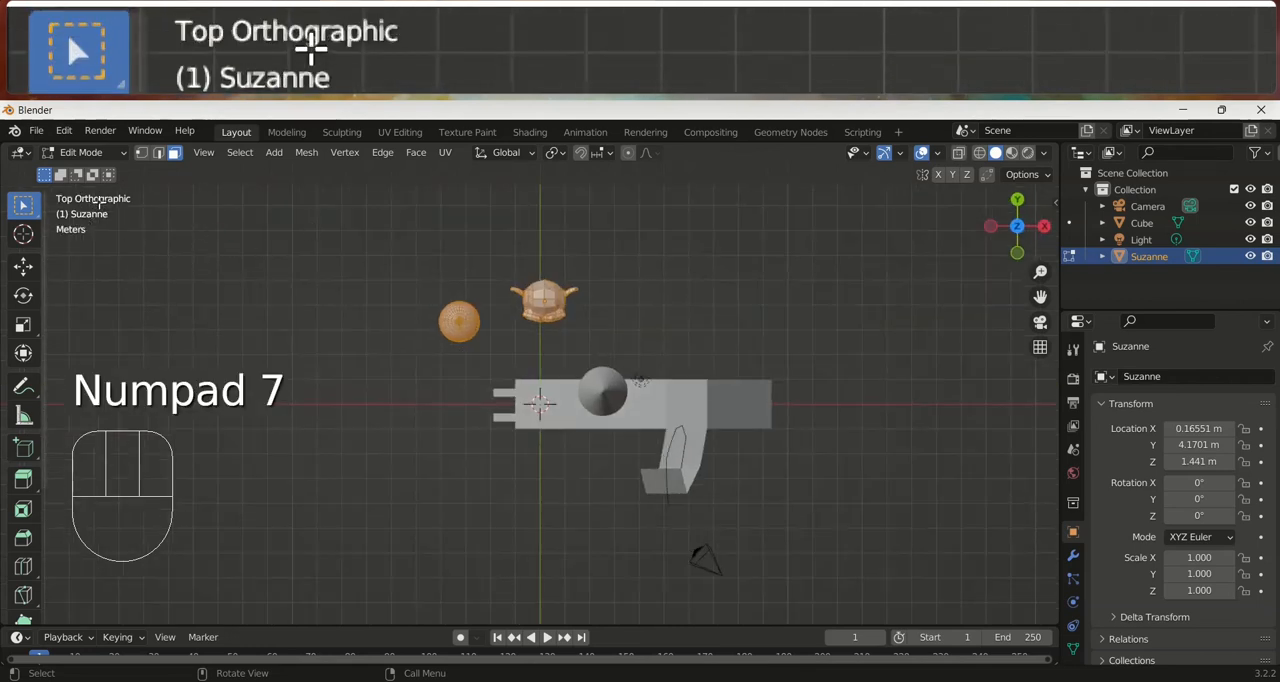
middle_click_drag(574, 449, 535, 320)
Compare the front and top orthographic views with the opposite back and bottom views, ending in a distant perspective view
key("KP_1")
key("ctrl+KP_1")
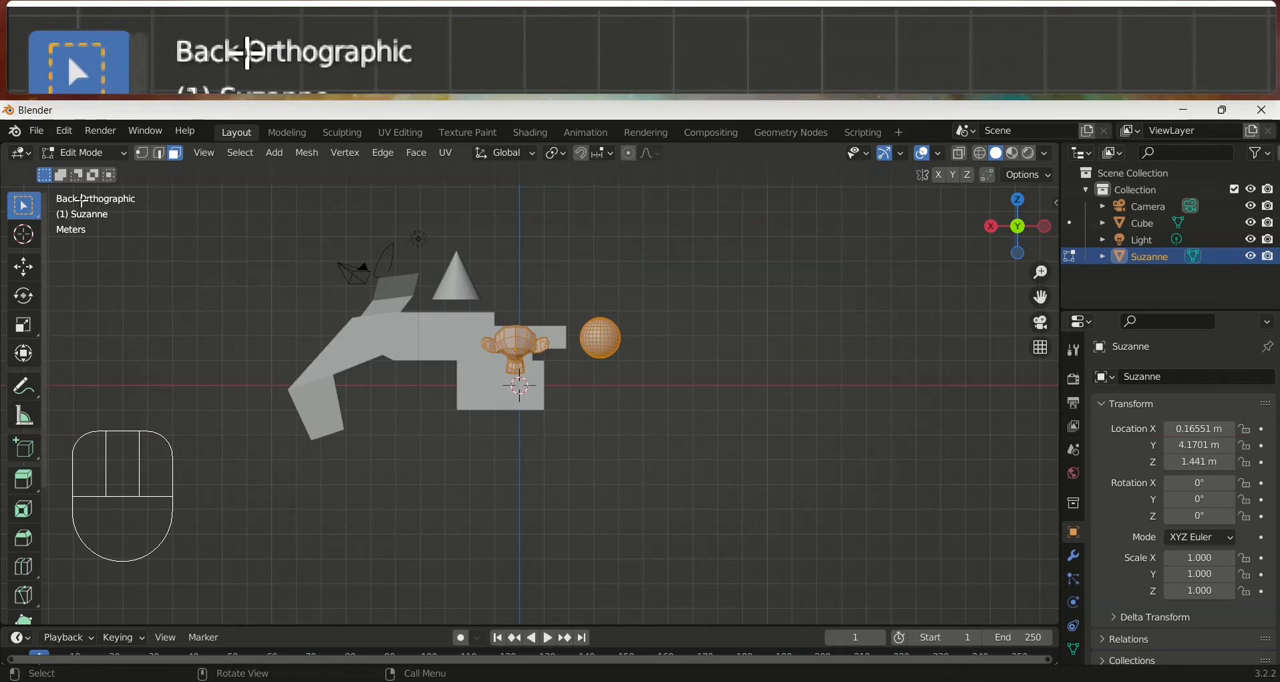
key("KP_1")
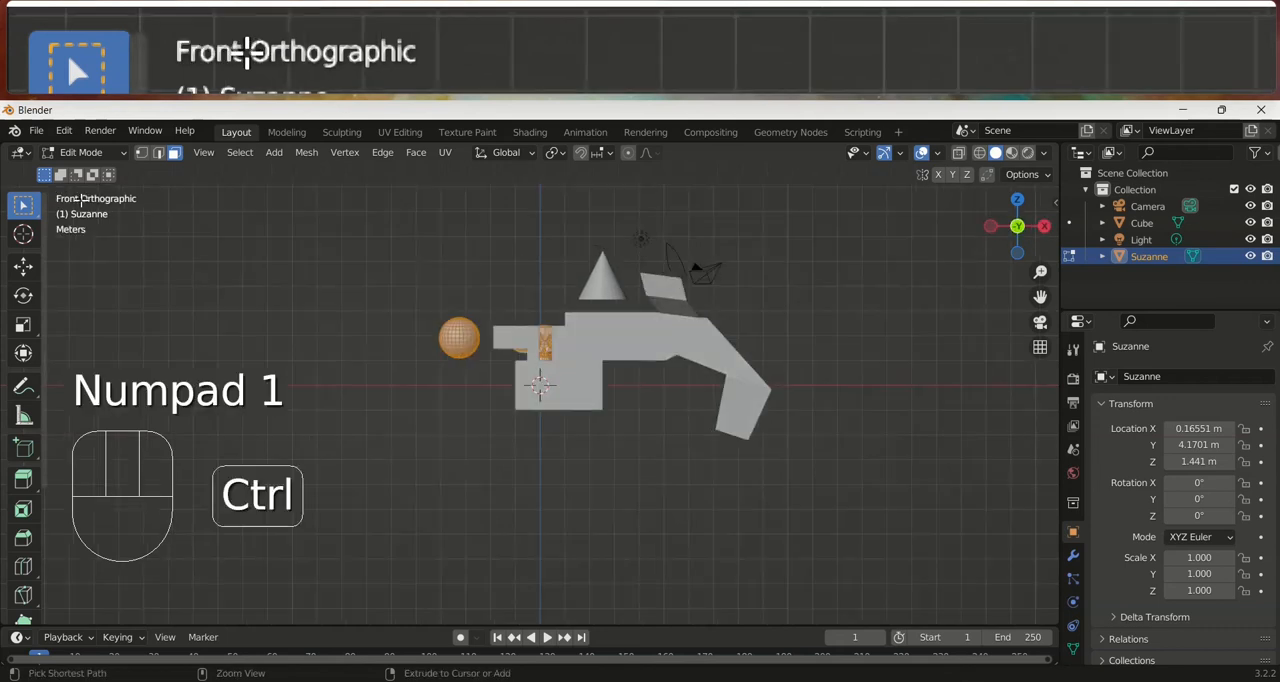
key("ctrl+KP_1")
key("KP_7")
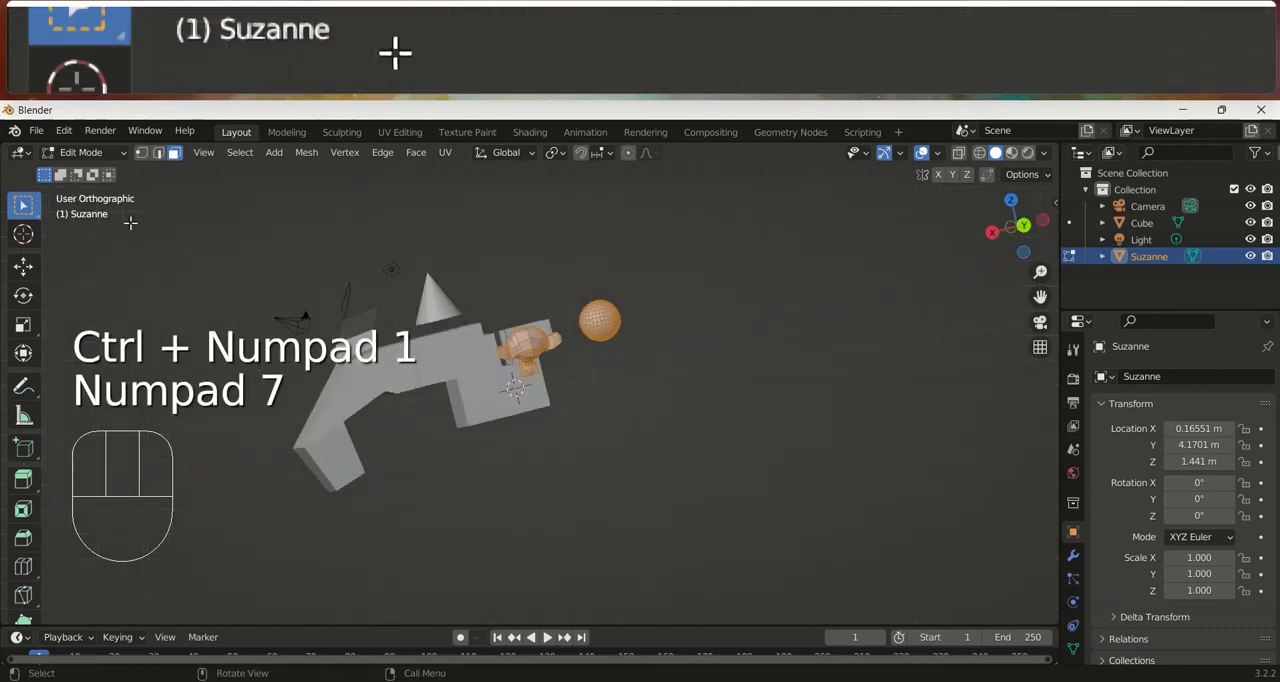
key("ctrl+KP_7")
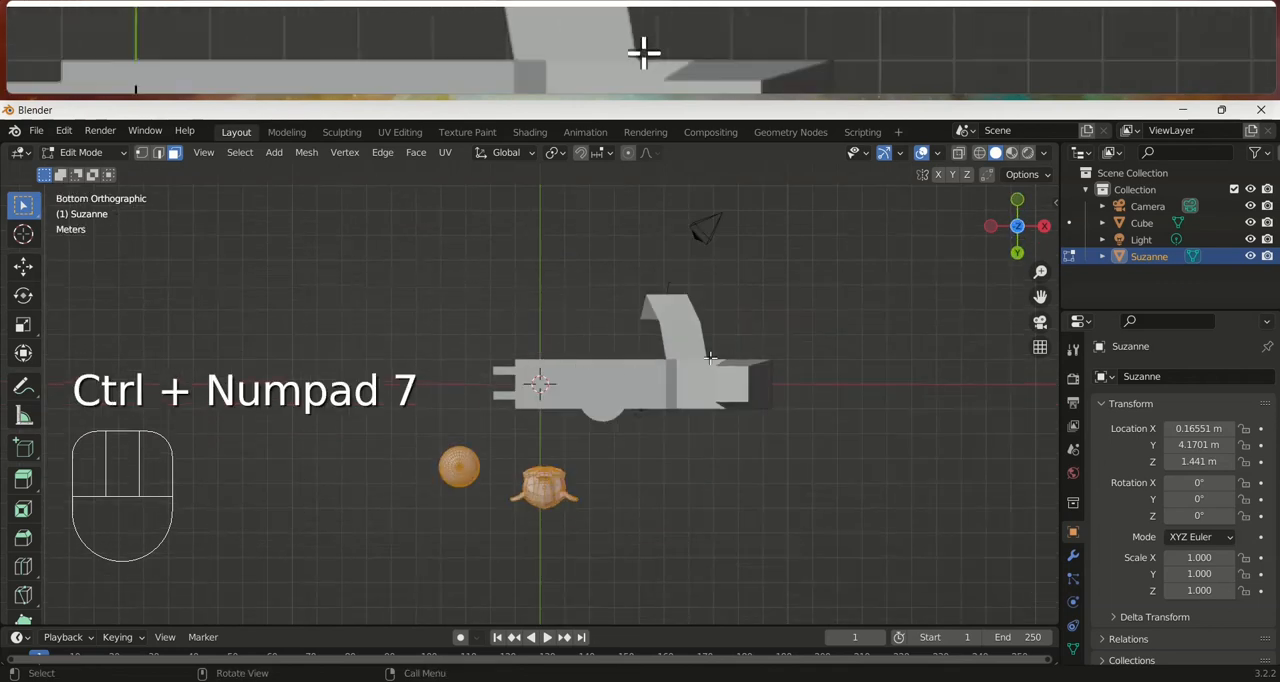
middle_click_drag(631, 323, 716, 508)
scroll(525, 380, "down", 7)
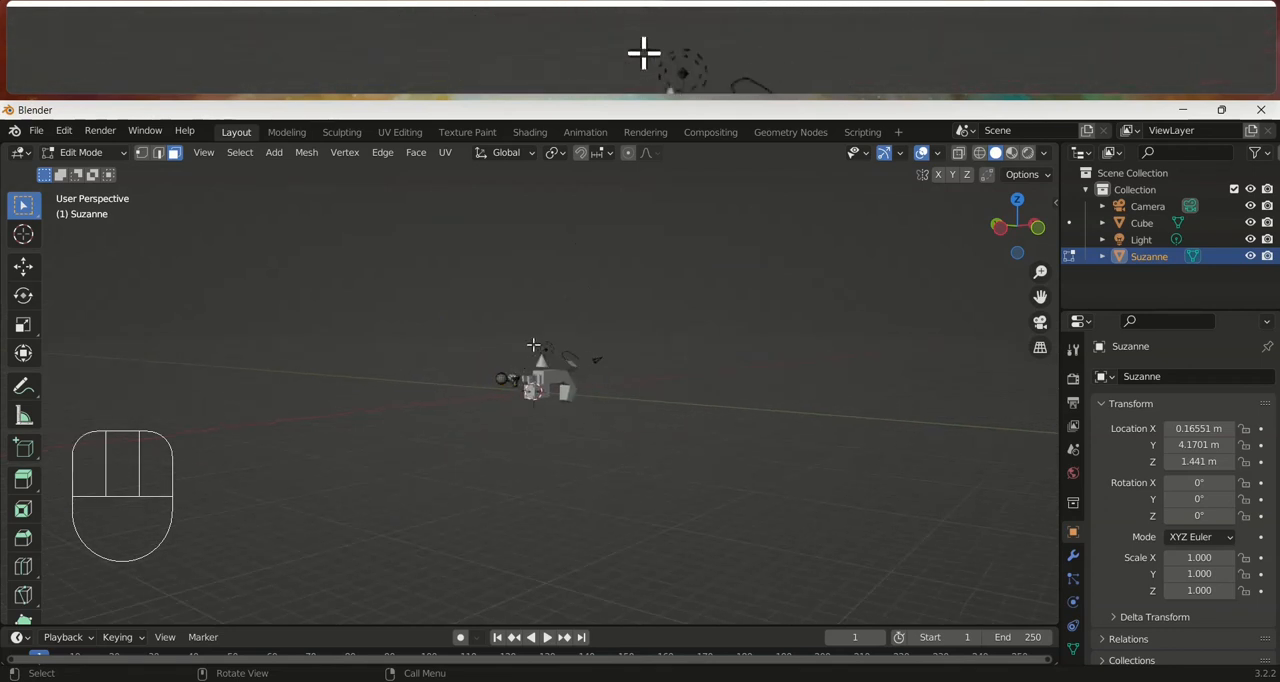
Return the joined monkey head and sphere to Object Mode and frame the selected object in the viewport
key("Tab")
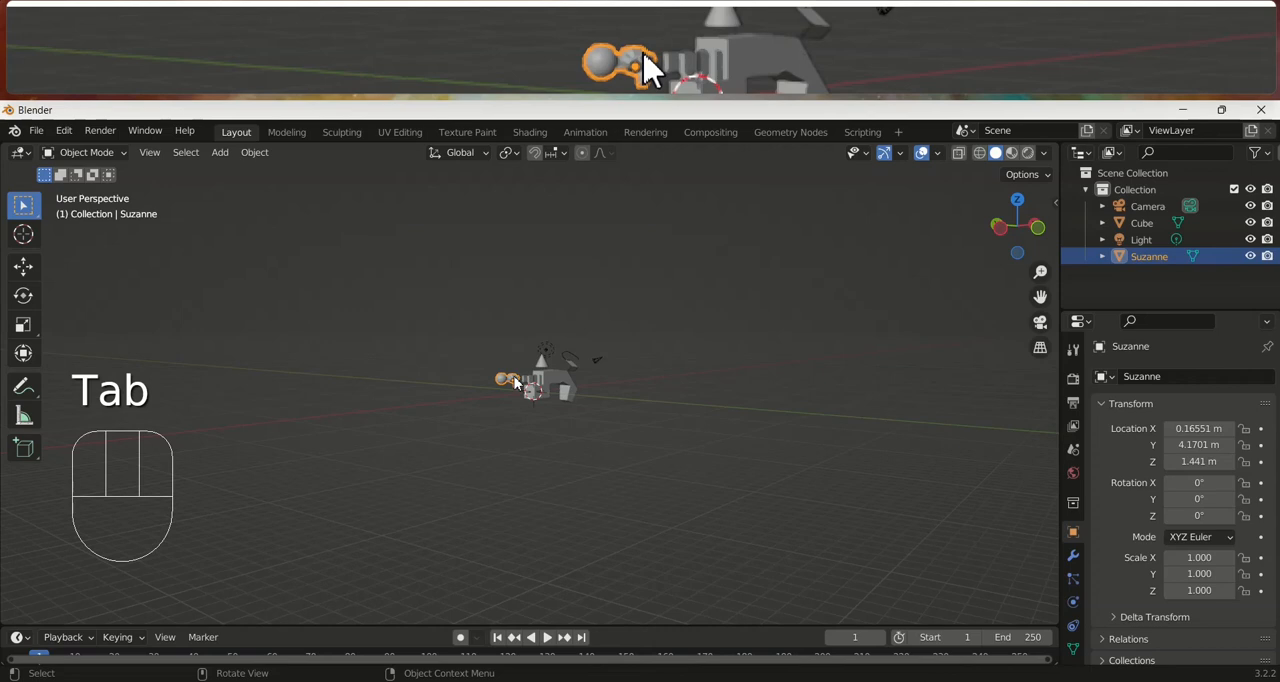
key("KP_Decimal")
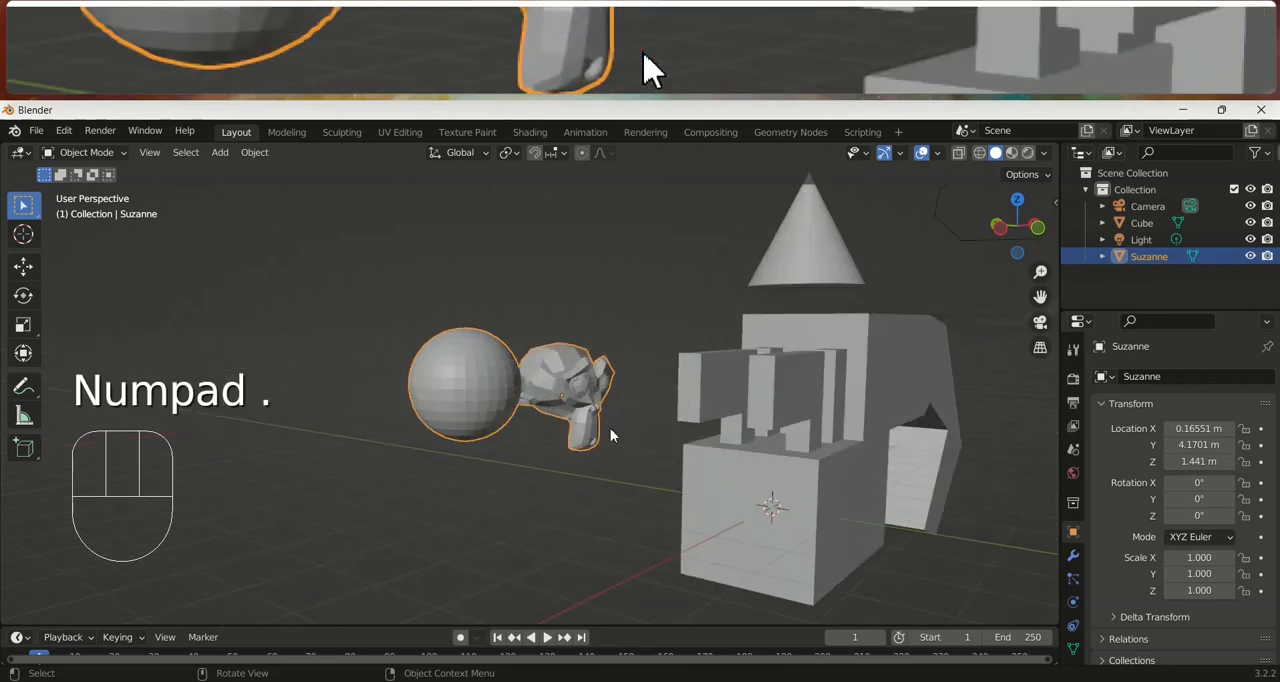
scroll(606, 416, "down", 2)
scroll(565, 446, "up", 3)
middle_click_drag(566, 448, 689, 422)
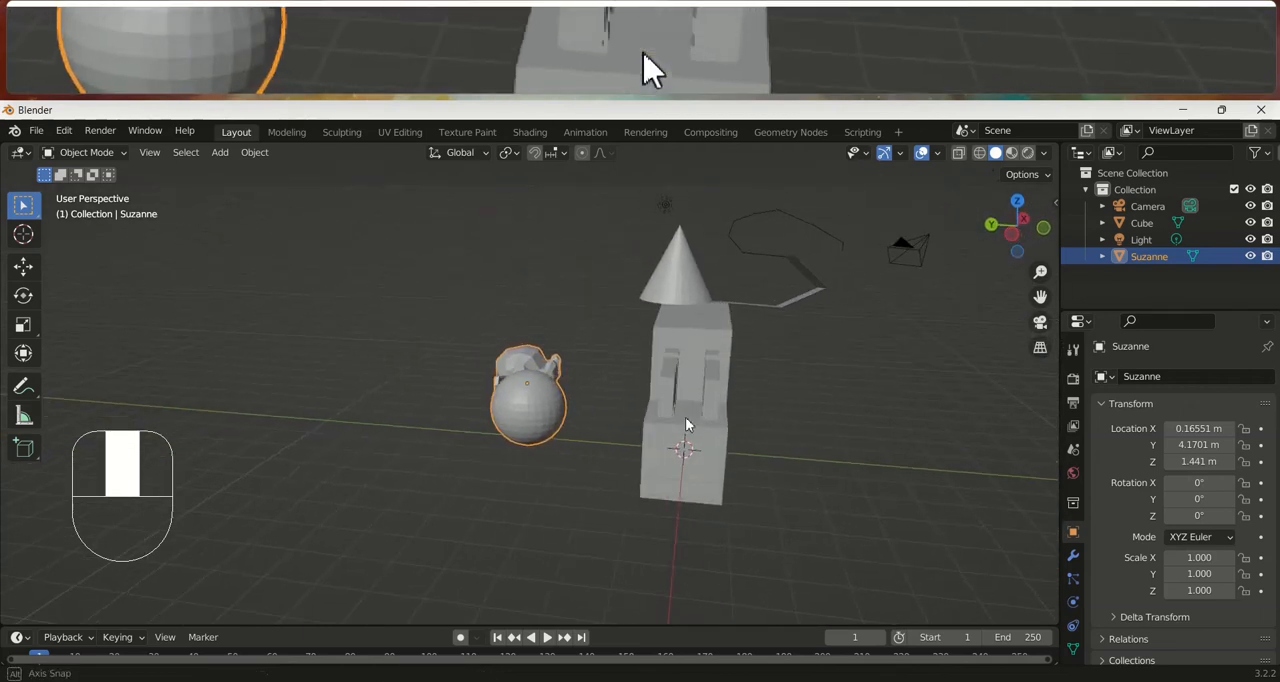
Select the cube model, hide it in the viewport, and show it again
left_click(691, 284)
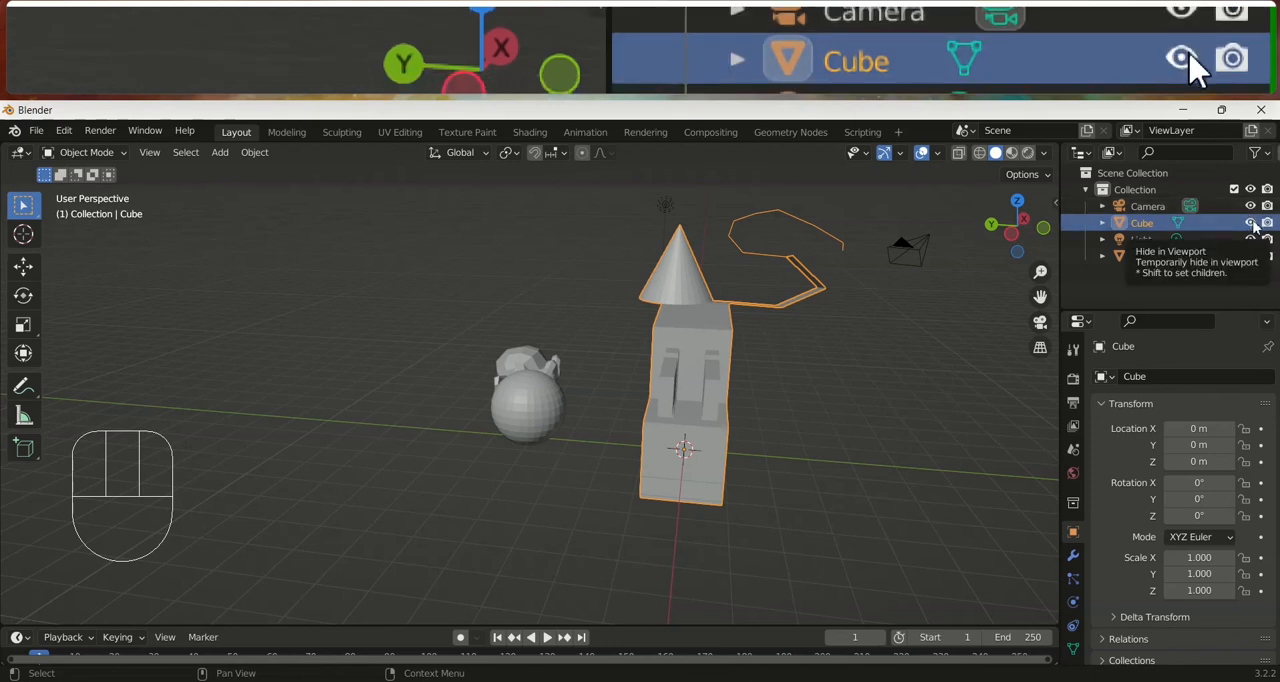
left_click(1250, 222)
left_click(1250, 222)
Select the joined monkey head and sphere, hide the object in the viewport, and show it again
left_click(545, 400)
middle_click_drag(613, 421, 630, 447)
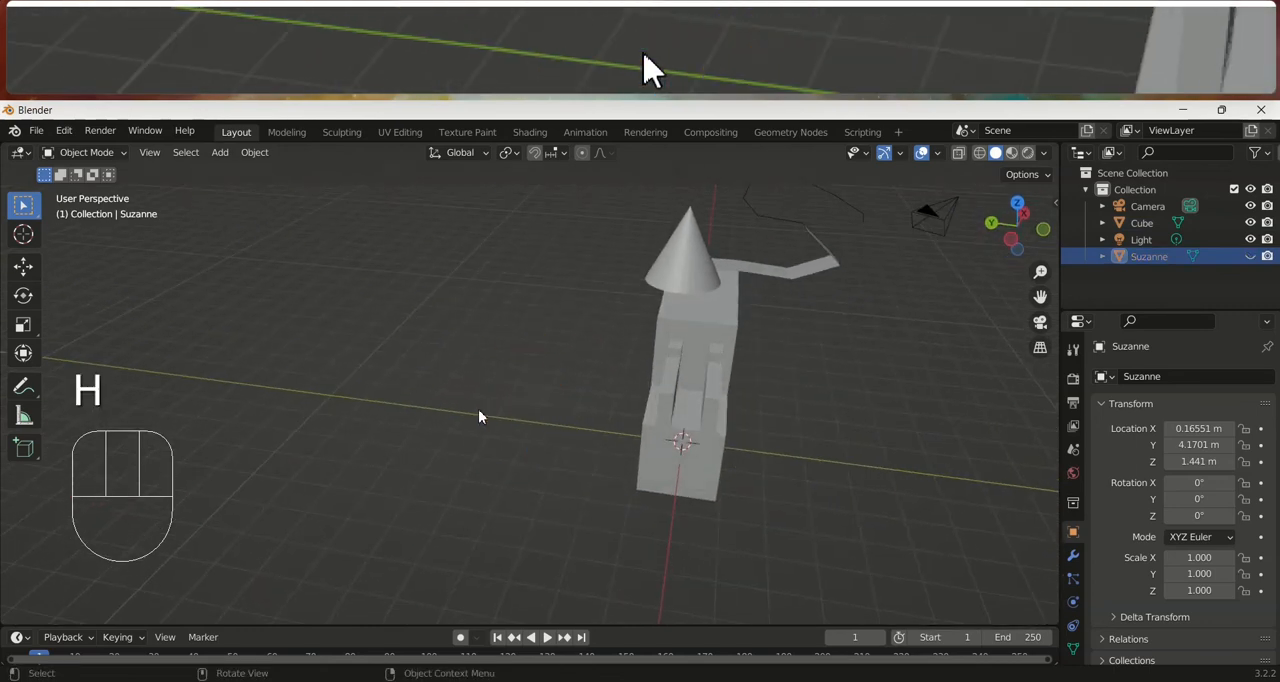
left_click(1250, 257)
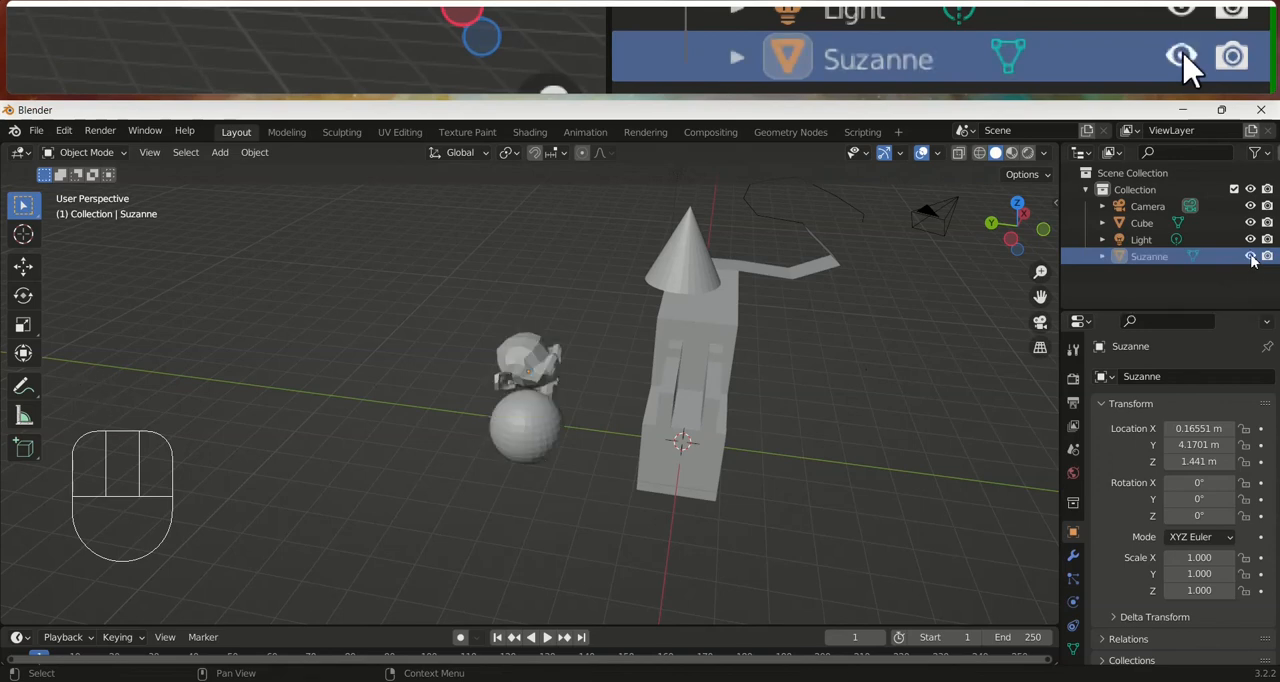
mouse_move(703, 411)
middle_mouse_down()
mouse_move(586, 358)
mouse_move(409, 411)
mouse_move(697, 411)
mouse_move(819, 343)
mouse_move(544, 388)
mouse_move(613, 410)
mouse_move(679, 410)
middle_mouse_up()
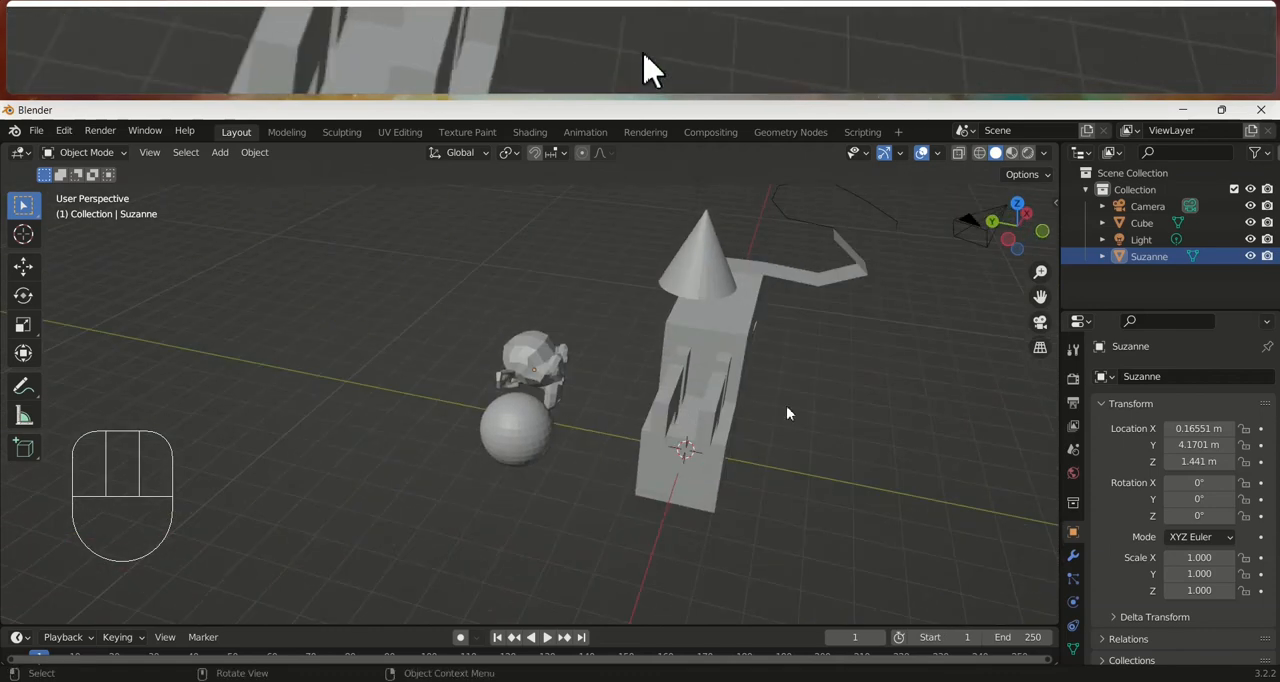